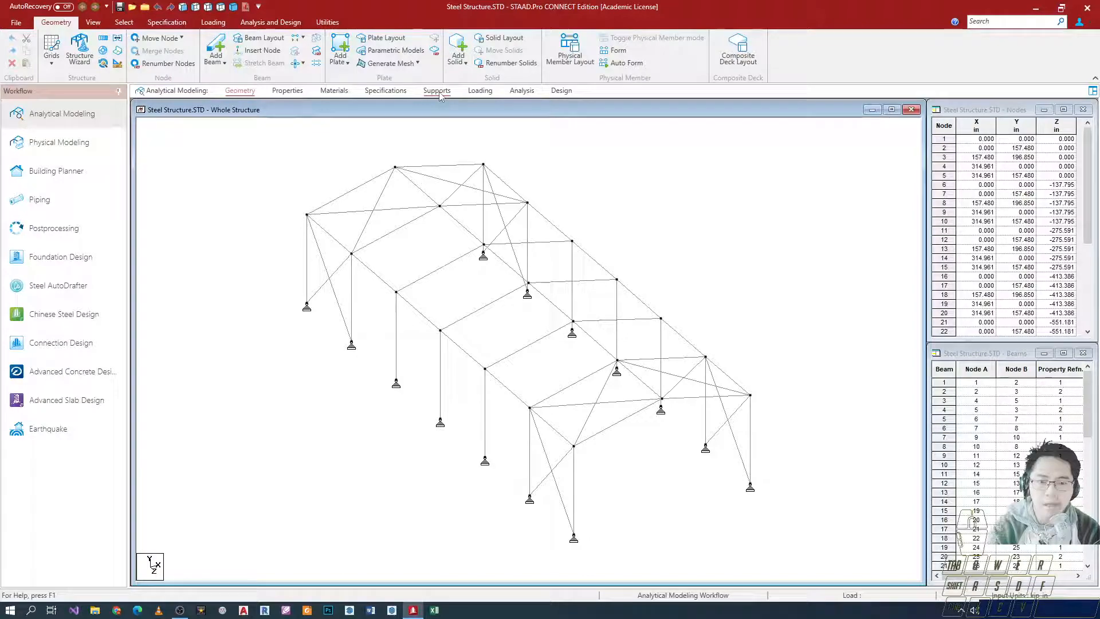
Review the supports and assigned section properties of the whole steel frame from several view angles
{"action": "left_click", "coordinate": [438, 91]}
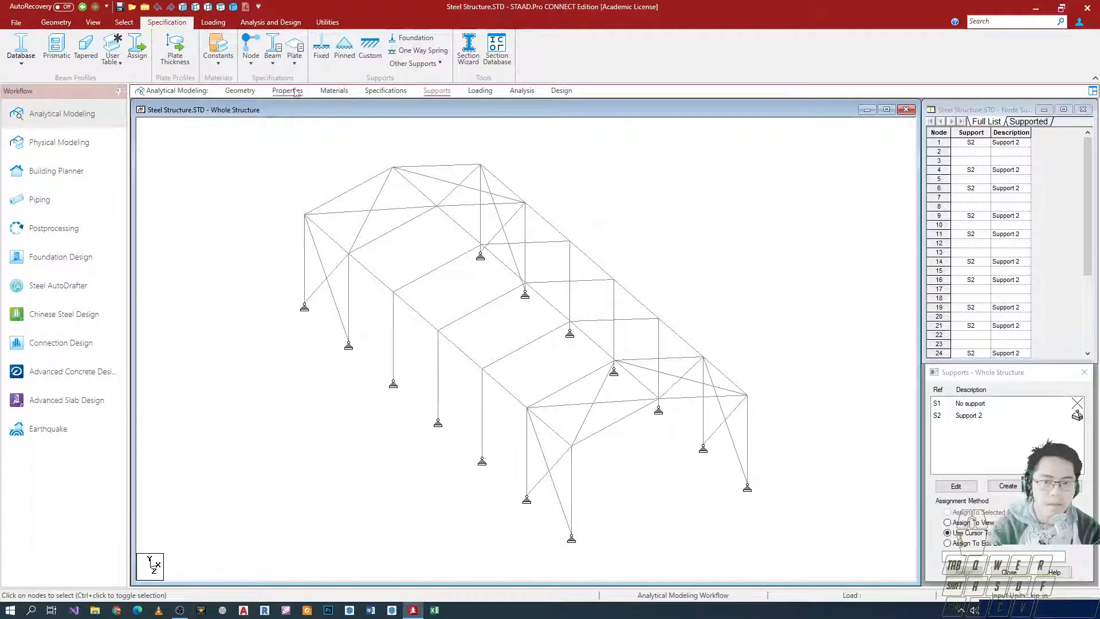
{"action": "left_click", "coordinate": [292, 90]}
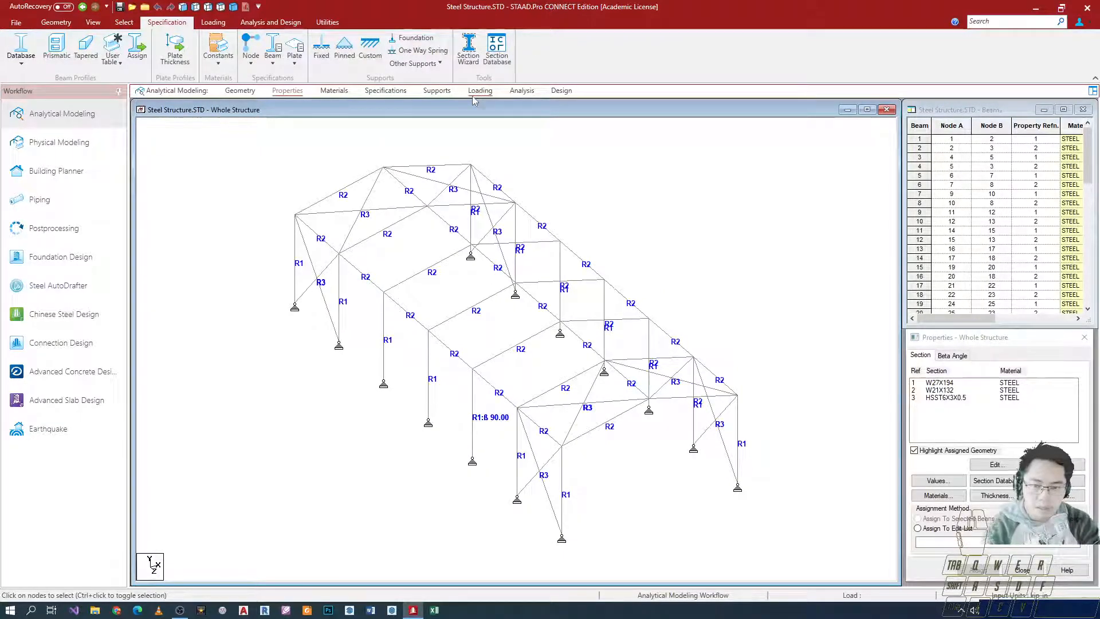
{"action": "scroll", "coordinate": [464, 312], "scroll_direction": "down", "scroll_amount": 2}
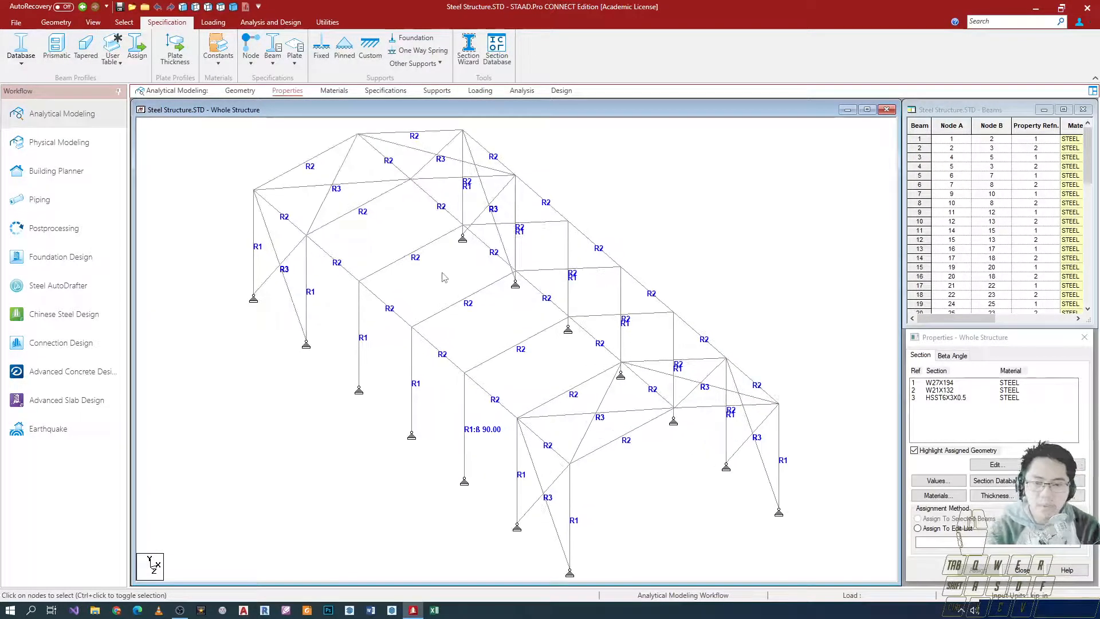
{"action": "scroll", "coordinate": [443, 278], "scroll_direction": "up", "scroll_amount": 2}
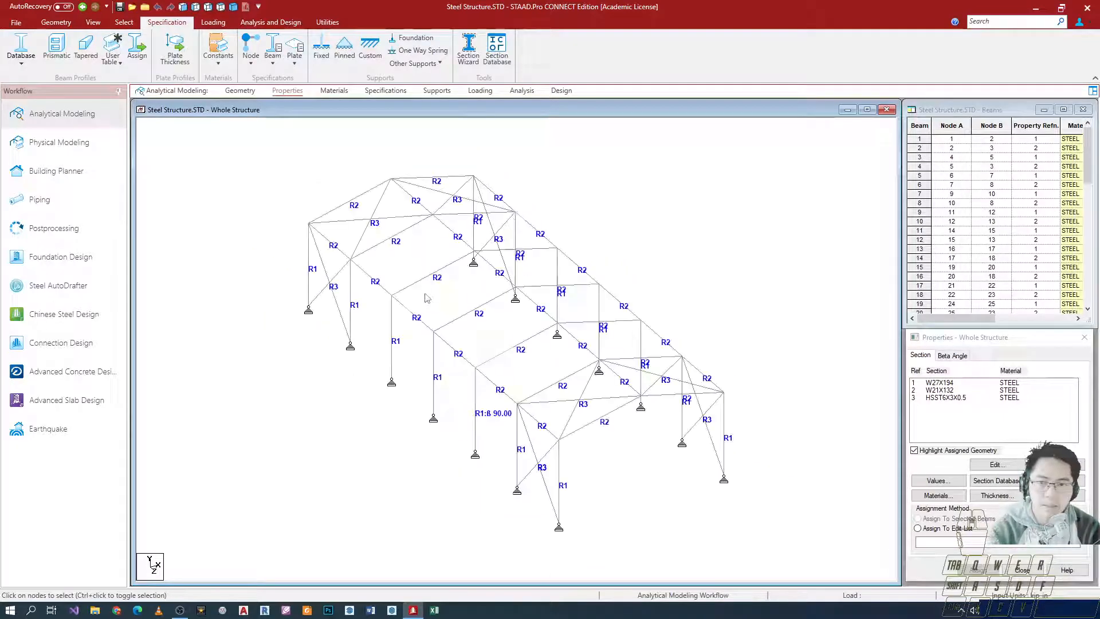
{"action": "scroll", "coordinate": [332, 351], "scroll_direction": "up", "scroll_amount": 1}
{"action": "key", "text": "Up"}
{"action": "scroll", "coordinate": [330, 346], "scroll_direction": "up", "scroll_amount": 3}
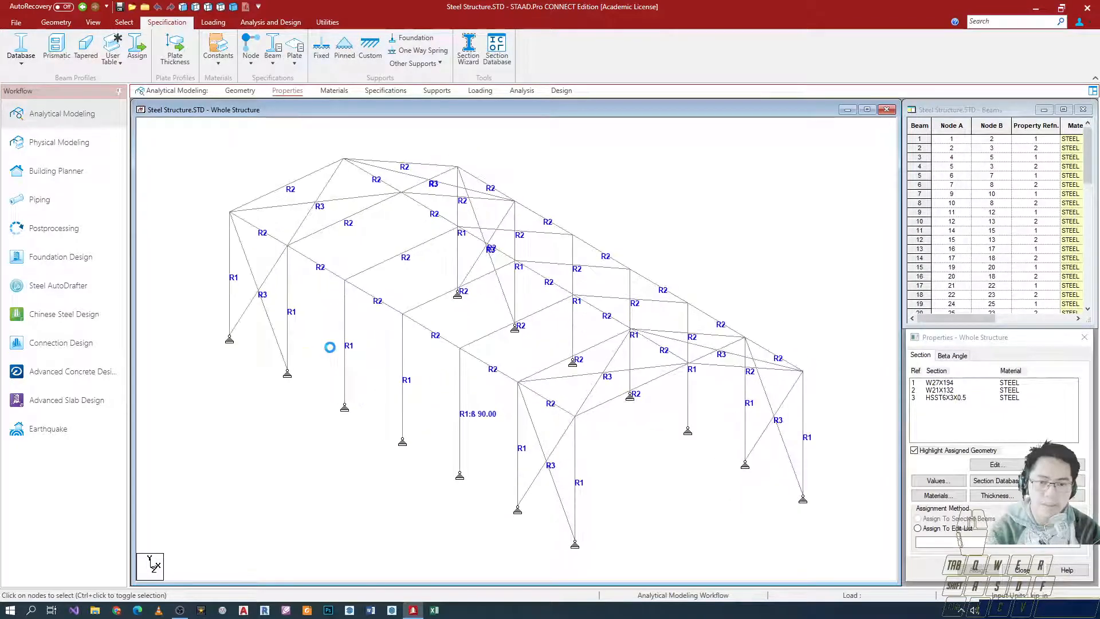
{"action": "scroll", "coordinate": [343, 347], "scroll_direction": "down", "scroll_amount": 2}
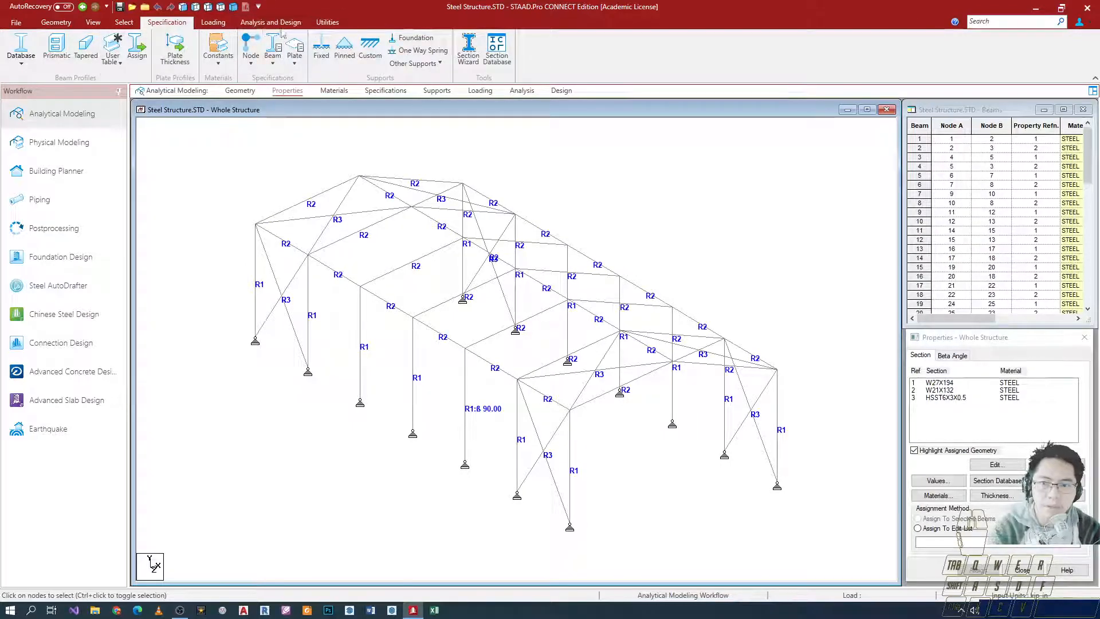
Measure the node-to-node distance between the bases of the first two columns on the frame's near side
{"action": "left_click", "coordinate": [328, 22]}
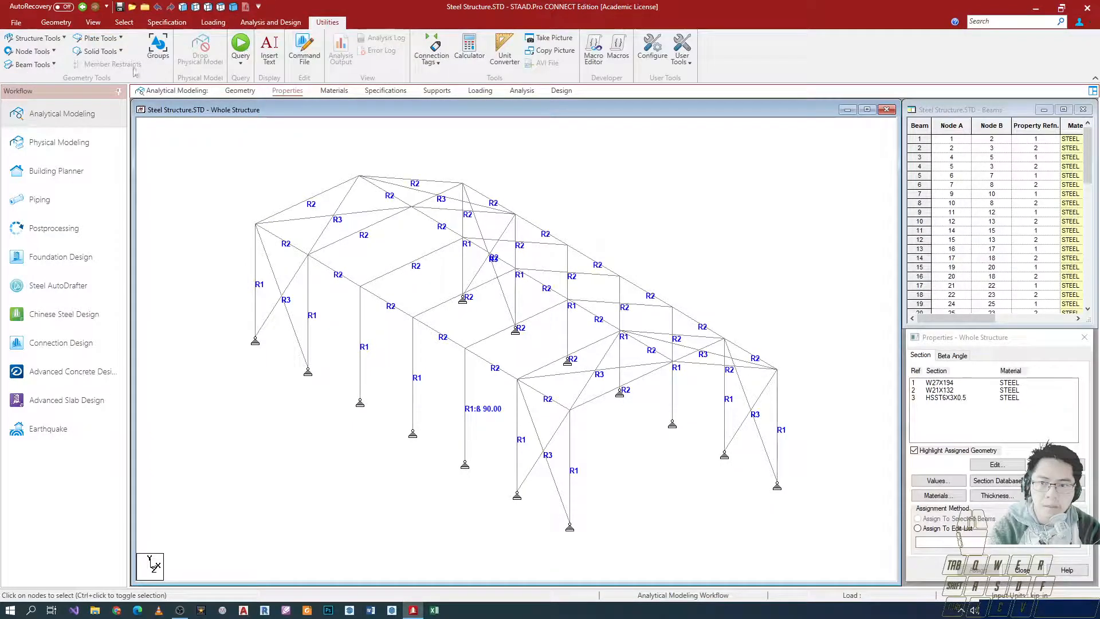
{"action": "left_click", "coordinate": [42, 52]}
{"action": "left_click", "coordinate": [42, 111]}
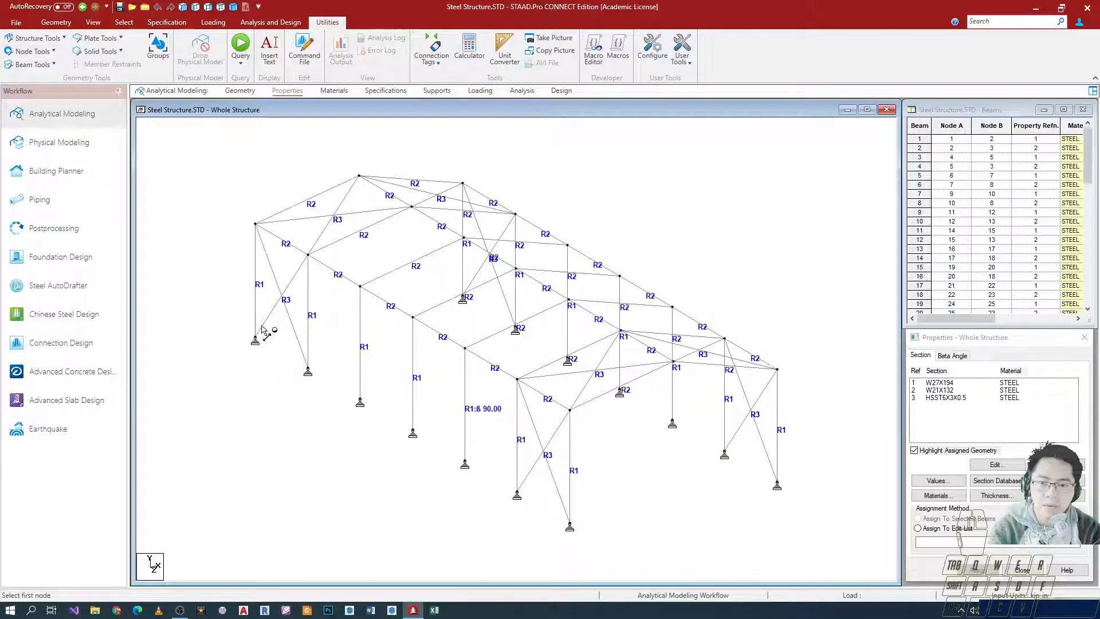
{"action": "left_click", "coordinate": [255, 340]}
{"action": "left_click", "coordinate": [310, 372]}
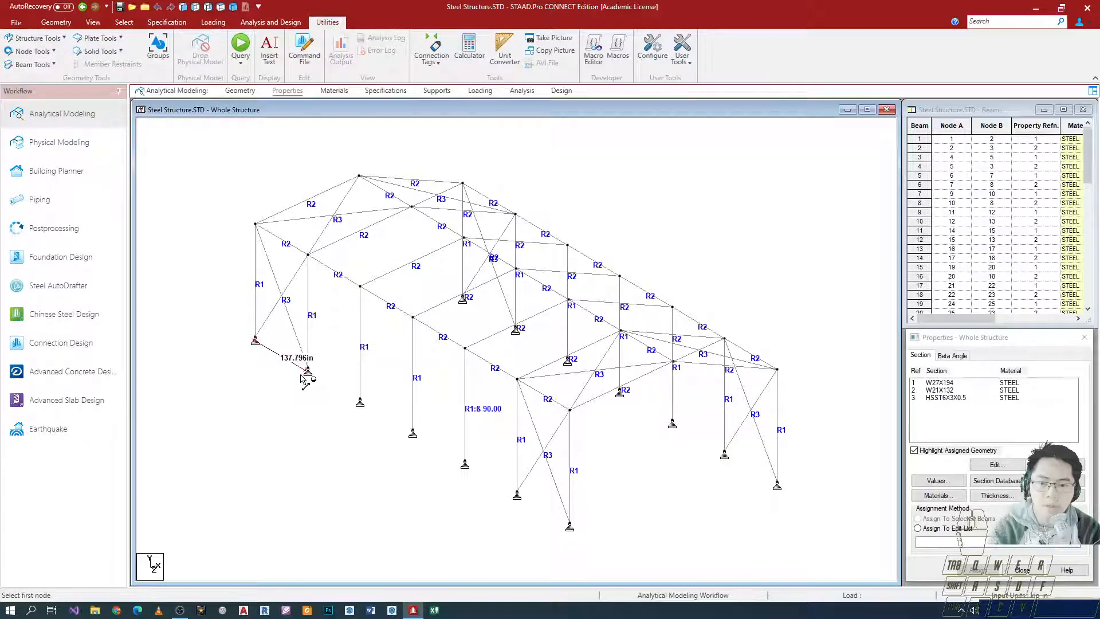
{"action": "scroll", "coordinate": [310, 372], "scroll_direction": "up", "scroll_amount": 4}
{"action": "key", "text": "super+shift+s"}
{"action": "left_click_drag", "start_coordinate": [350, 299], "coordinate": [496, 387]}
{"action": "scroll", "coordinate": [447, 381], "scroll_direction": "down", "scroll_amount": 4}
{"action": "middle_click_drag", "start_coordinate": [551, 327], "coordinate": [465, 347]}
{"action": "scroll", "coordinate": [465, 347], "scroll_direction": "up", "scroll_amount": 1}
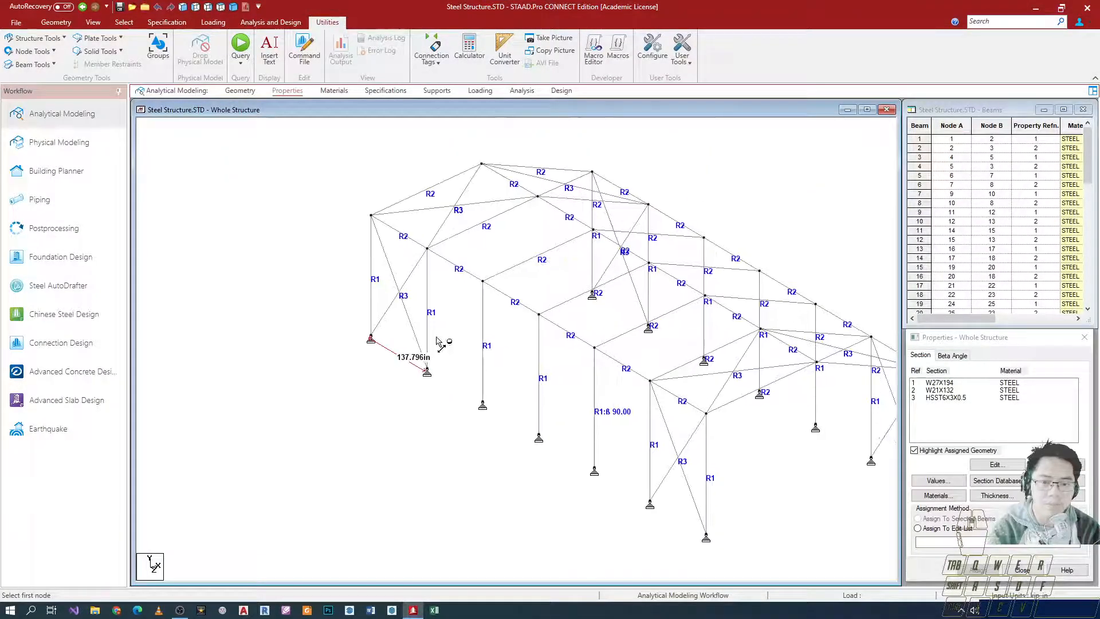
{"action": "key", "text": "super+shift+s"}
{"action": "left_click_drag", "start_coordinate": [355, 330], "coordinate": [475, 404]}
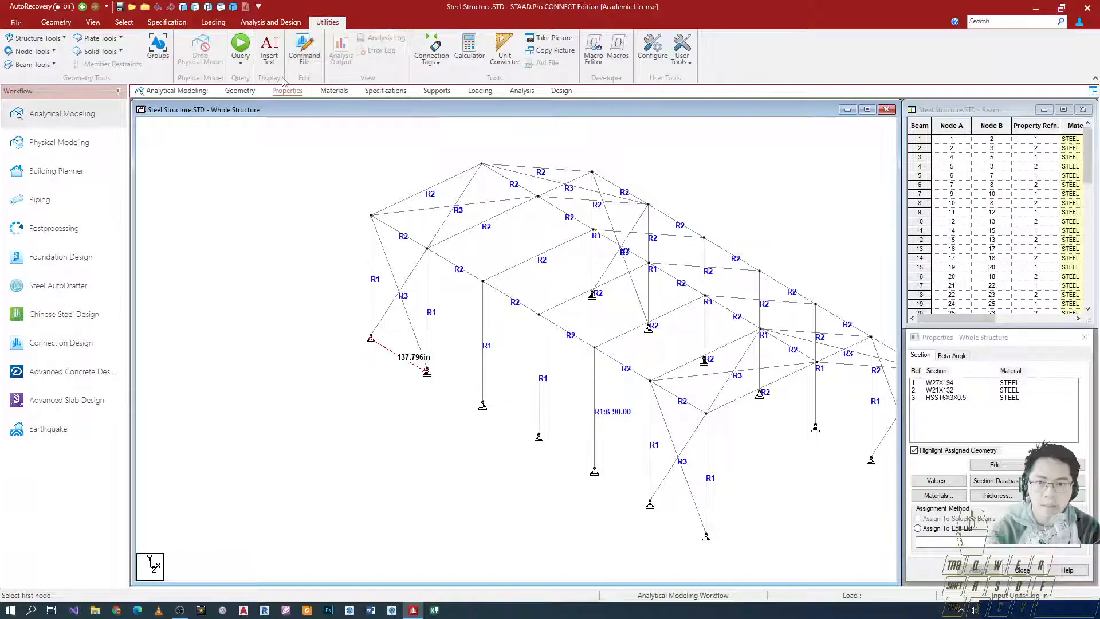
{"action": "key", "text": "alt+Tab"}
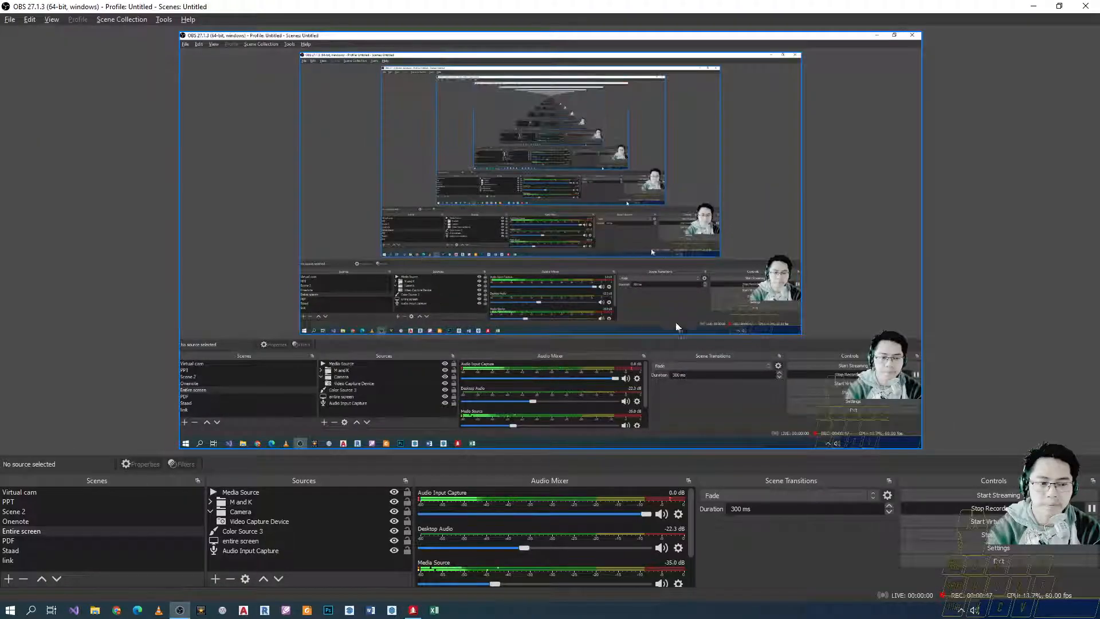
{"action": "key", "text": "alt+Tab"}
{"action": "key", "text": "alt+Tab"}
{"action": "key", "text": "alt+Tab"}
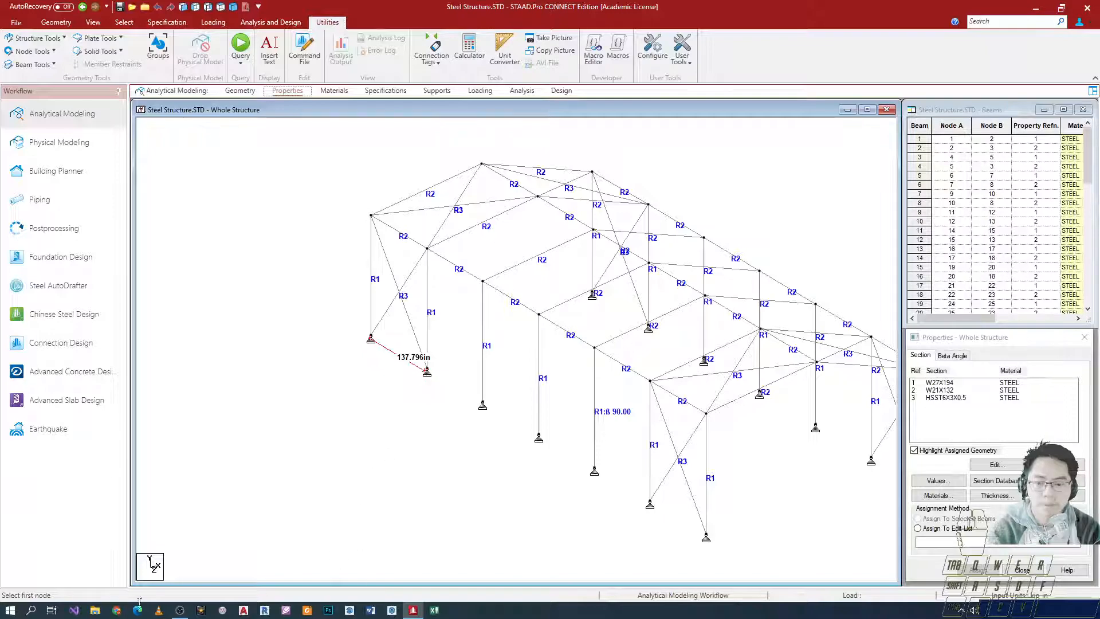
{"action": "left_click", "coordinate": [180, 609]}
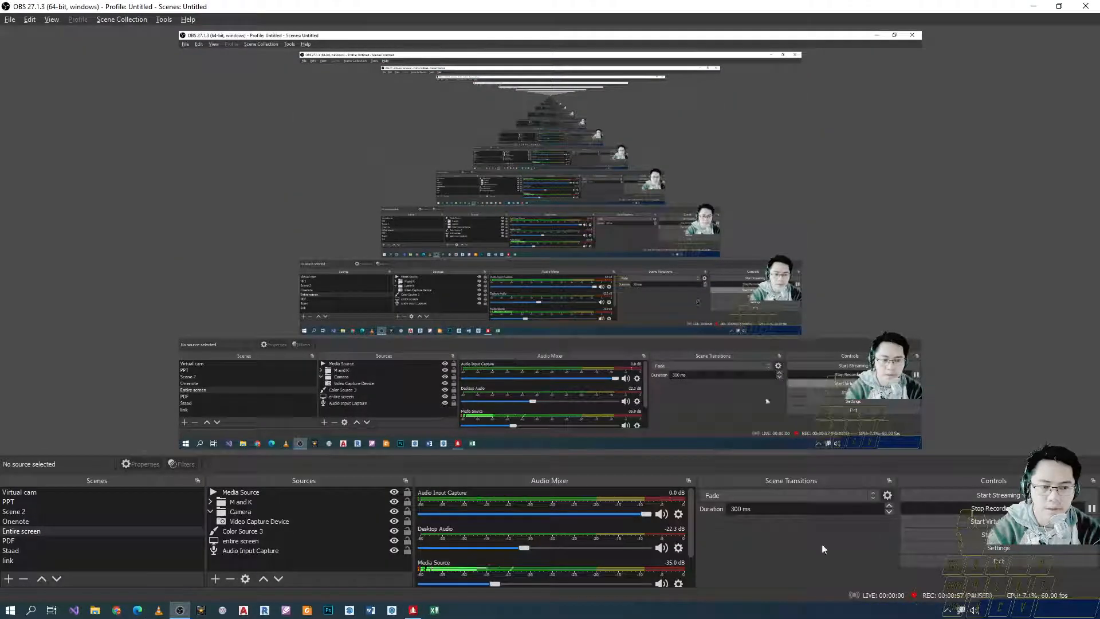
{"action": "left_click", "coordinate": [412, 610]}
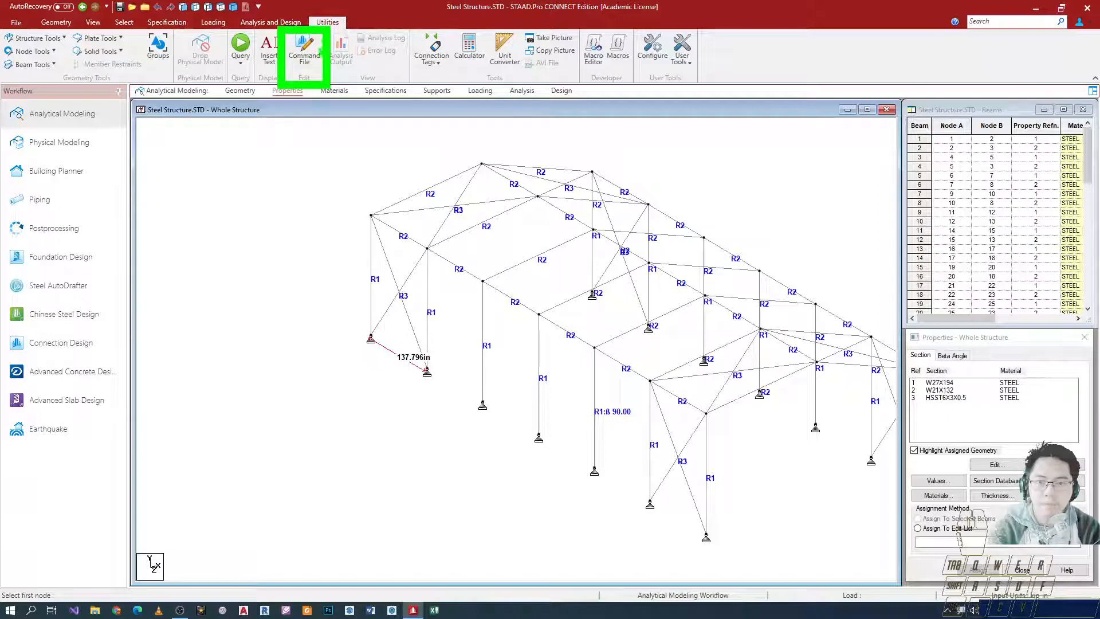
Open the model's command file, examine the UNIT line above the joint coordinates, and close the editor
{"action": "left_click", "coordinate": [304, 50]}
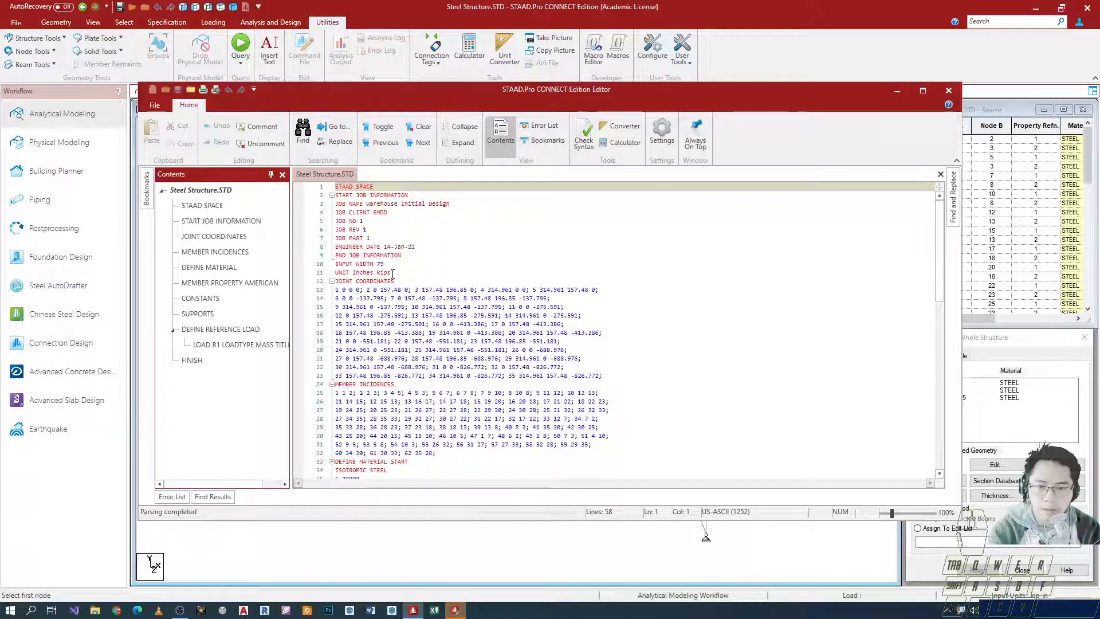
{"action": "left_click", "coordinate": [343, 272]}
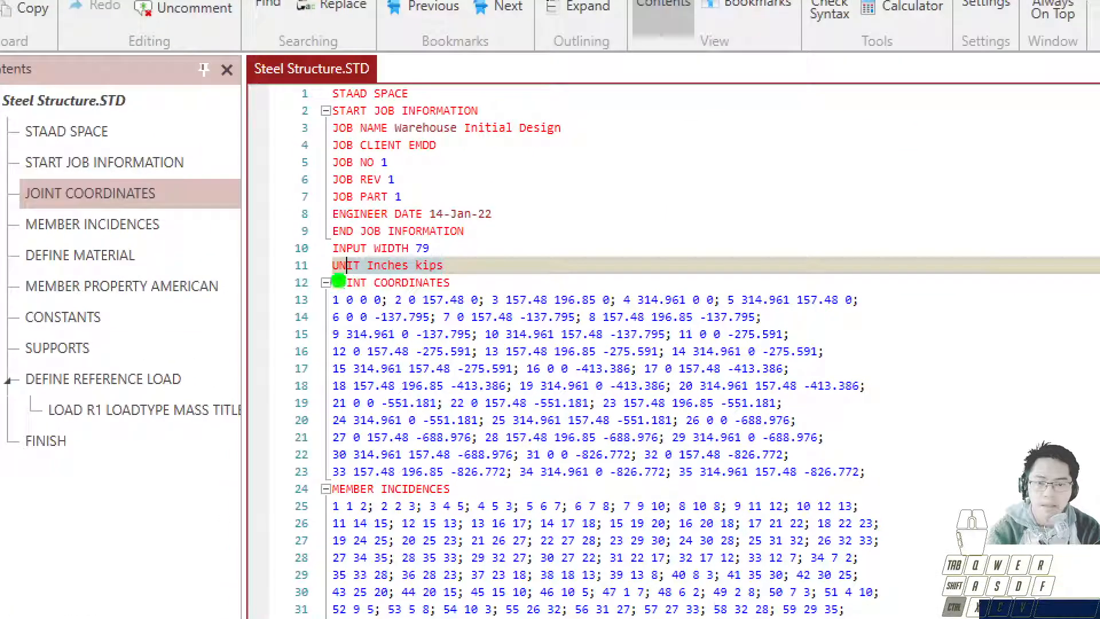
{"action": "mouse_move", "coordinate": [325, 239]}
{"action": "left_mouse_down", "text": "ctrl"}
{"action": "mouse_move", "coordinate": [358, 267]}
{"action": "mouse_move", "coordinate": [542, 298]}
{"action": "mouse_move", "coordinate": [530, 290]}
{"action": "left_mouse_up", "text": "ctrl"}
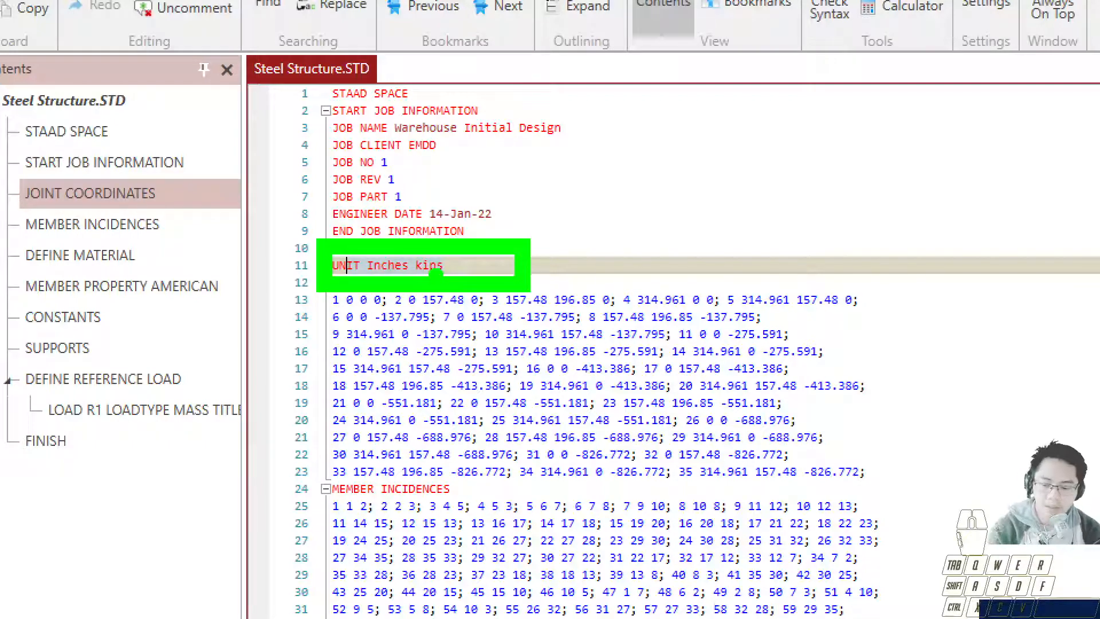
{"action": "key", "text": "Escape"}
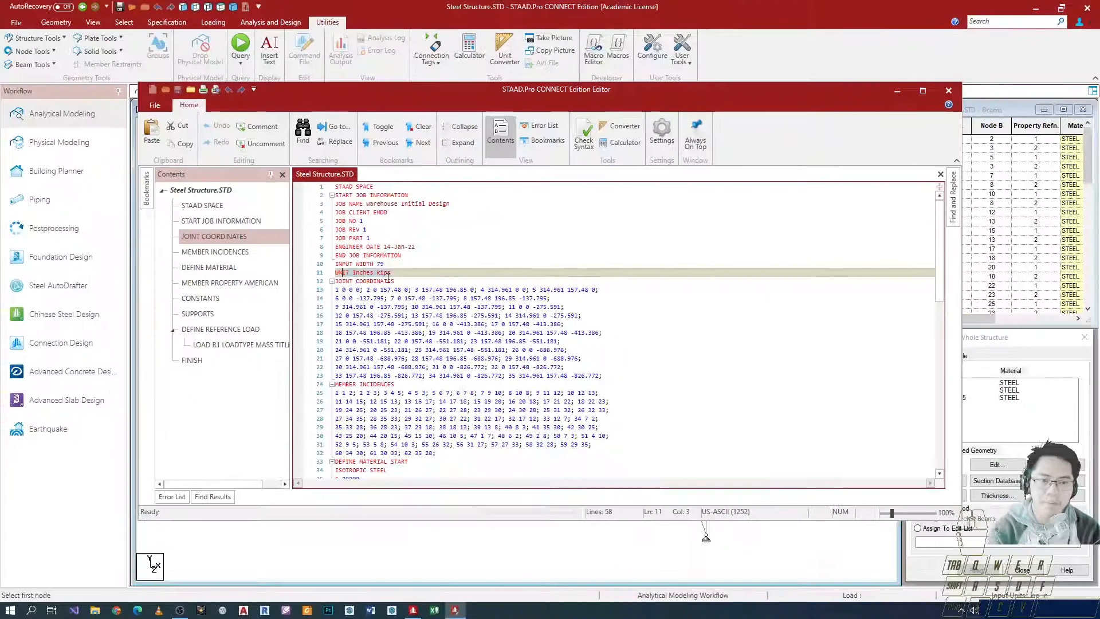
{"action": "left_click", "coordinate": [949, 90]}
{"action": "scroll", "coordinate": [672, 301], "scroll_direction": "up", "scroll_amount": 4}
{"action": "middle_click_drag", "start_coordinate": [693, 311], "coordinate": [640, 318]}
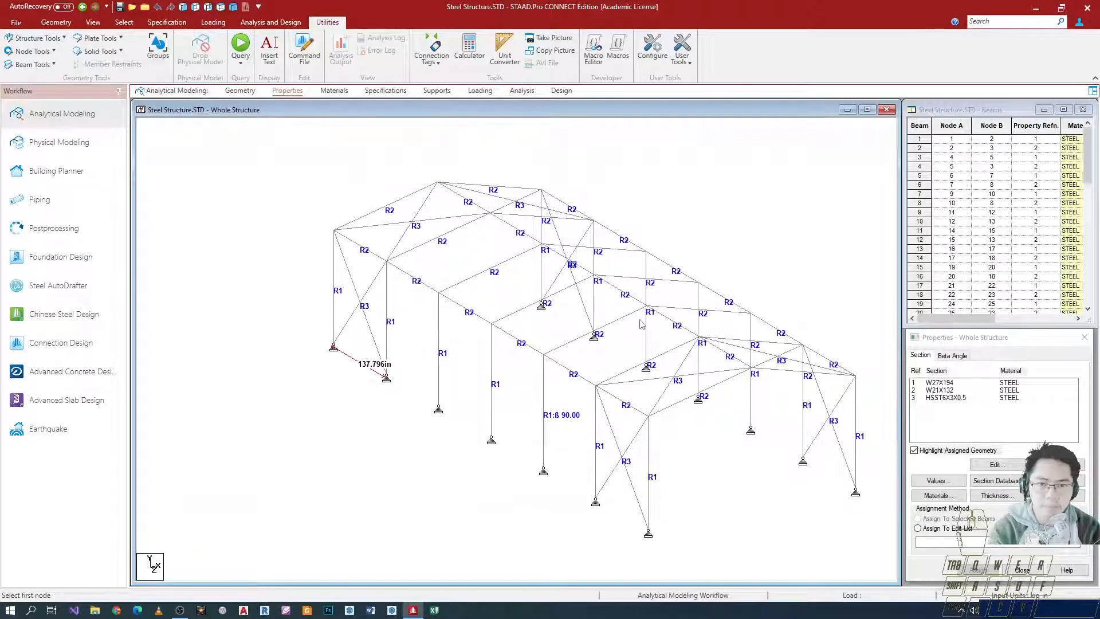
{"action": "scroll", "coordinate": [506, 223], "scroll_direction": "down", "scroll_amount": 5}
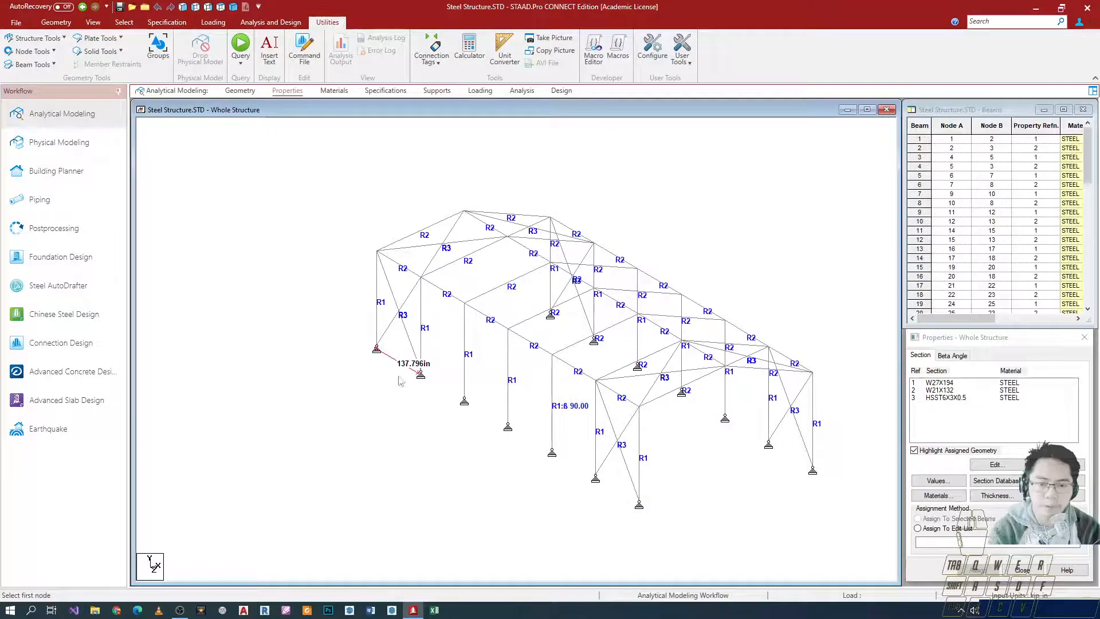
{"action": "left_click", "coordinate": [103, 23]}
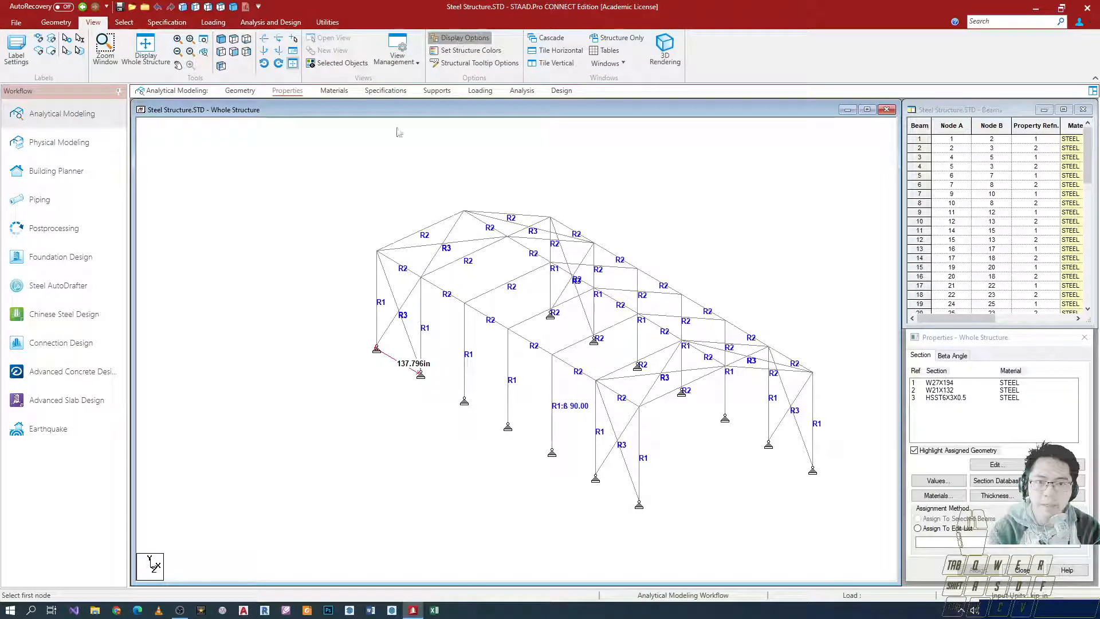
{"action": "left_click", "coordinate": [461, 39]}
{"action": "left_click", "coordinate": [707, 176]}
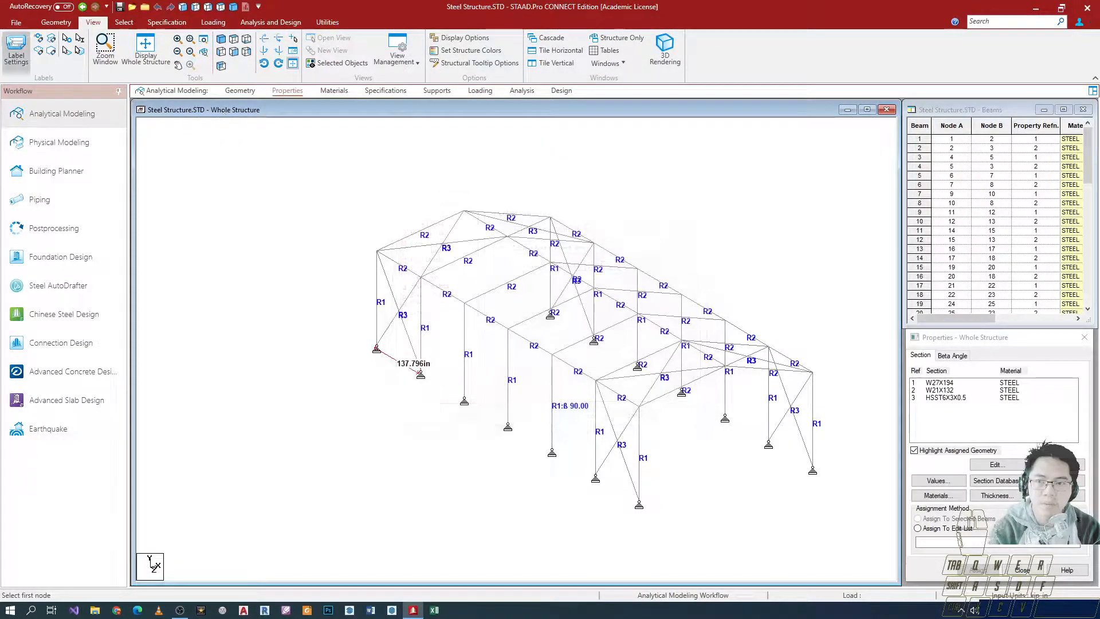
Set the structure dimension display unit to m in the display options and apply it
{"action": "left_click", "coordinate": [16, 22]}
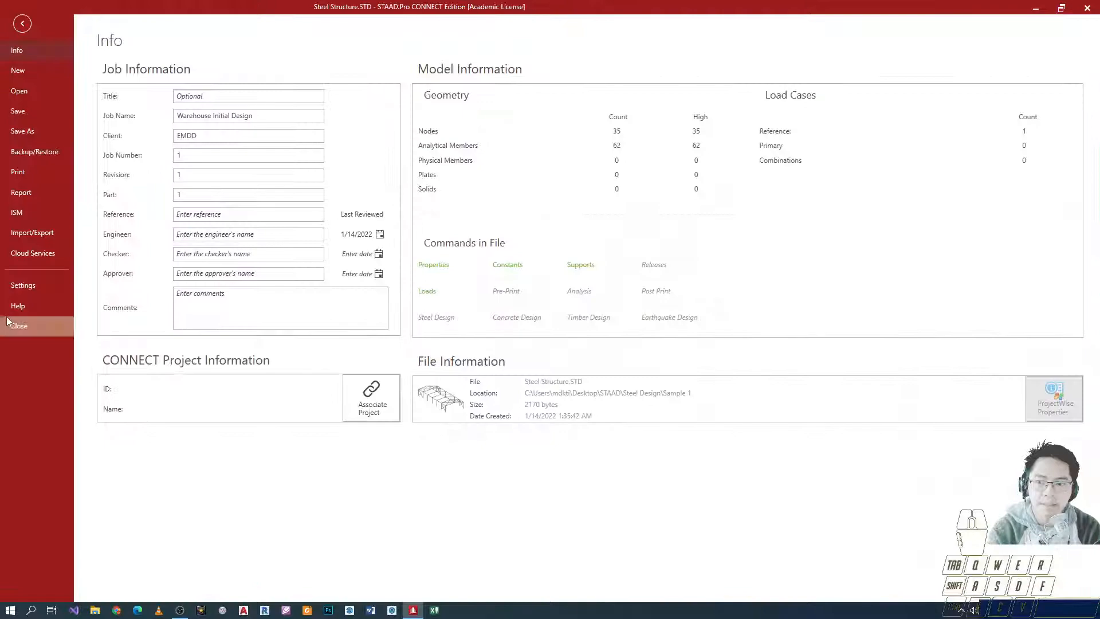
{"action": "left_click", "coordinate": [26, 287]}
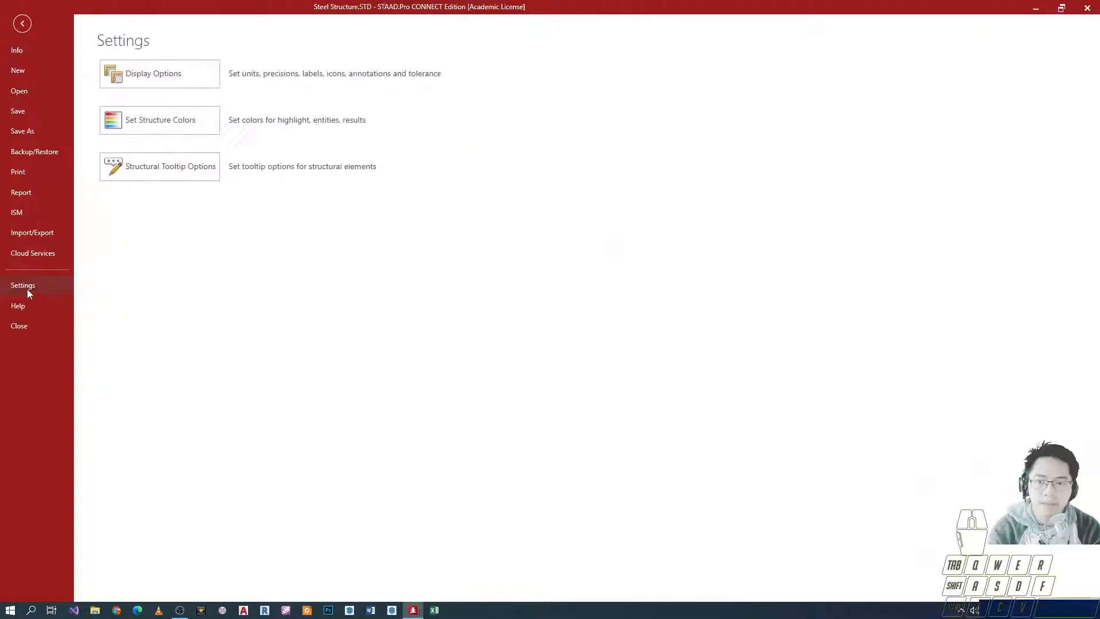
{"action": "key", "text": "alt+Tab"}
{"action": "key", "text": "alt+Tab"}
{"action": "left_click", "coordinate": [173, 85]}
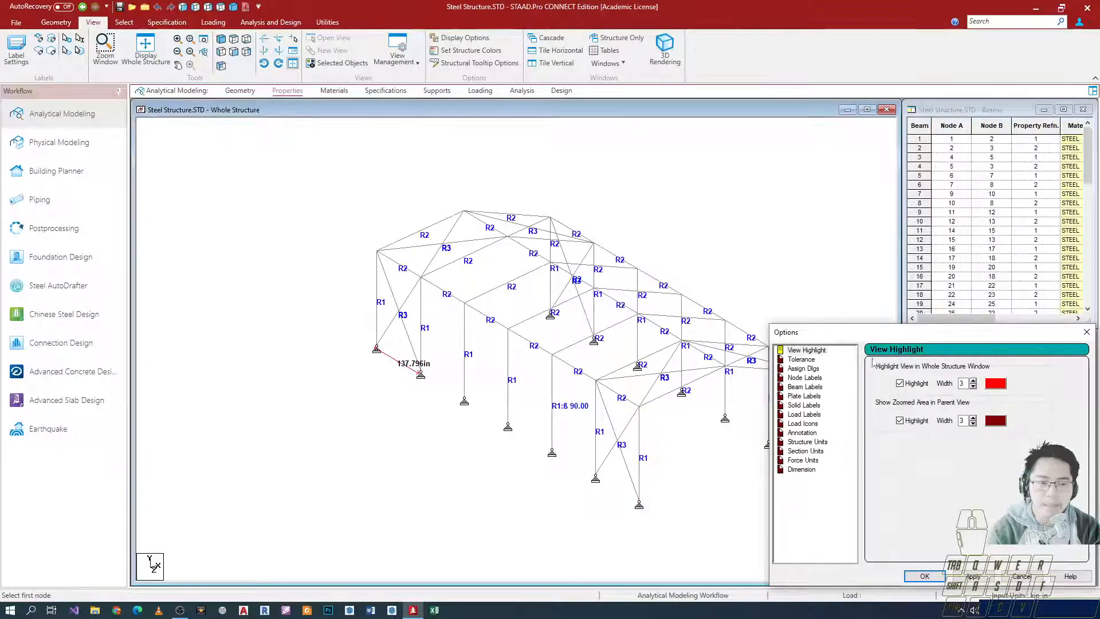
{"action": "left_click_drag", "start_coordinate": [882, 335], "coordinate": [364, 180]}
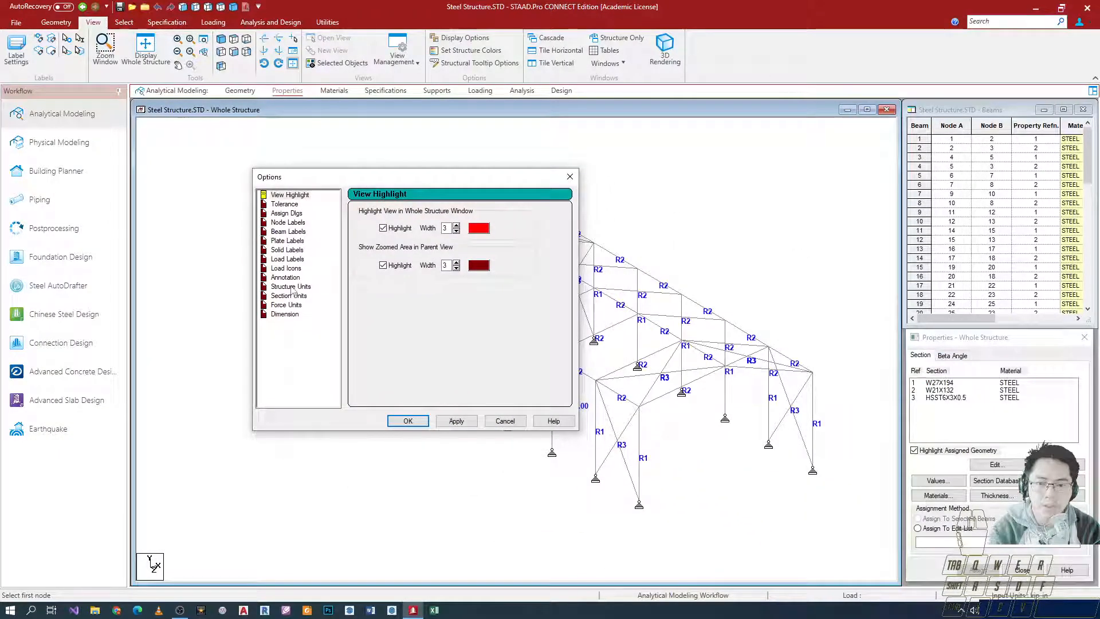
{"action": "left_click", "coordinate": [290, 287]}
{"action": "left_click", "coordinate": [437, 226]}
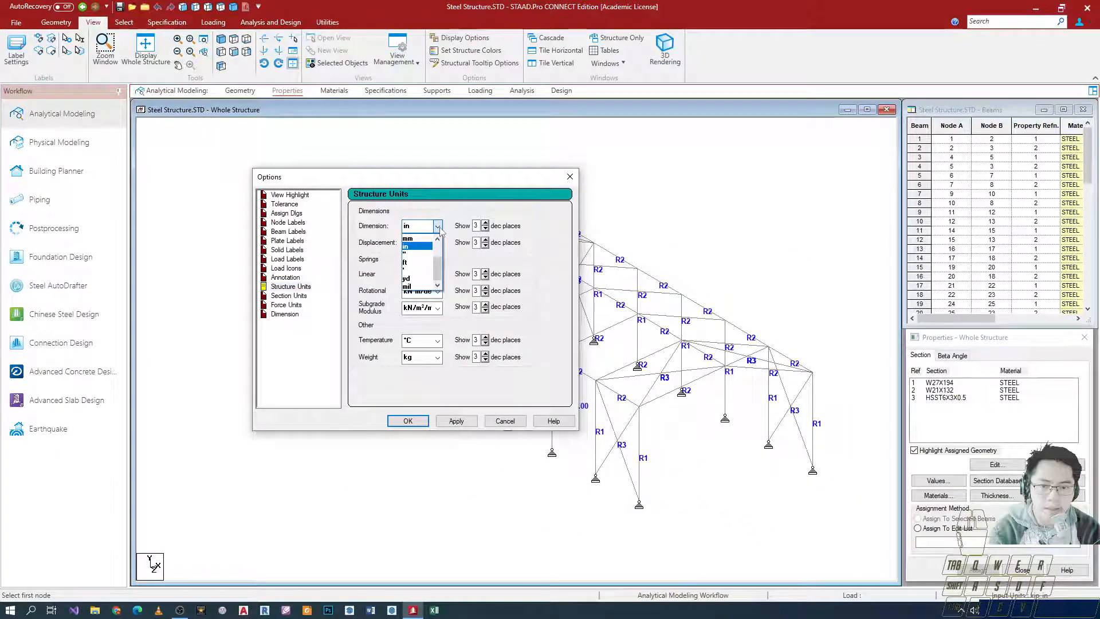
{"action": "scroll", "coordinate": [418, 248], "scroll_direction": "up", "scroll_amount": 2}
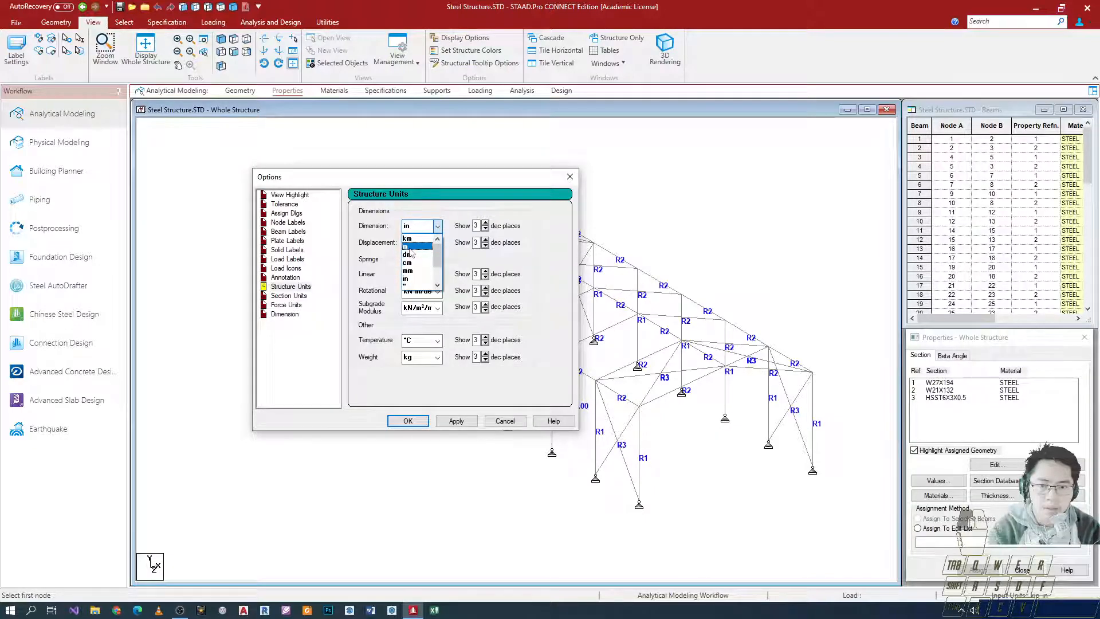
{"action": "left_click", "coordinate": [413, 246]}
{"action": "left_click", "coordinate": [454, 420]}
Check the section units, set the force display unit to kN, apply it and close the options
{"action": "left_click", "coordinate": [294, 296]}
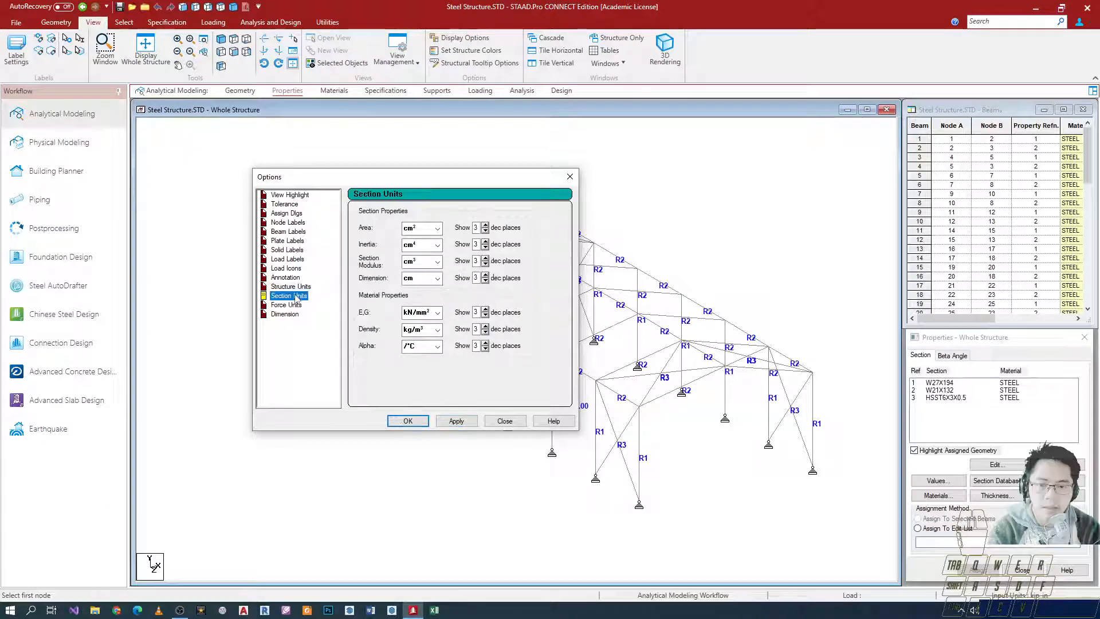
{"action": "left_click", "coordinate": [285, 304]}
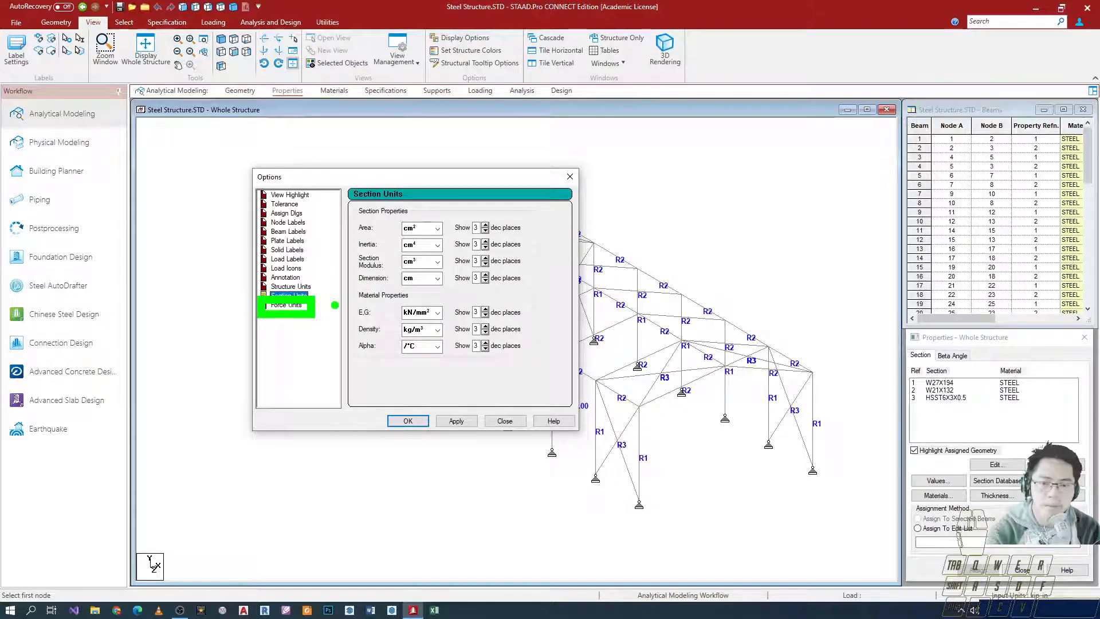
{"action": "left_click", "coordinate": [286, 305]}
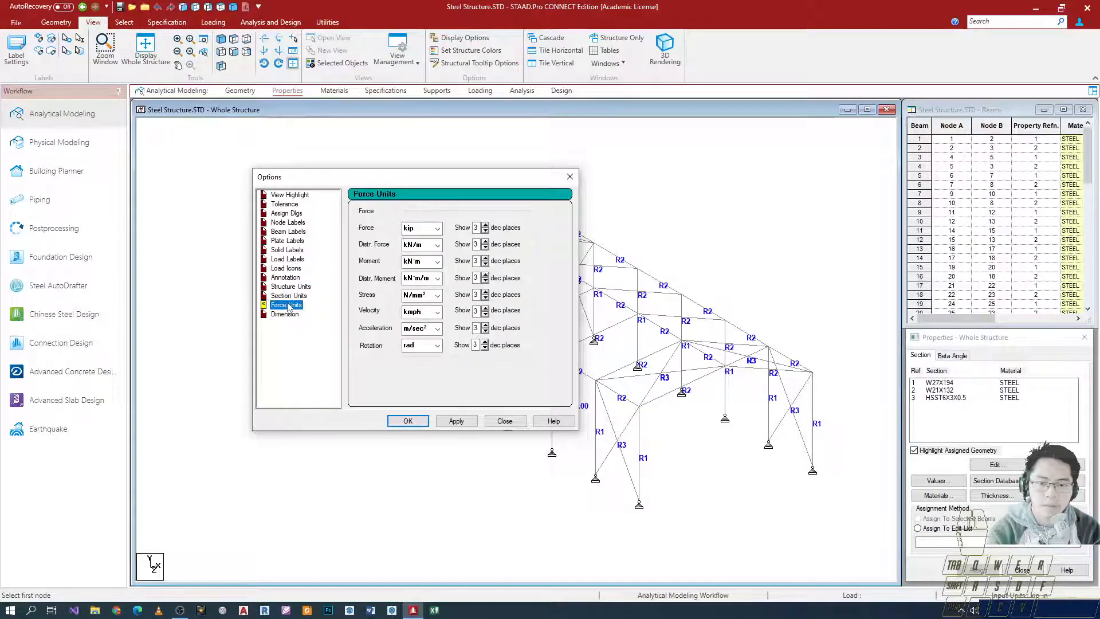
{"action": "left_click", "coordinate": [438, 228]}
{"action": "left_click", "coordinate": [422, 269]}
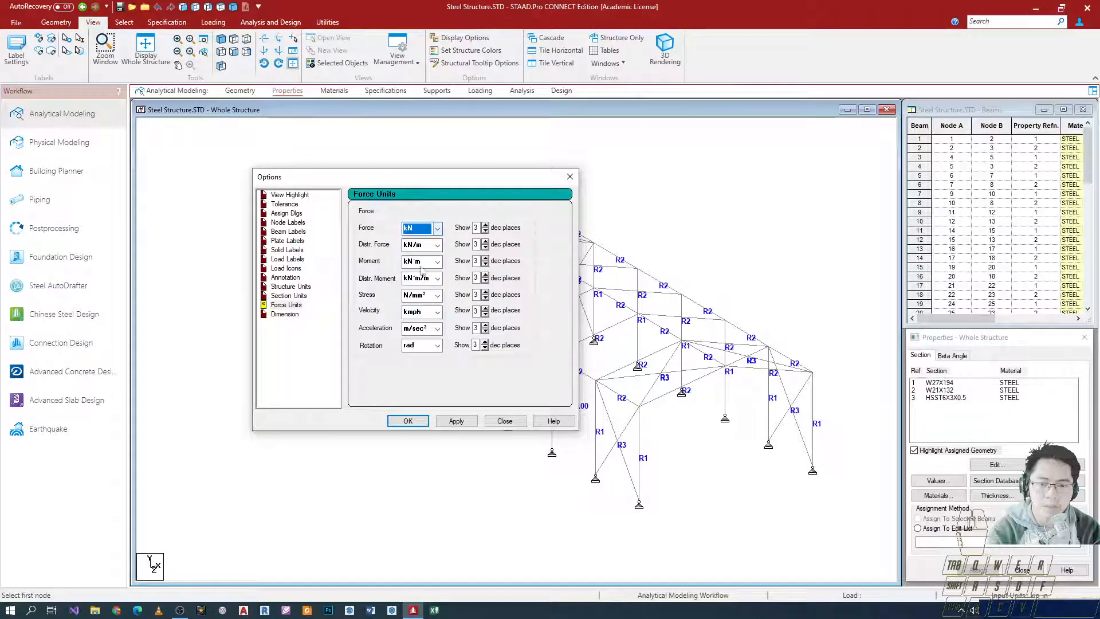
{"action": "left_click", "coordinate": [457, 421]}
{"action": "left_click", "coordinate": [408, 421]}
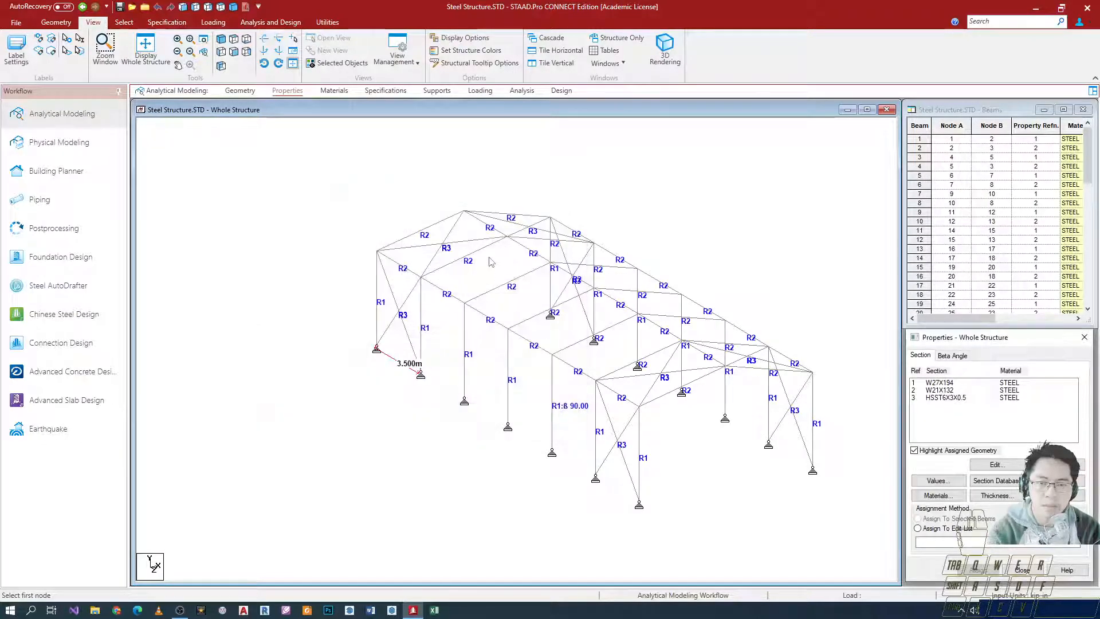
Reopen the model's command file and examine the UNIT line below the job information
{"action": "left_click", "coordinate": [327, 21]}
{"action": "left_click", "coordinate": [306, 56]}
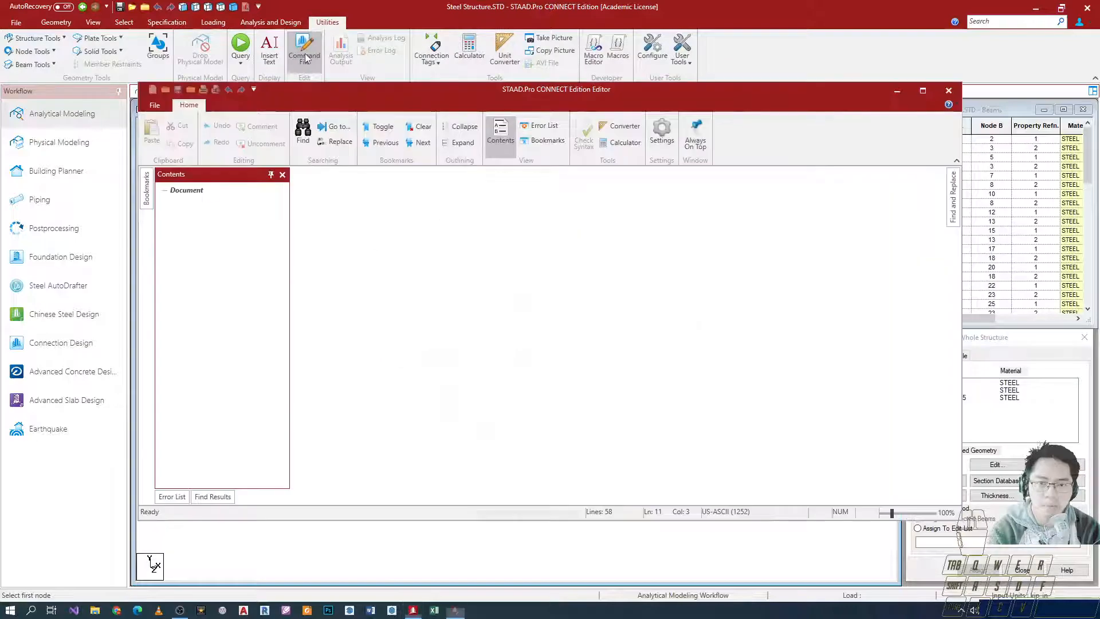
{"action": "left_click_drag", "start_coordinate": [329, 259], "coordinate": [395, 283], "text": "ctrl"}
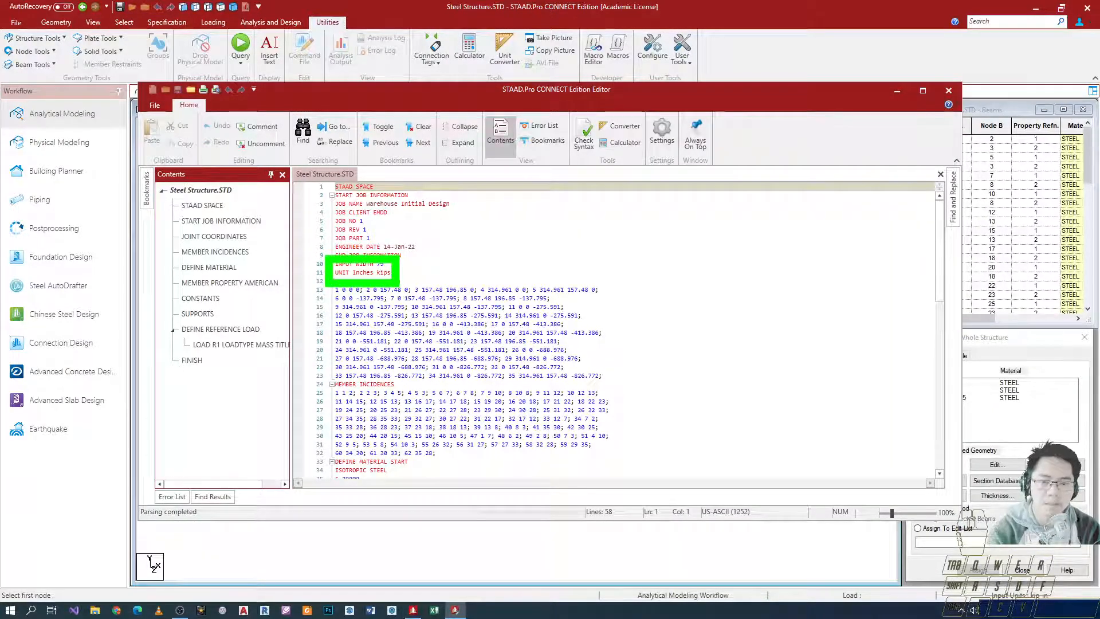
{"action": "left_click", "coordinate": [399, 275]}
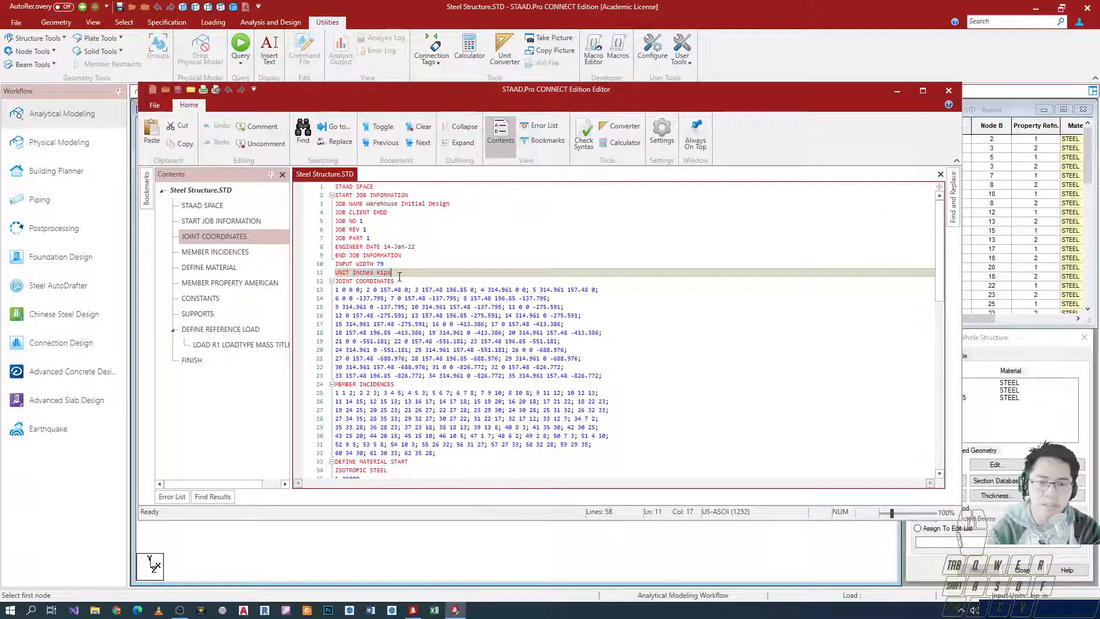
Try to replace the length unit in the command file's UNIT line with meter, and undo the edit
{"action": "double_click", "coordinate": [362, 272]}
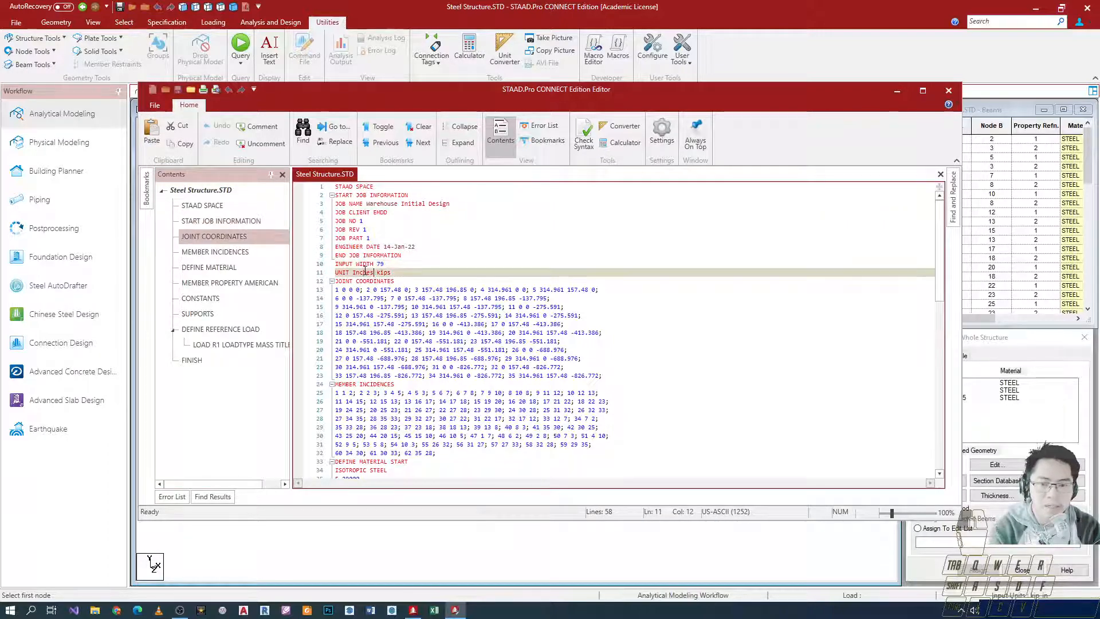
{"action": "type", "text": "meter"}
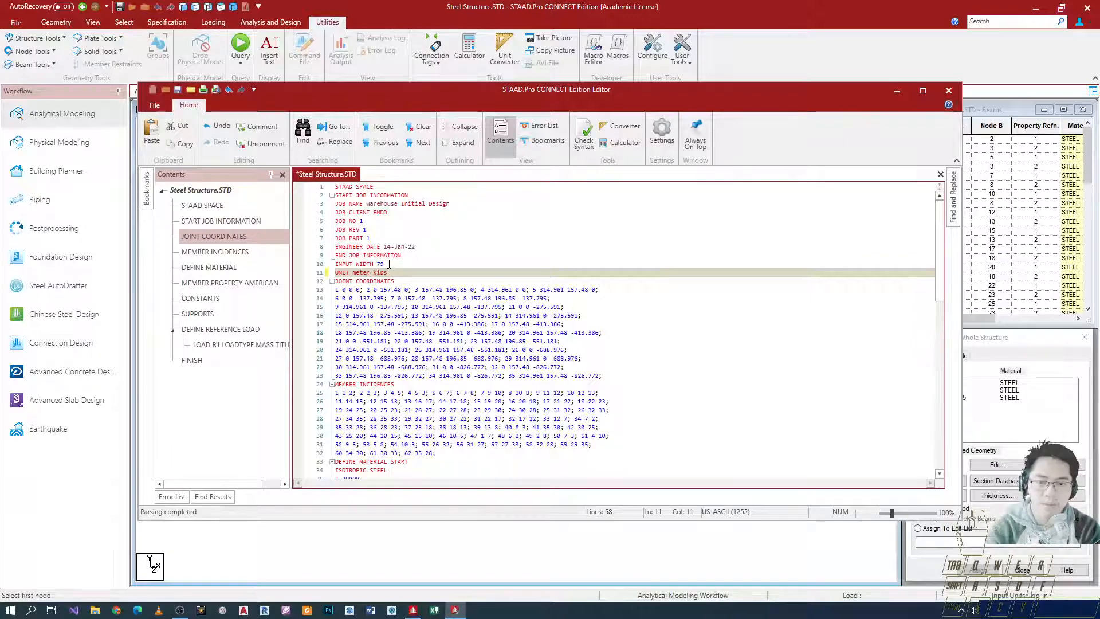
{"action": "left_click", "coordinate": [387, 272]}
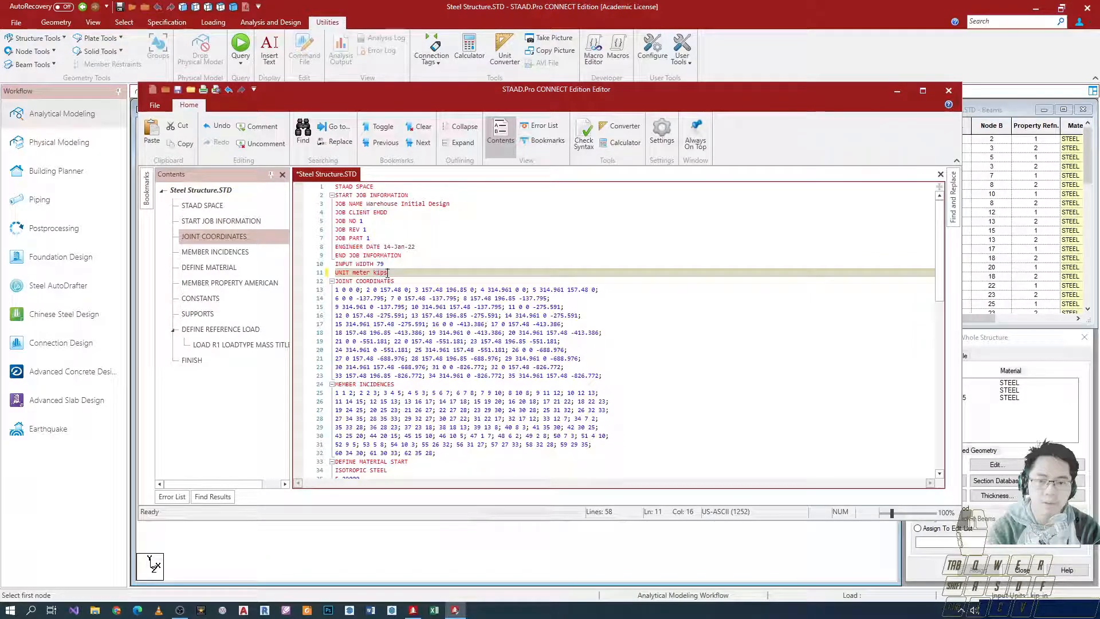
{"action": "key", "text": "ctrl+z"}
{"action": "key", "text": "ctrl+z"}
Examine the joint coordinates in relation to the UNIT line, and close the command file editor
{"action": "left_click", "coordinate": [351, 307]}
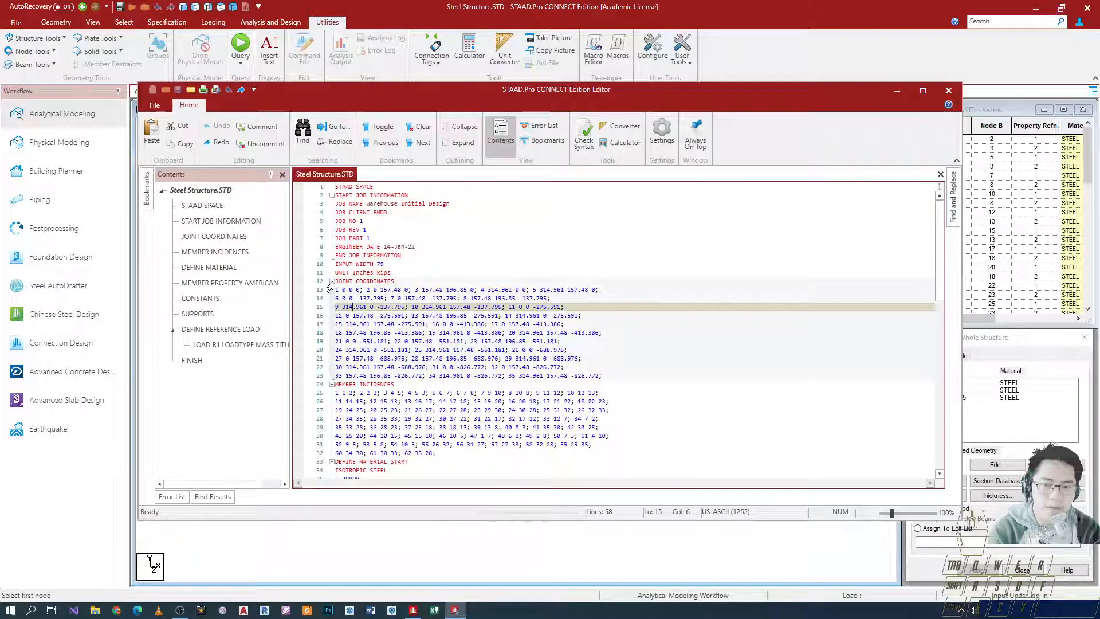
{"action": "left_click", "coordinate": [336, 290]}
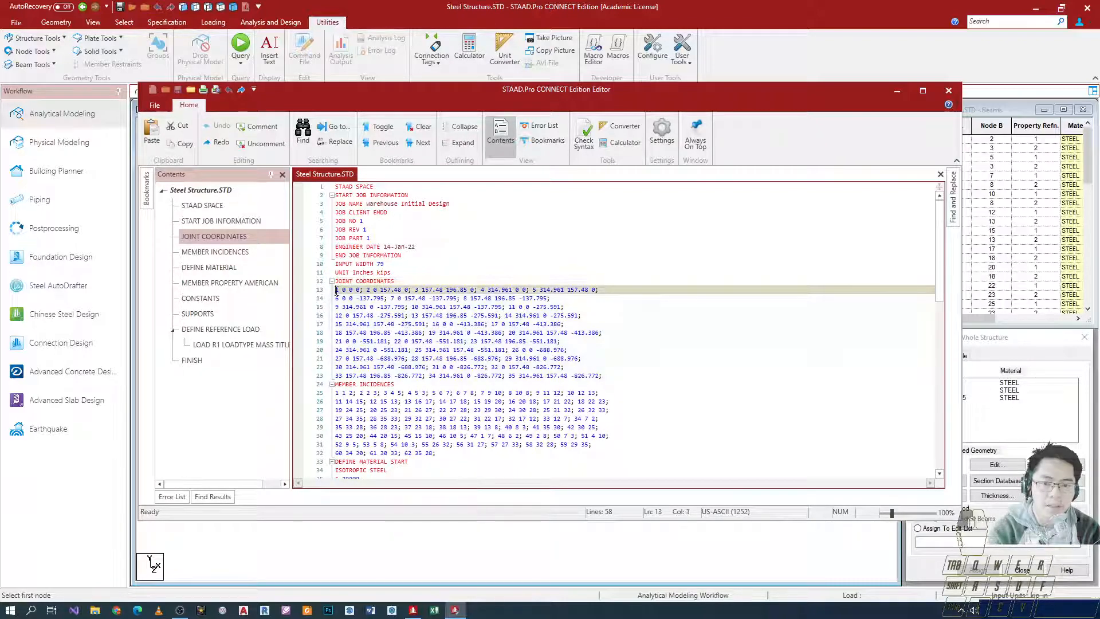
{"action": "left_click", "coordinate": [357, 273]}
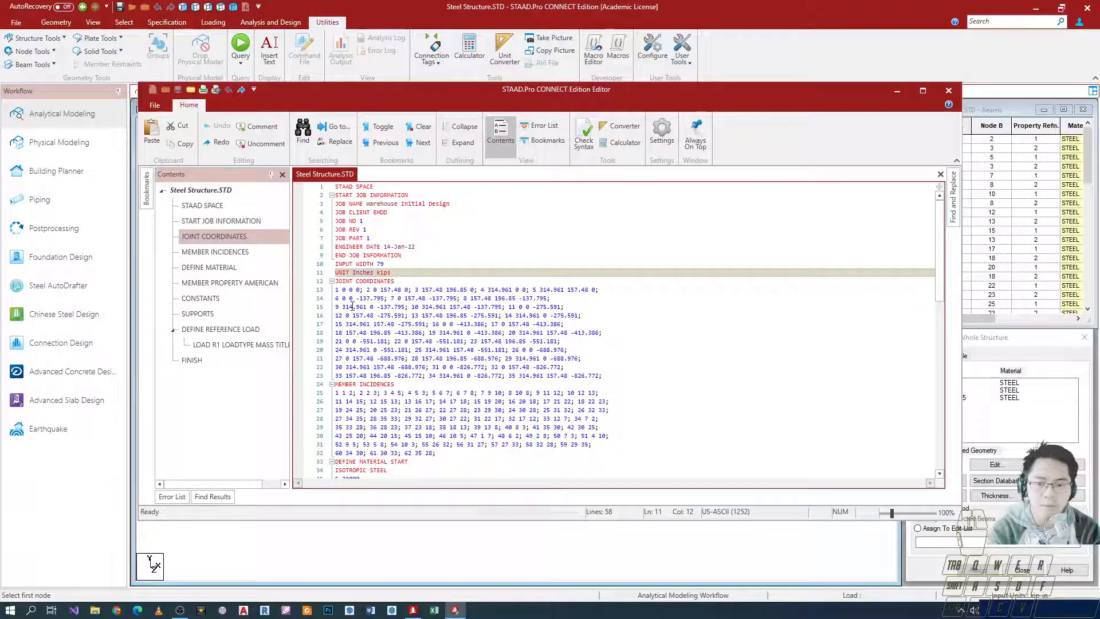
{"action": "left_click_drag", "start_coordinate": [336, 290], "coordinate": [390, 292]}
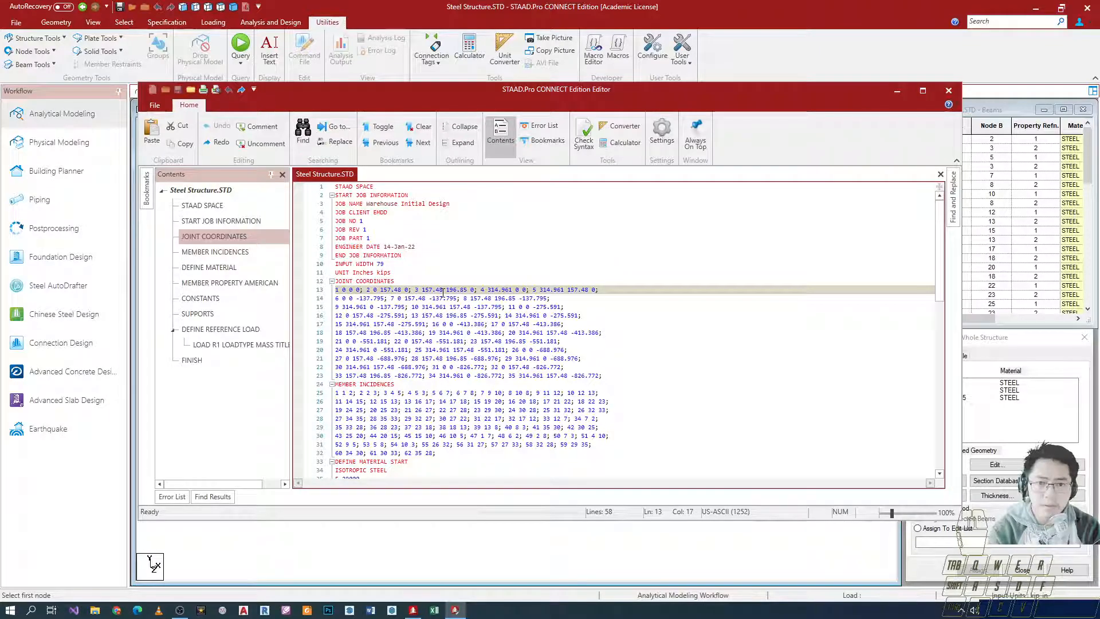
{"action": "left_click_drag", "start_coordinate": [596, 91], "coordinate": [536, 496]}
{"action": "left_click_drag", "start_coordinate": [454, 493], "coordinate": [506, 70]}
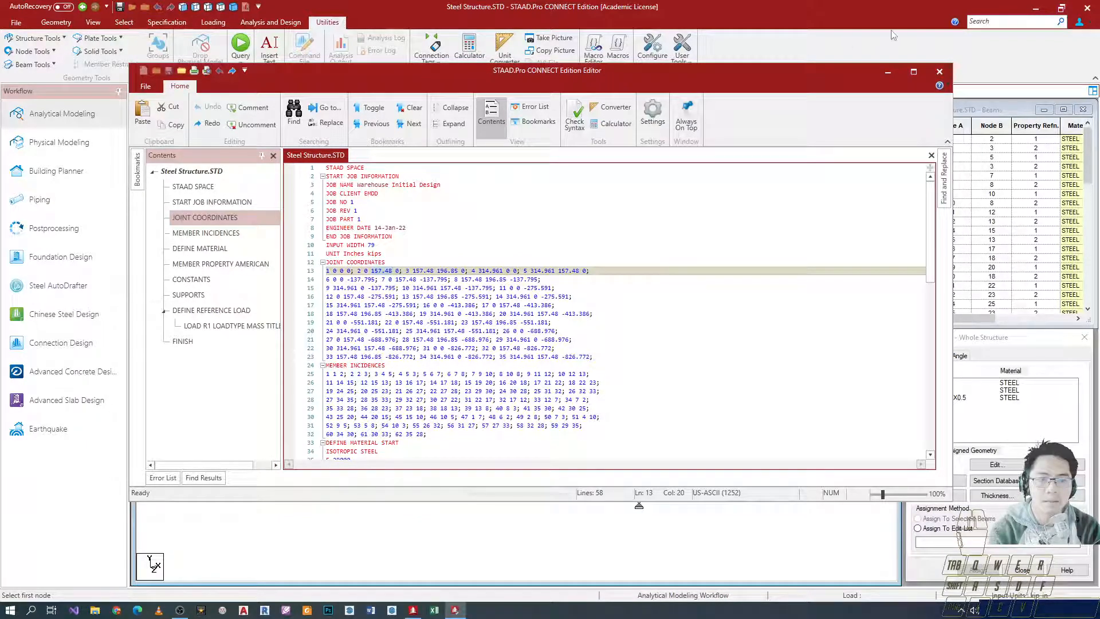
{"action": "left_click", "coordinate": [931, 73]}
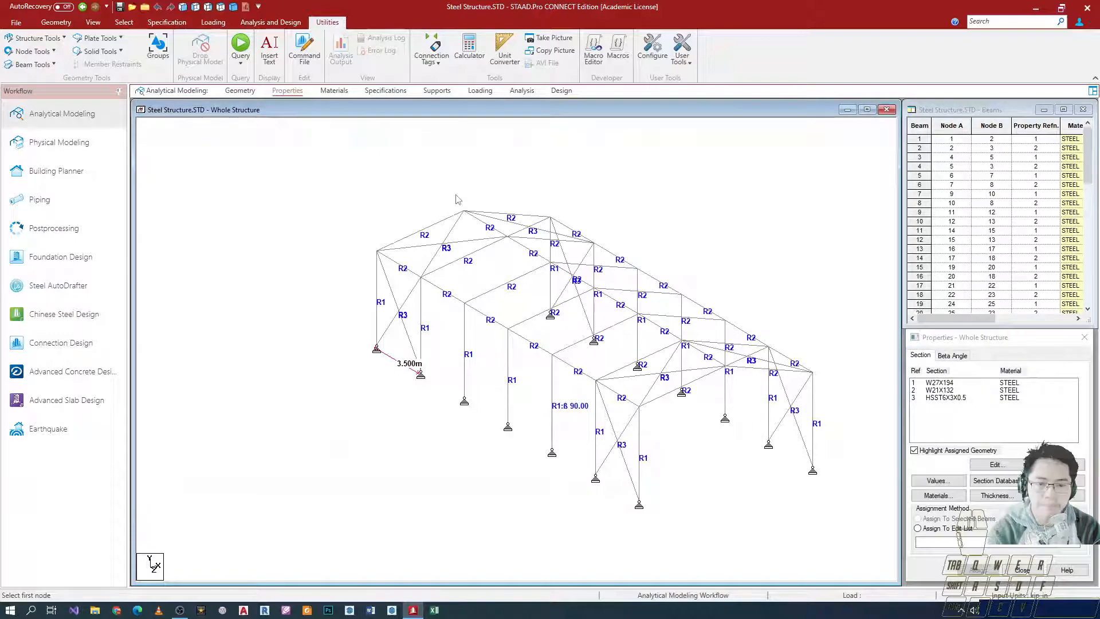
Add a primary load case numbered 1 with loading type None and title LOAD CASE 1
{"action": "scroll", "coordinate": [517, 354], "scroll_direction": "up", "scroll_amount": 2}
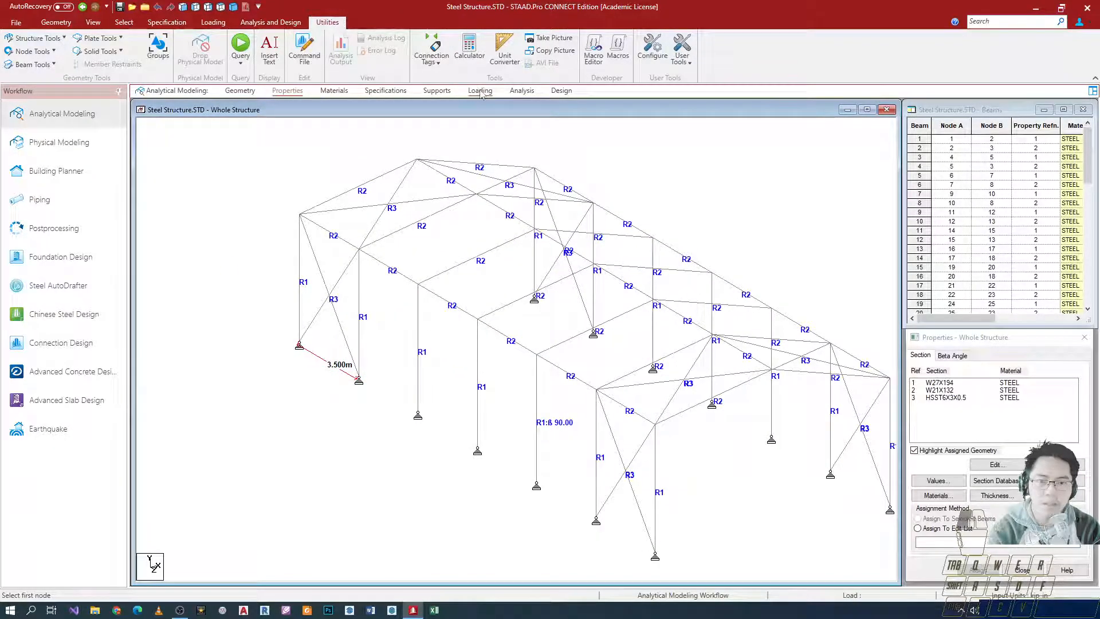
{"action": "left_click", "coordinate": [480, 90]}
{"action": "left_click", "coordinate": [912, 130]}
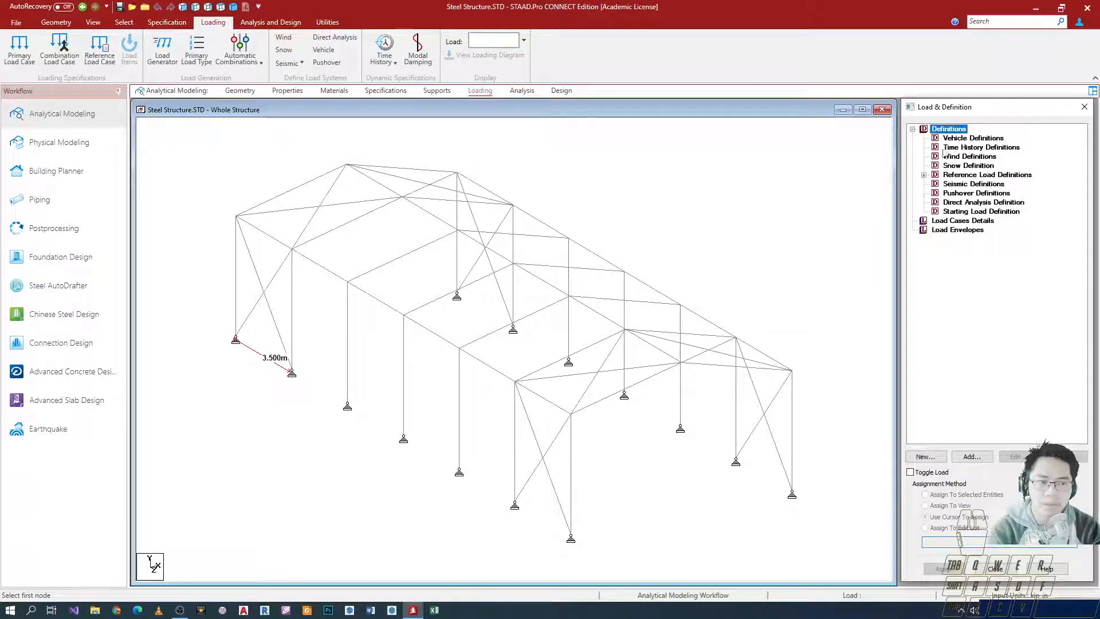
{"action": "left_click", "coordinate": [963, 221]}
{"action": "left_click", "coordinate": [971, 456]}
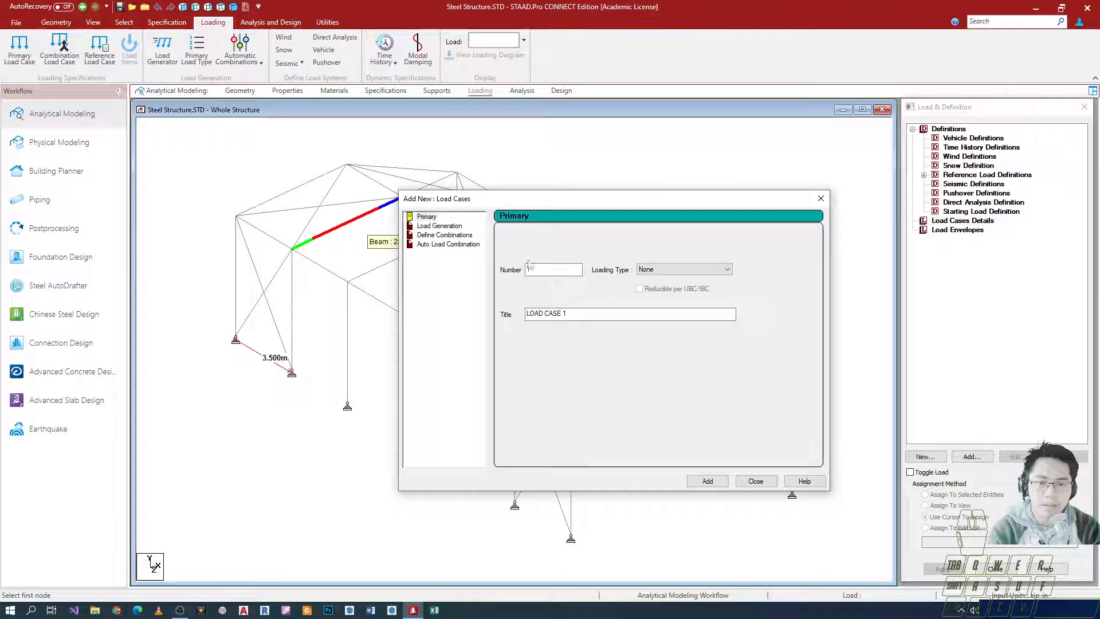
{"action": "left_click", "coordinate": [711, 481]}
{"action": "left_click", "coordinate": [756, 481]}
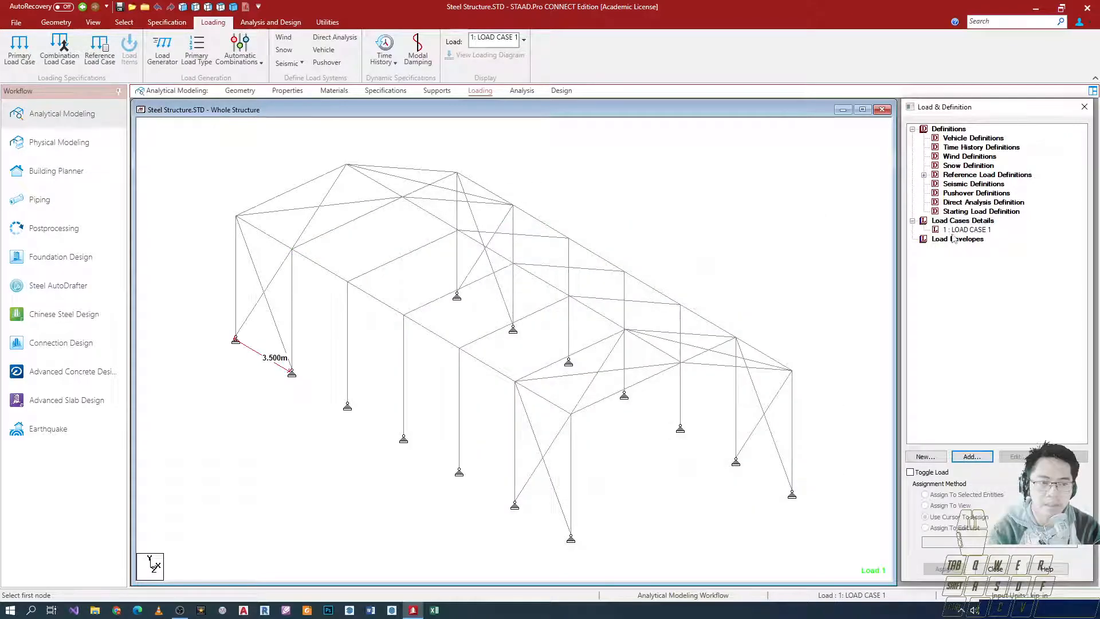
Check the input units of a uniform force member load for LOAD CASE 1, and close the load items without adding one
{"action": "left_click", "coordinate": [953, 230]}
{"action": "left_click", "coordinate": [972, 457]}
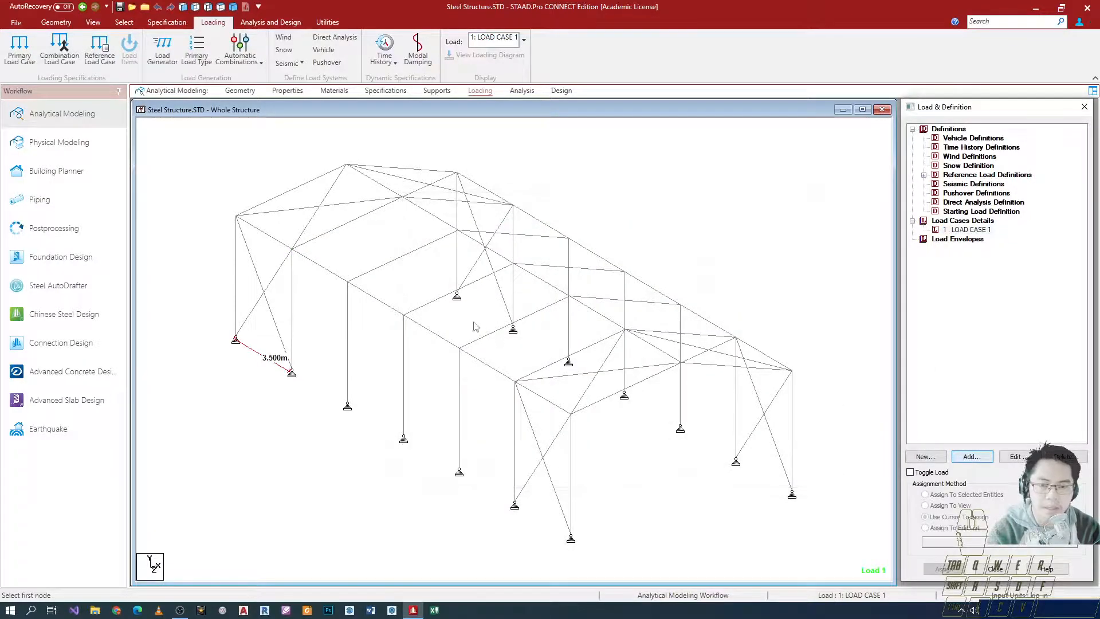
{"action": "left_click", "coordinate": [373, 203]}
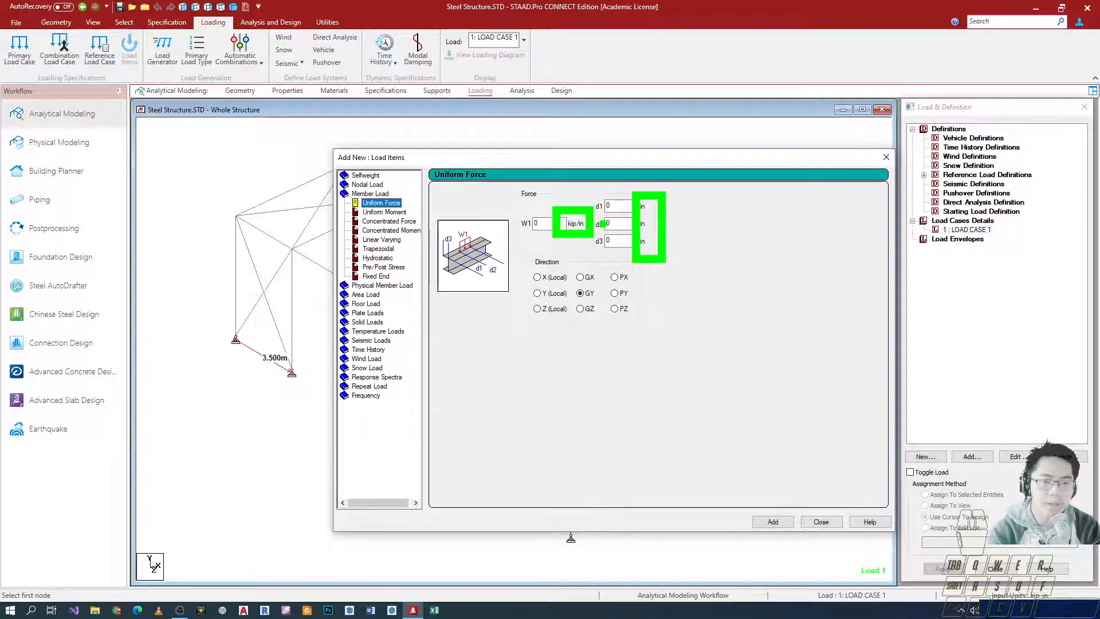
{"action": "key", "text": "Escape"}
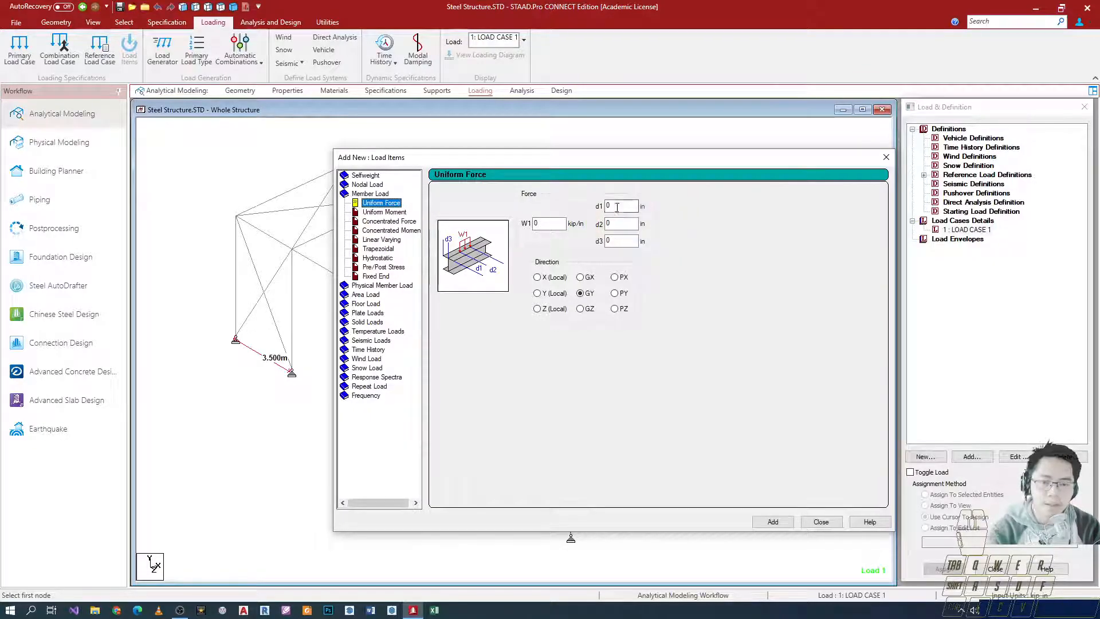
{"action": "left_click", "coordinate": [879, 158]}
{"action": "scroll", "coordinate": [573, 252], "scroll_direction": "down", "scroll_amount": 1}
{"action": "scroll", "coordinate": [418, 318], "scroll_direction": "up", "scroll_amount": 1}
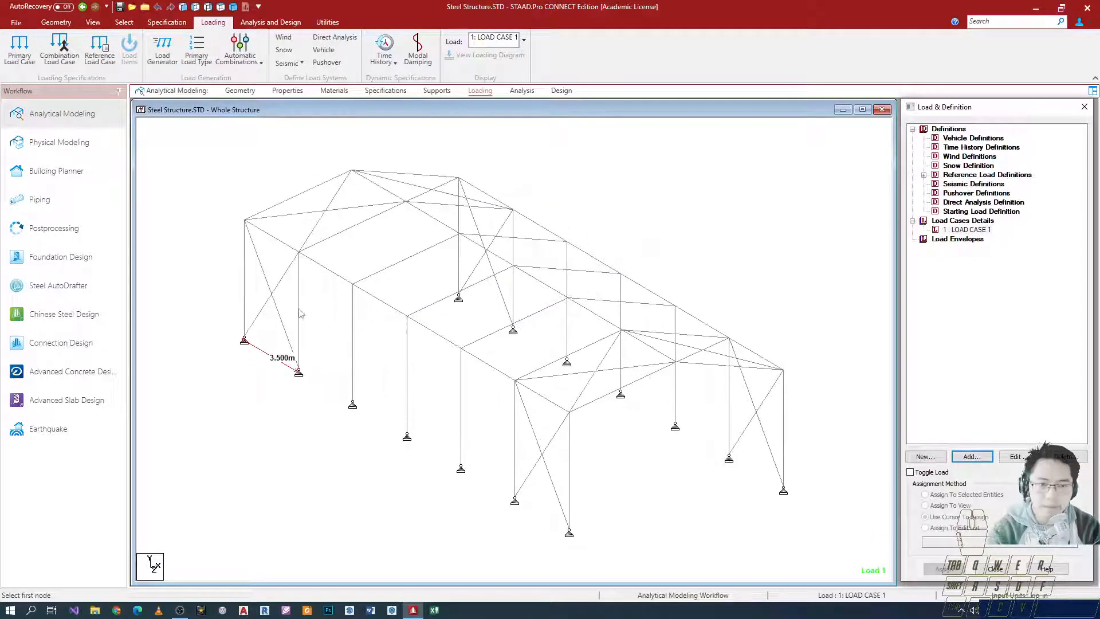
{"action": "scroll", "coordinate": [301, 313], "scroll_direction": "down", "scroll_amount": 1}
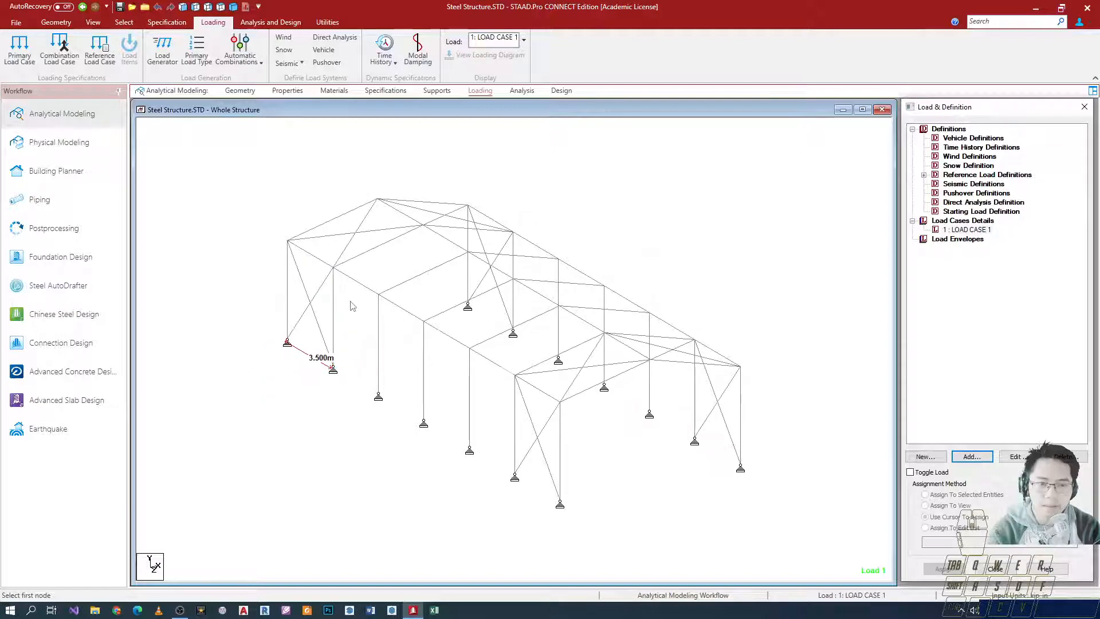
Open the model's command file again, saving the modified structure
{"action": "left_click", "coordinate": [316, 22]}
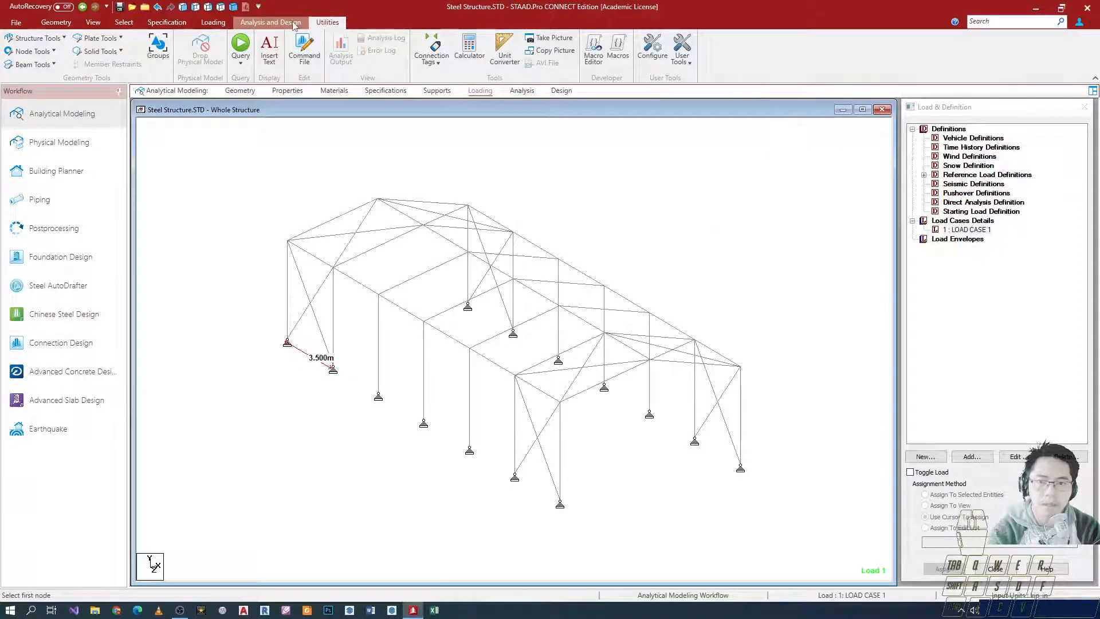
{"action": "left_click", "coordinate": [270, 23]}
{"action": "left_click", "coordinate": [328, 23]}
{"action": "left_click", "coordinate": [306, 52]}
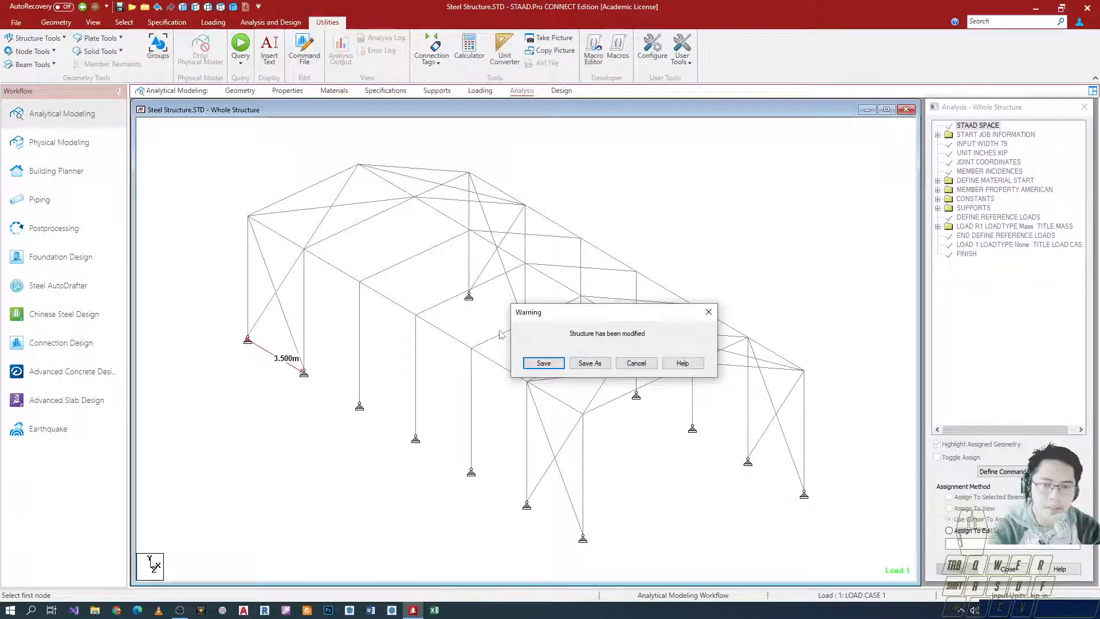
{"action": "left_click", "coordinate": [543, 363]}
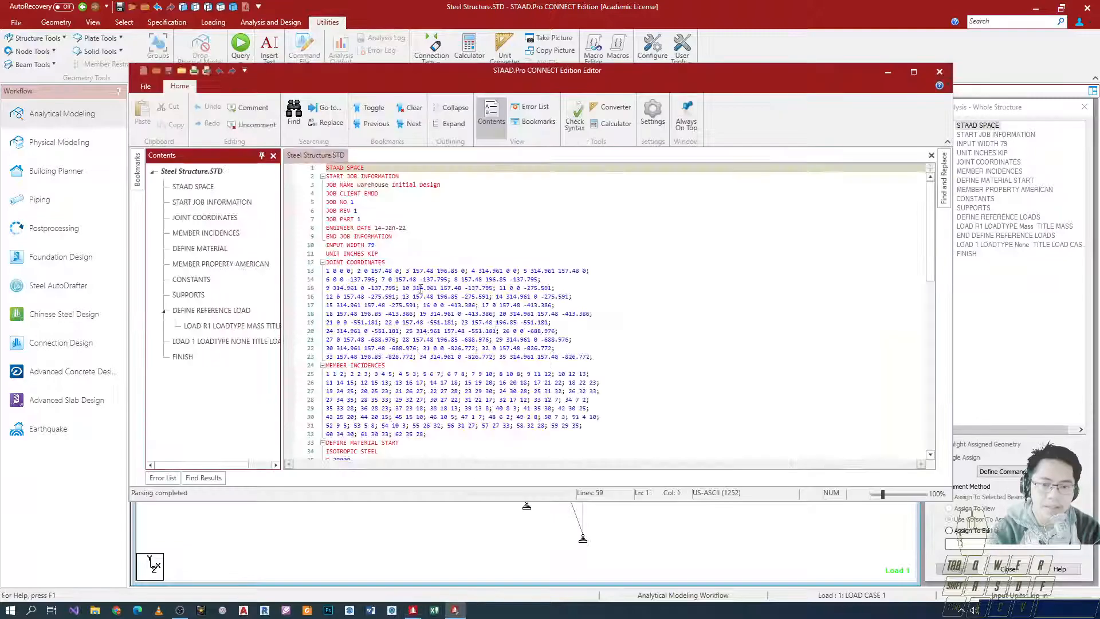
Examine the UNIT line and the whole block of joint coordinates in the command file, and close the editor
{"action": "left_click", "coordinate": [364, 254]}
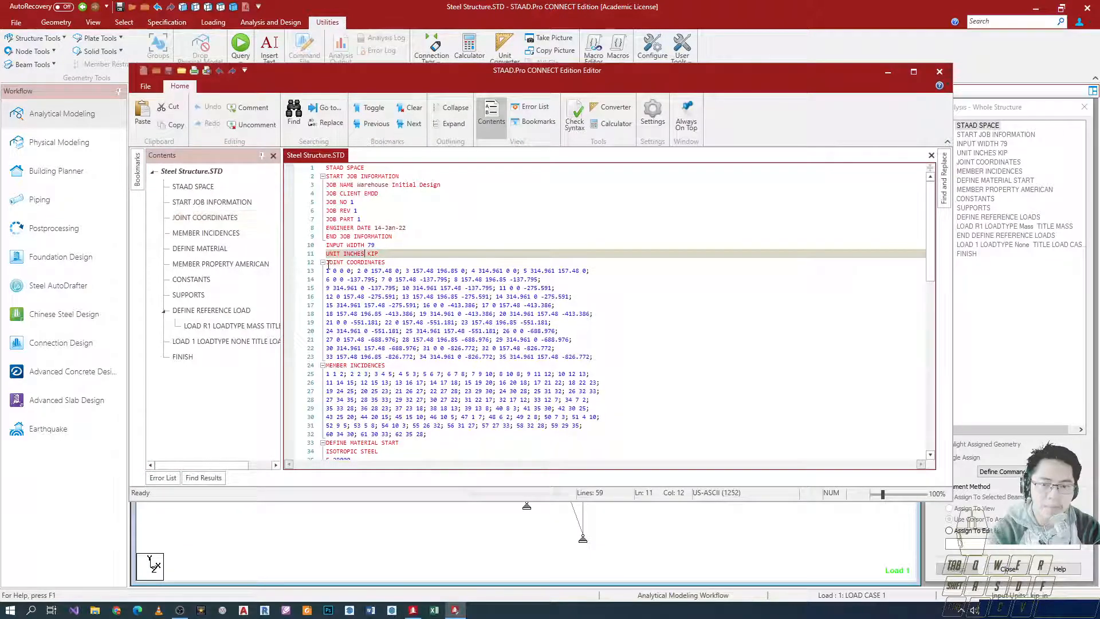
{"action": "left_click_drag", "start_coordinate": [328, 267], "coordinate": [604, 360]}
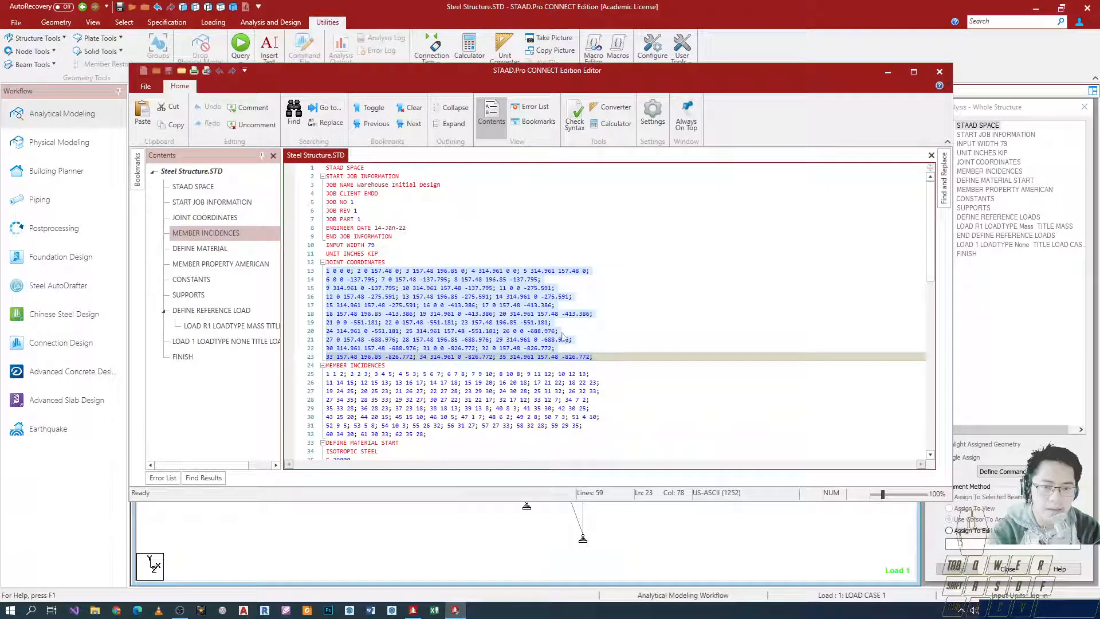
{"action": "left_click", "coordinate": [363, 254]}
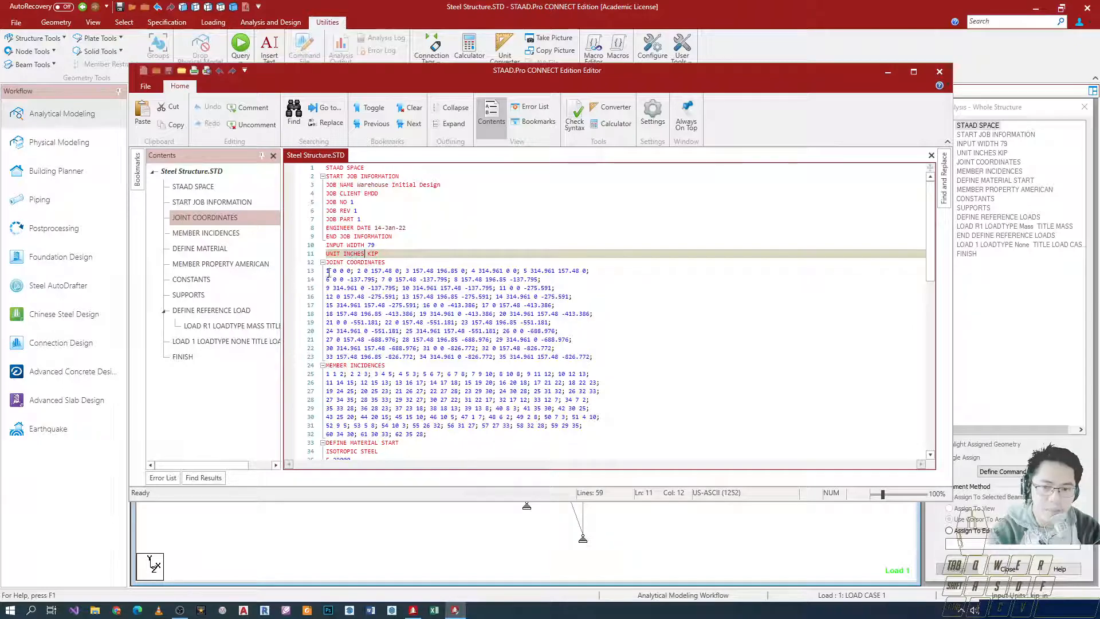
{"action": "left_click_drag", "start_coordinate": [328, 273], "coordinate": [606, 365]}
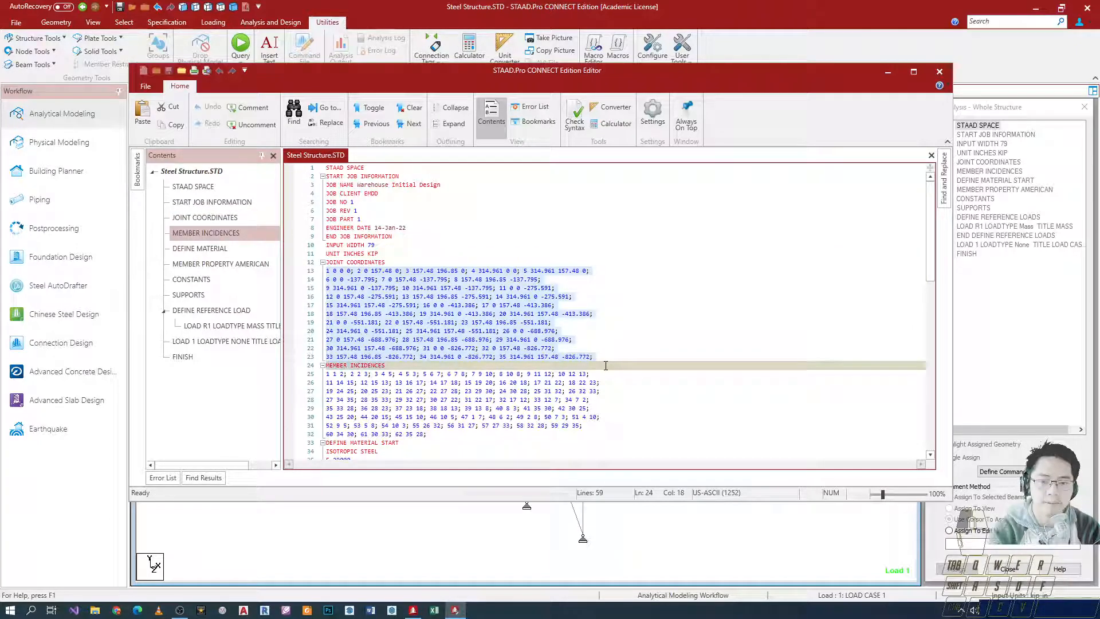
{"action": "left_click", "coordinate": [939, 71]}
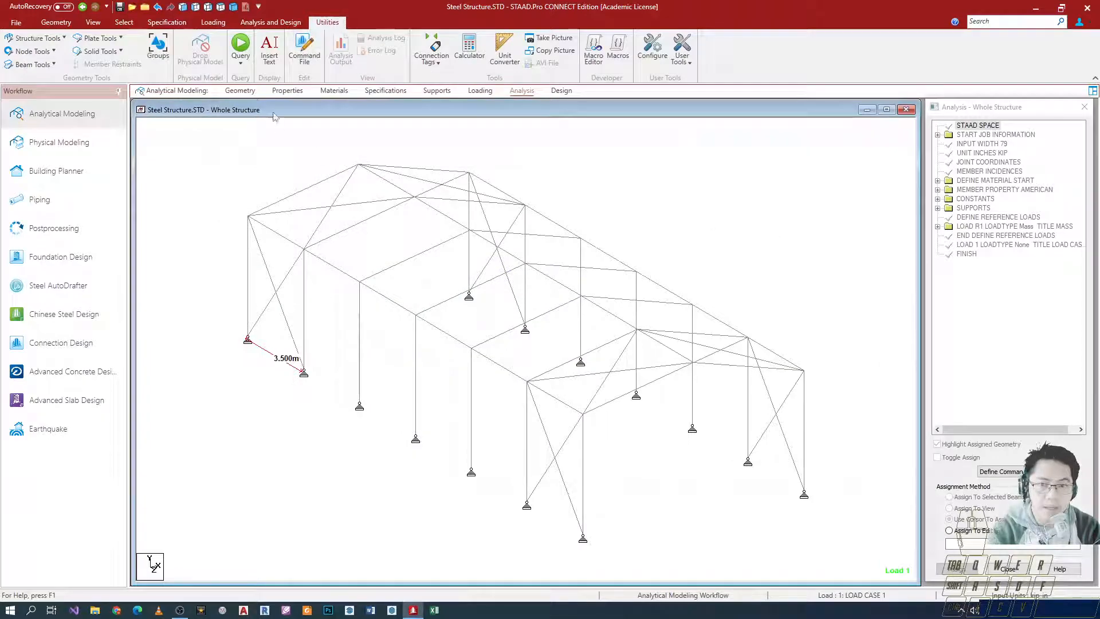
Show the model's geometry tables in a smaller program window and move the window aside to uncover the desktop shortcuts
{"action": "left_click_drag", "start_coordinate": [464, 20], "coordinate": [532, 44]}
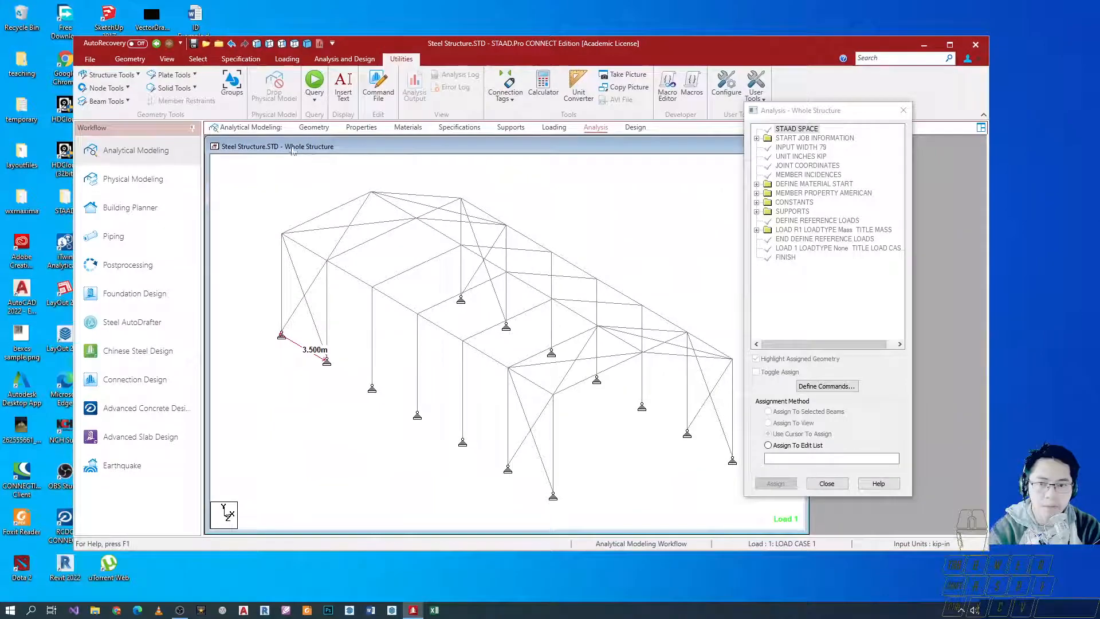
{"action": "left_click", "coordinate": [314, 128]}
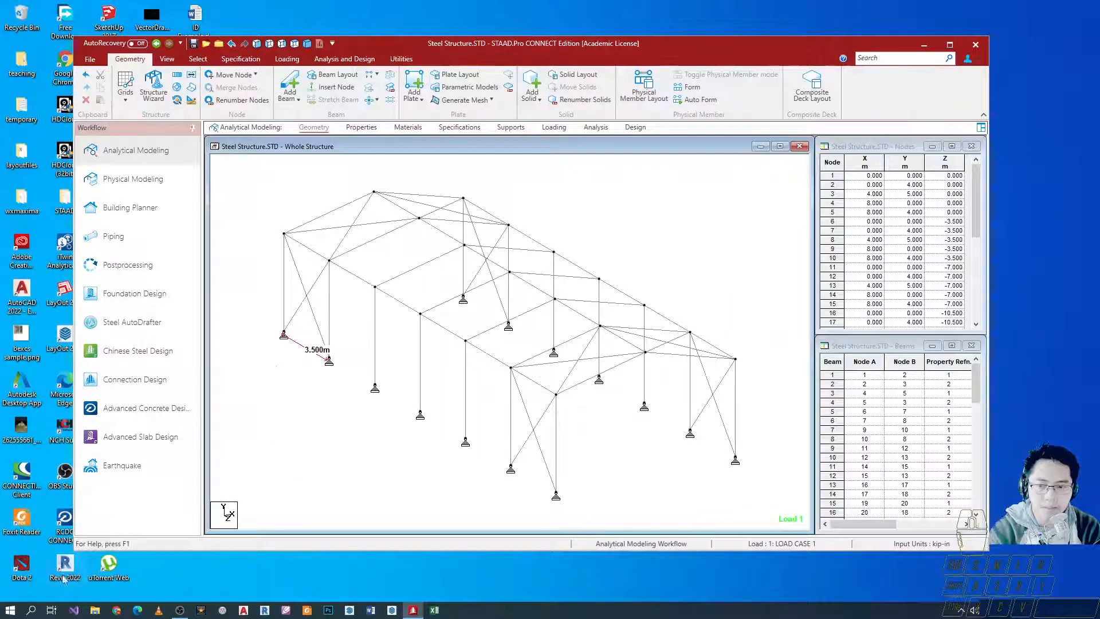
{"action": "left_click_drag", "start_coordinate": [516, 44], "coordinate": [507, 30]}
{"action": "left_click", "coordinate": [11, 609]}
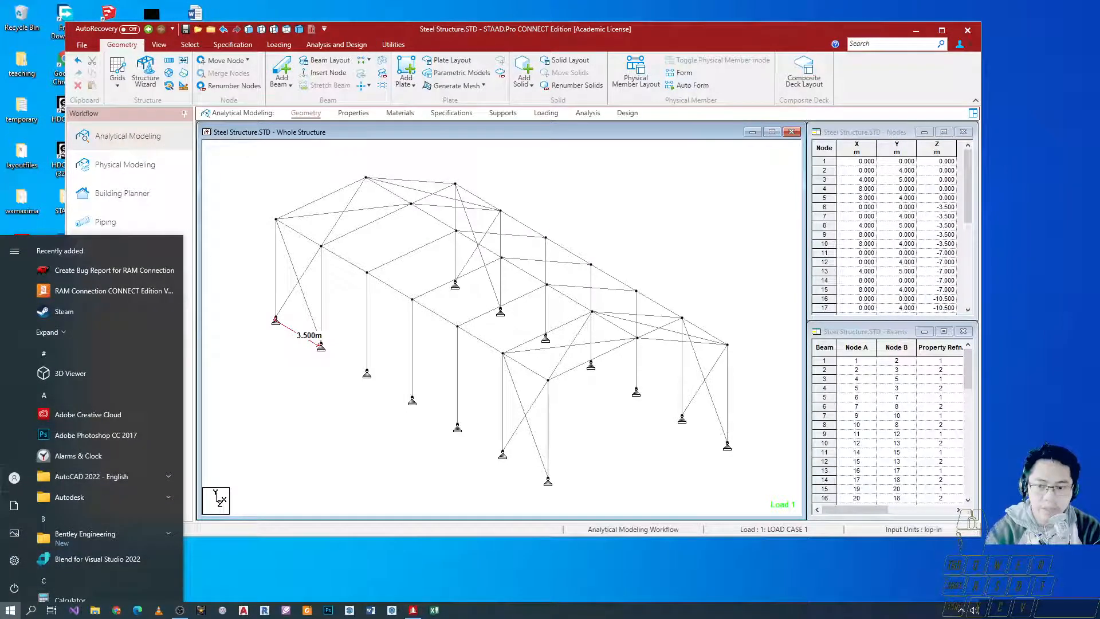
{"action": "left_click_drag", "start_coordinate": [441, 22], "coordinate": [836, 75]}
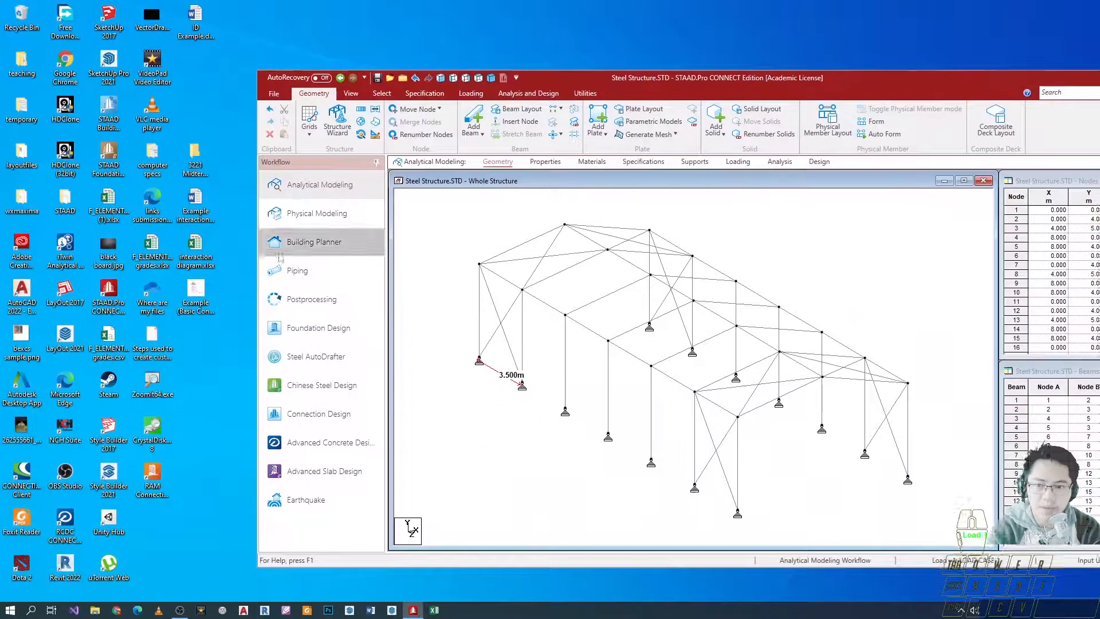
Find STAAD.Pro CONNECT Edition V22 Update 7 with a desktop search and launch a second session of it
{"action": "double_click", "coordinate": [103, 289]}
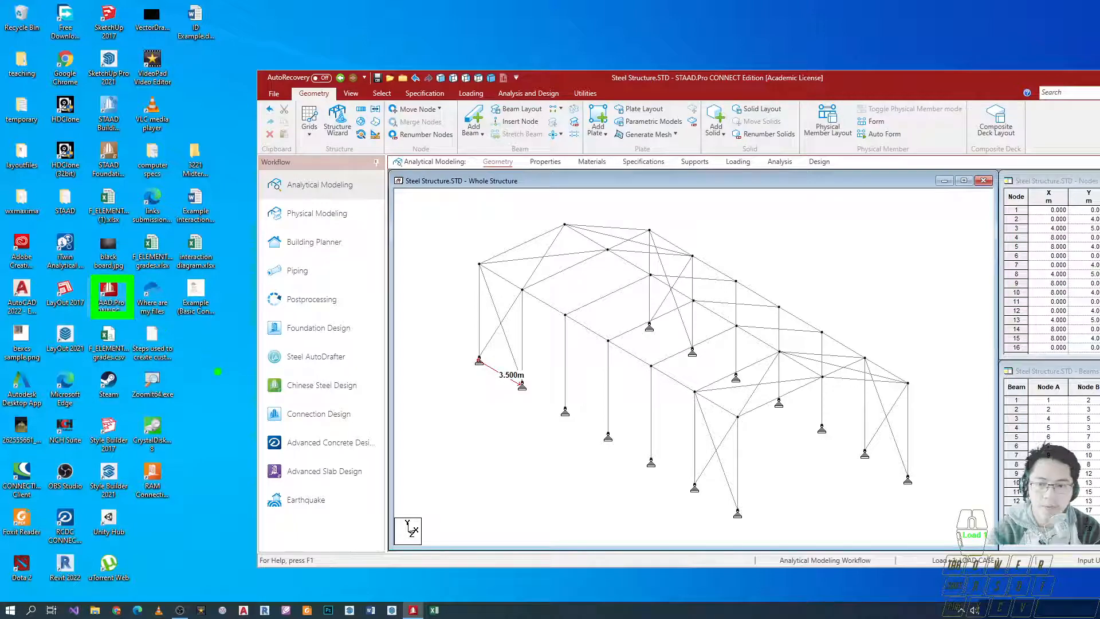
{"action": "left_click", "coordinate": [10, 609]}
{"action": "type", "text": "staad"}
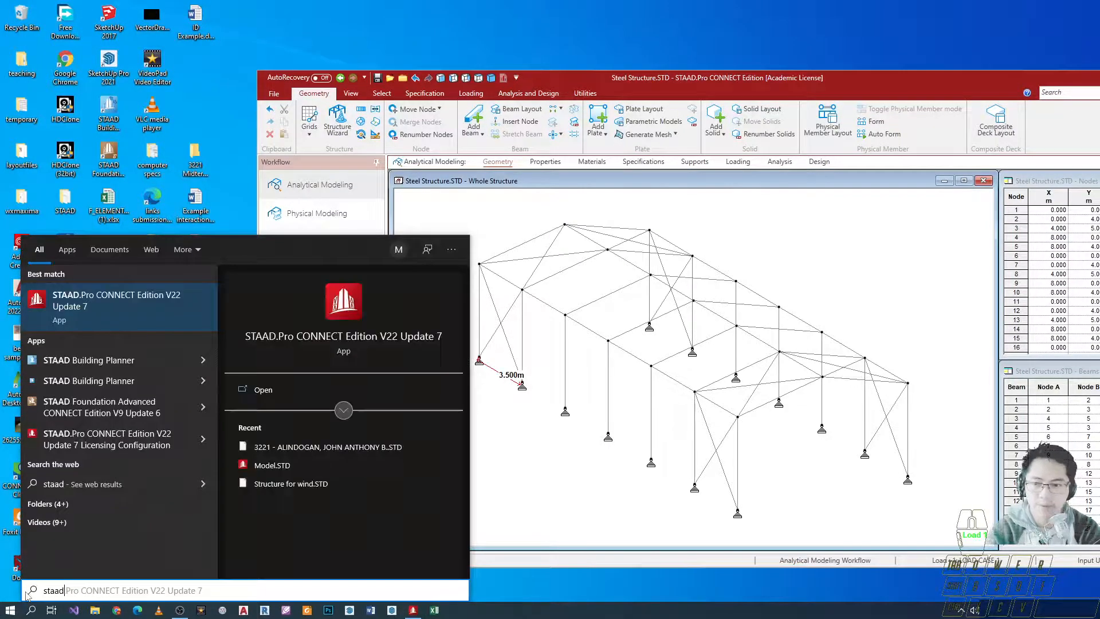
{"action": "key", "text": "Return"}
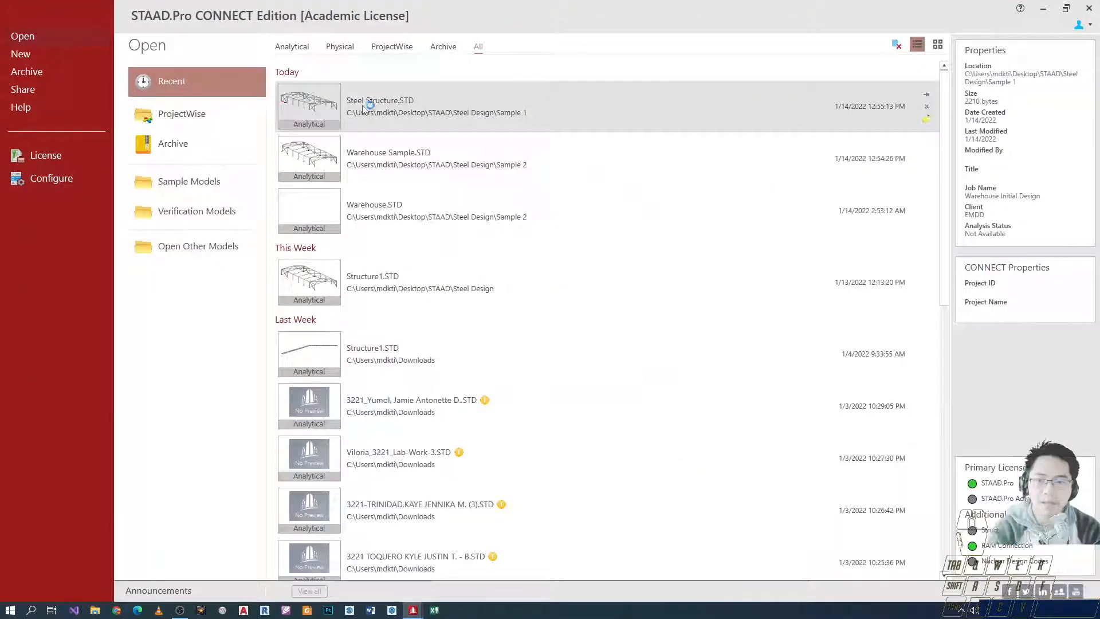
Start a new analytical model named Warehouse, located in the Sample 3 folder under Steel Design
{"action": "left_click", "coordinate": [40, 62]}
{"action": "left_click_drag", "start_coordinate": [450, 107], "coordinate": [366, 102]}
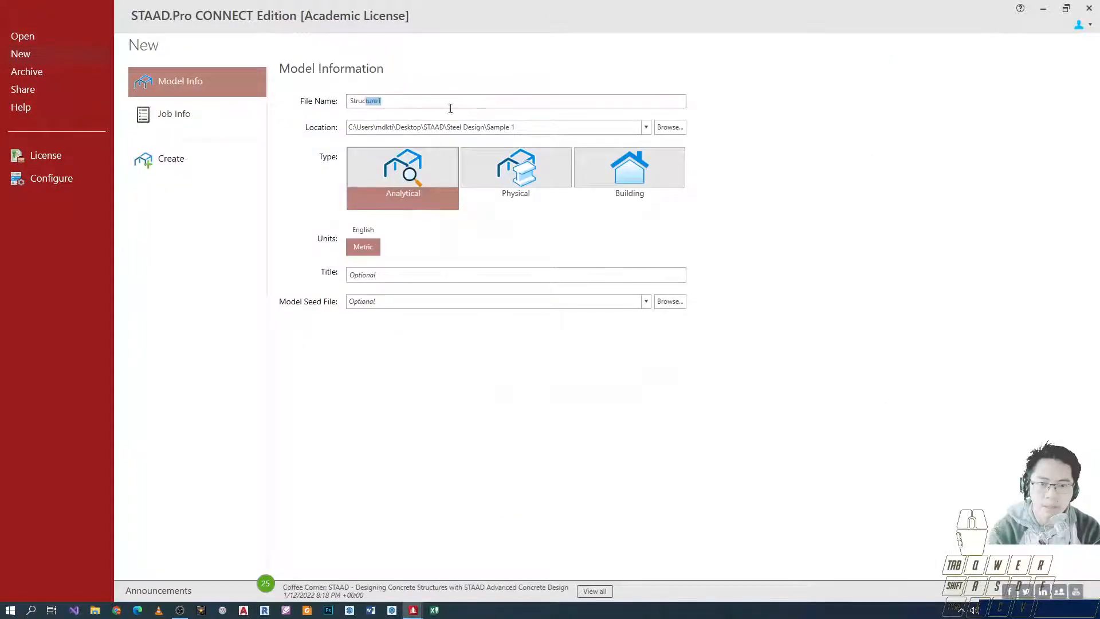
{"action": "left_click", "coordinate": [531, 127]}
{"action": "left_click", "coordinate": [534, 127]}
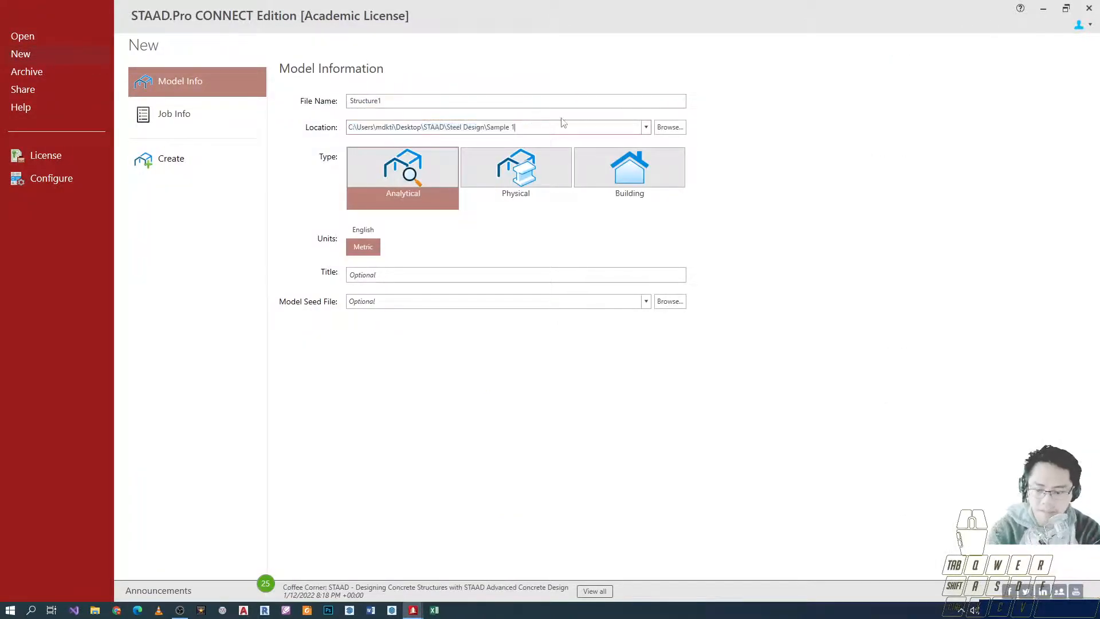
{"action": "left_click", "coordinate": [390, 98]}
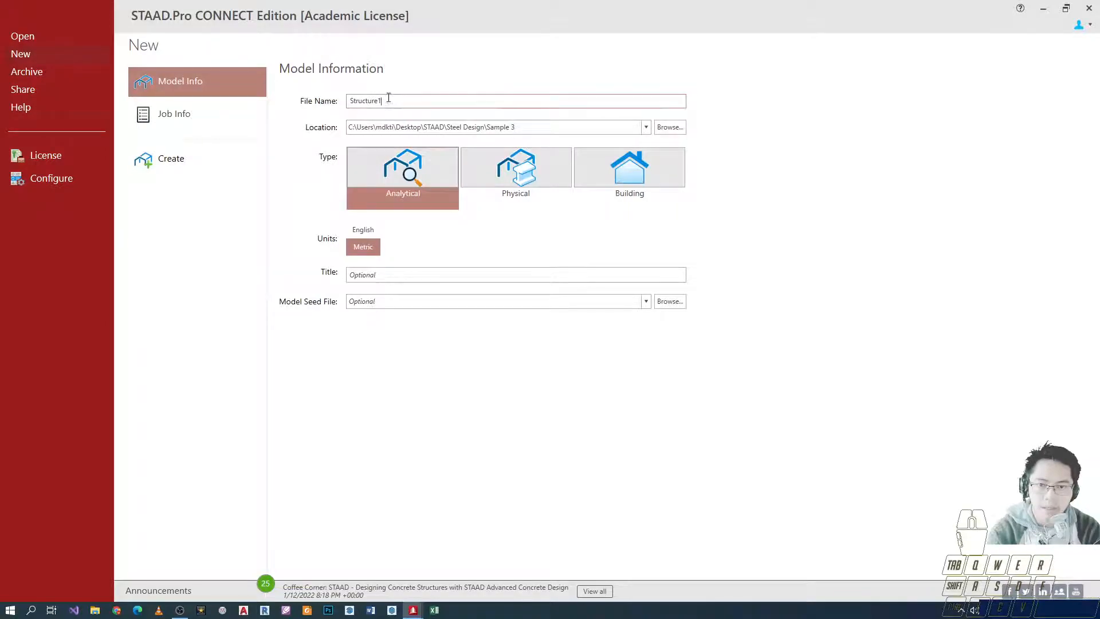
{"action": "double_click", "coordinate": [400, 99]}
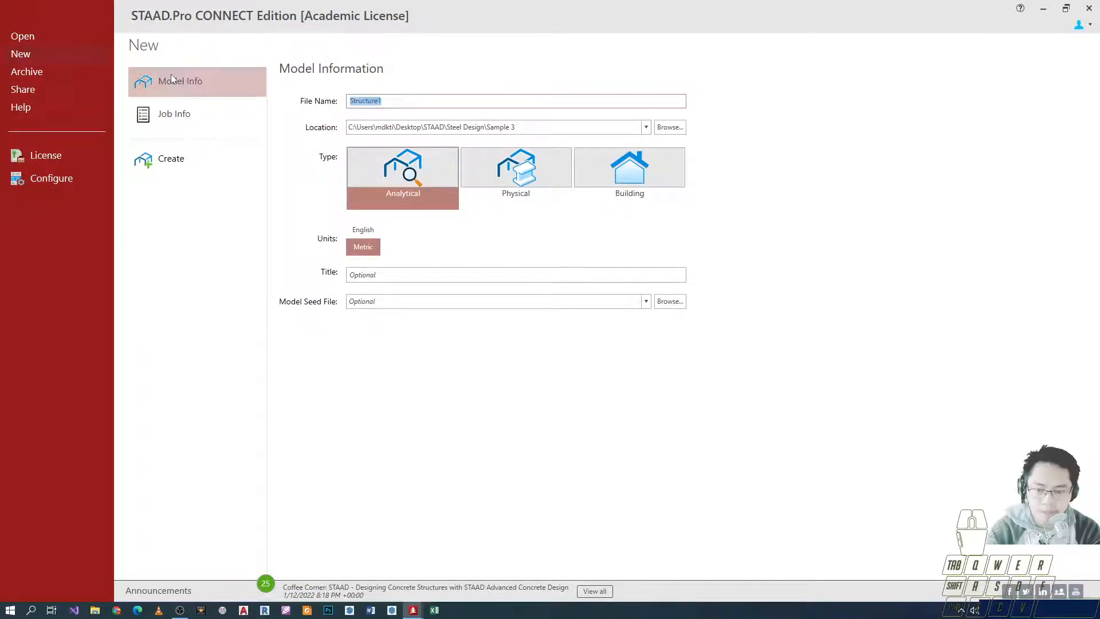
{"action": "type", "text": "Warehouse"}
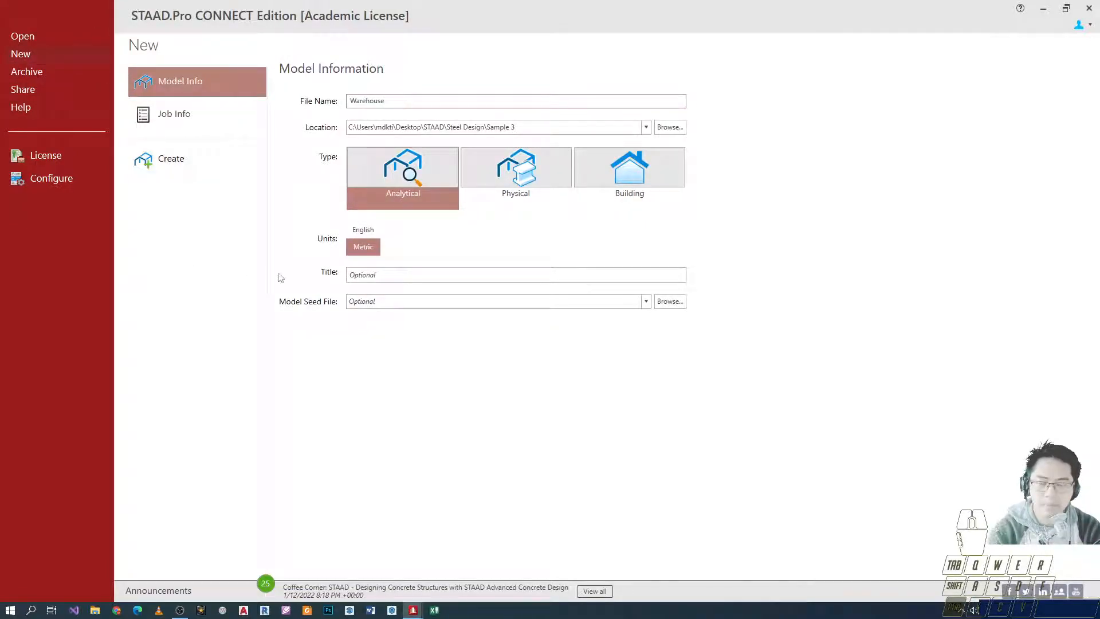
{"action": "key", "text": "ctrl+2"}
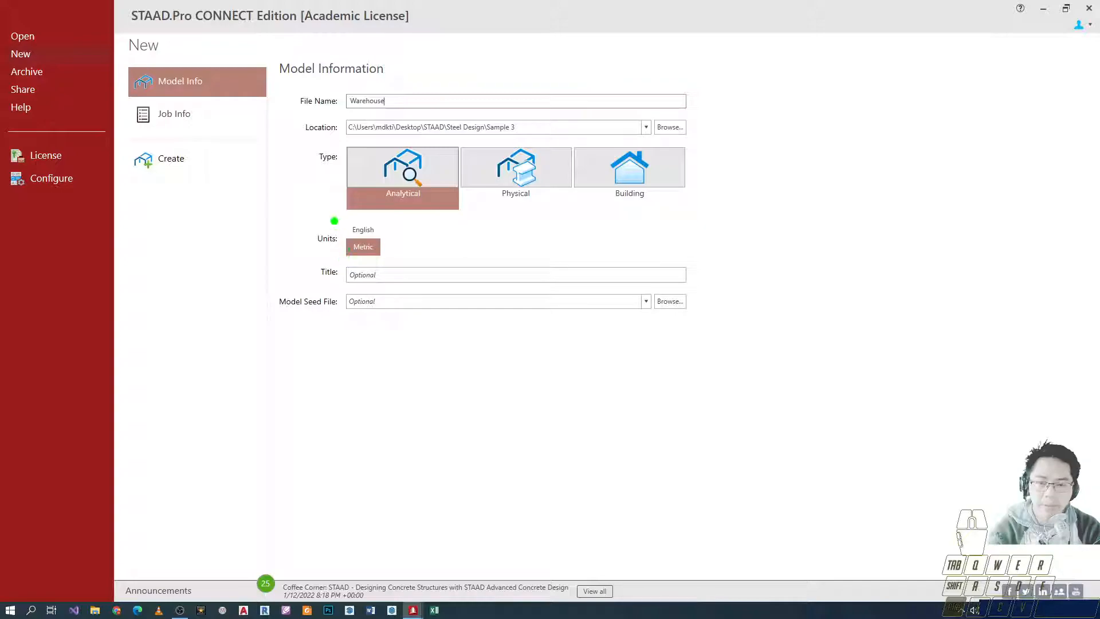
{"action": "left_click_drag", "start_coordinate": [339, 221], "coordinate": [387, 246]}
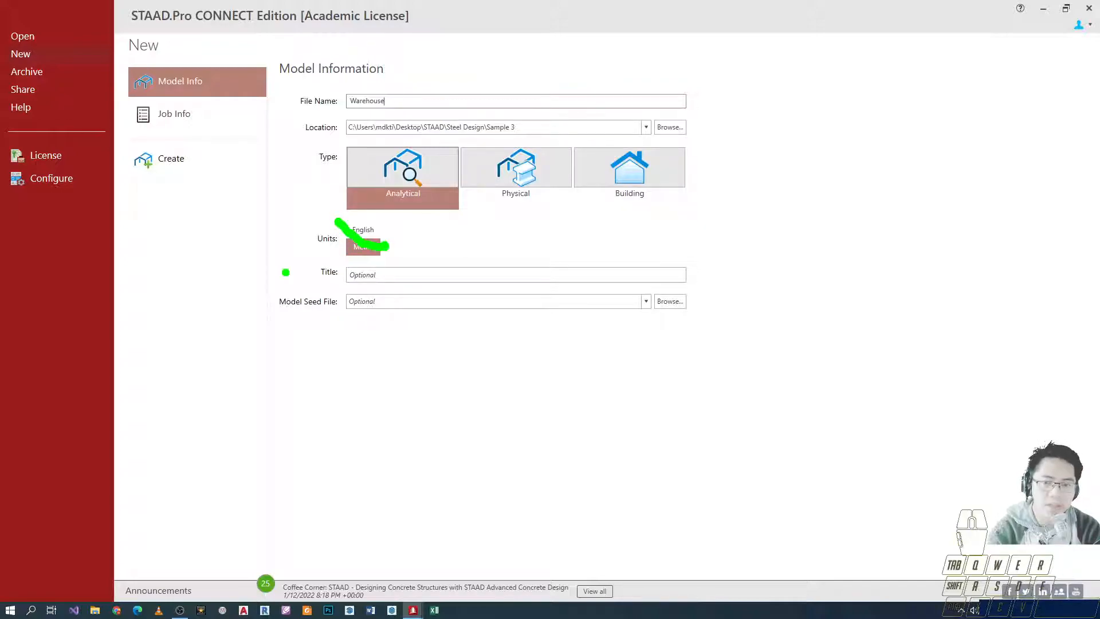
{"action": "key", "text": "ctrl+z"}
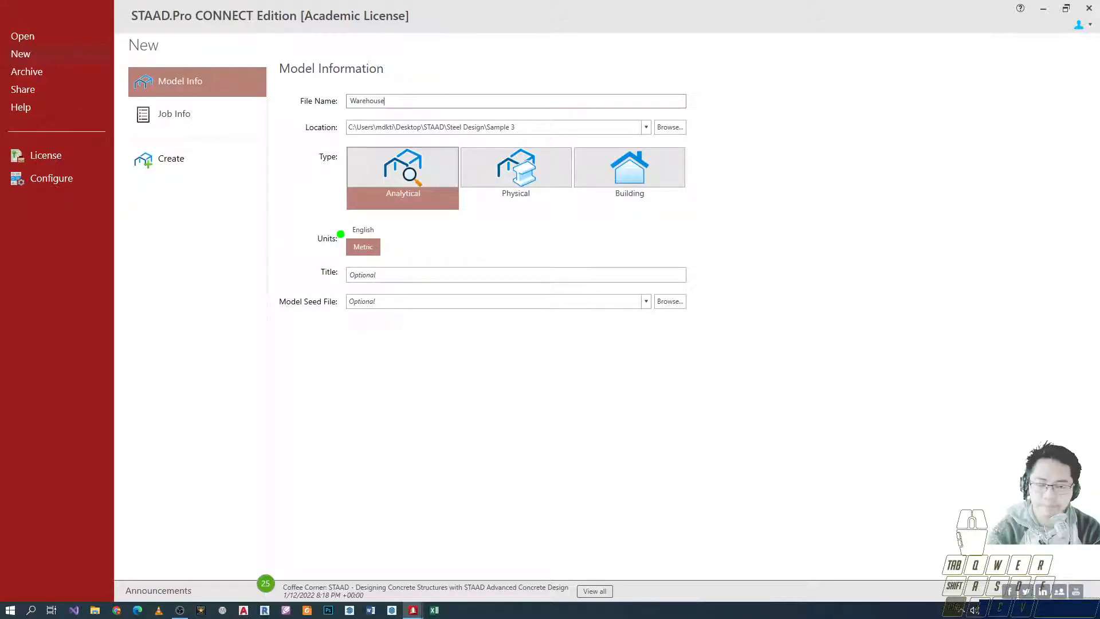
{"action": "left_click_drag", "start_coordinate": [343, 216], "coordinate": [386, 242]}
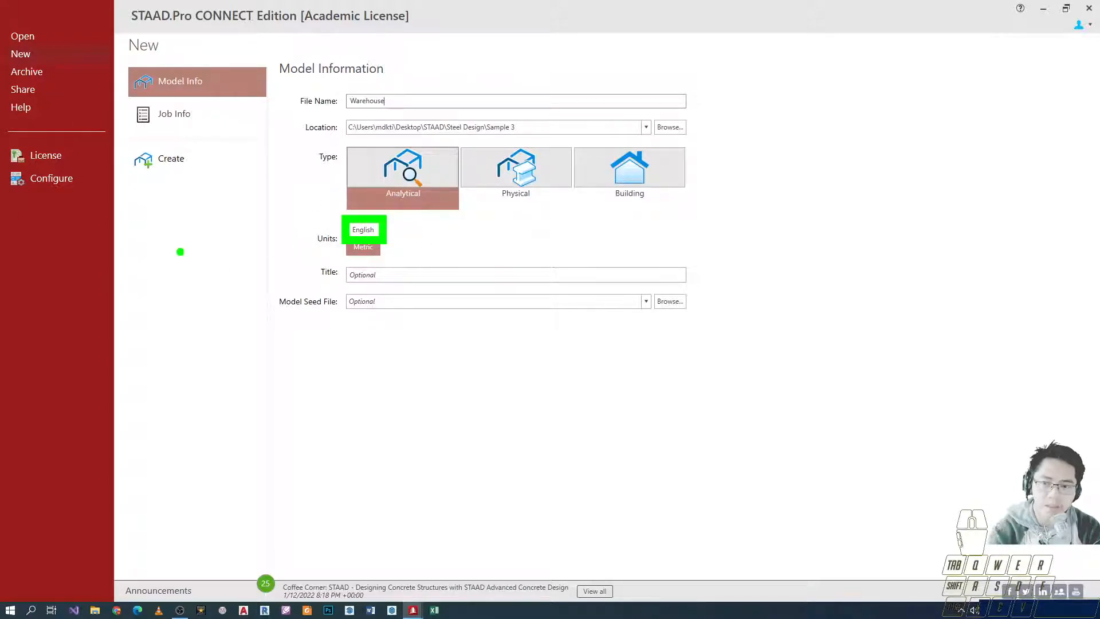
{"action": "key", "text": "Escape"}
Check the base unit in the application configuration and close it without changing anything
{"action": "left_click", "coordinate": [64, 181]}
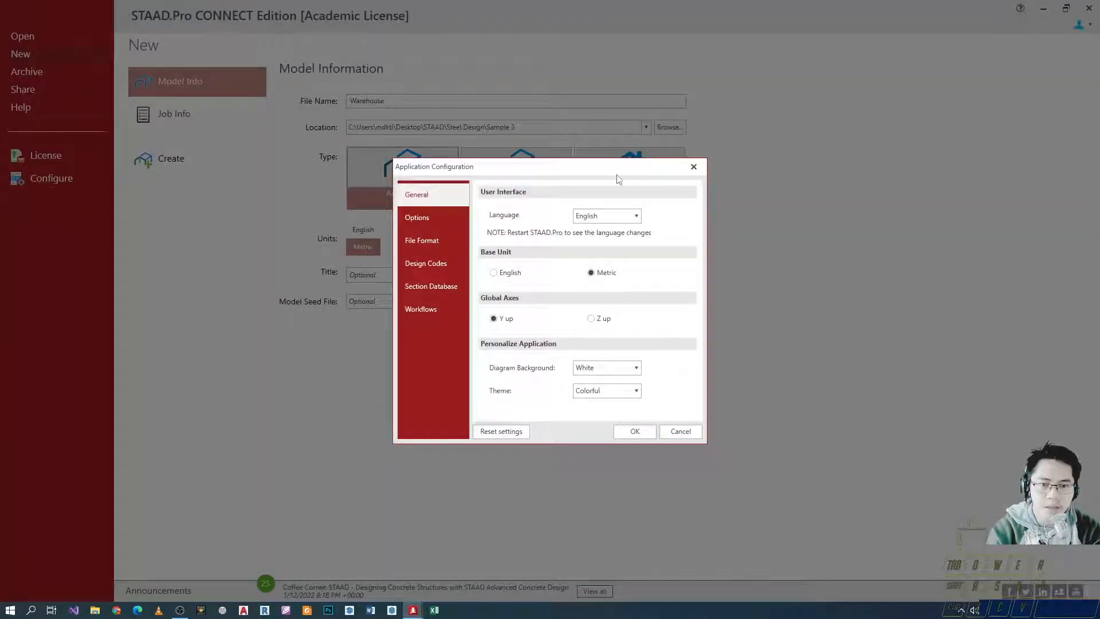
{"action": "left_click_drag", "start_coordinate": [619, 179], "coordinate": [584, 159]}
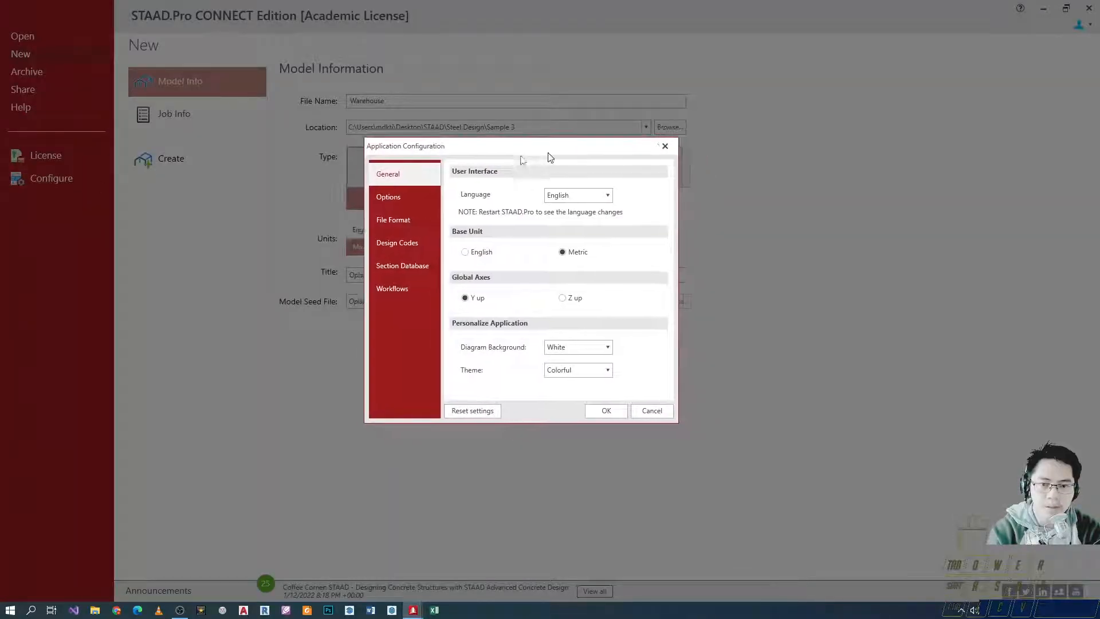
{"action": "mouse_move", "coordinate": [439, 221]}
{"action": "left_mouse_down"}
{"action": "mouse_move", "coordinate": [494, 247]}
{"action": "mouse_move", "coordinate": [594, 265]}
{"action": "left_mouse_up"}
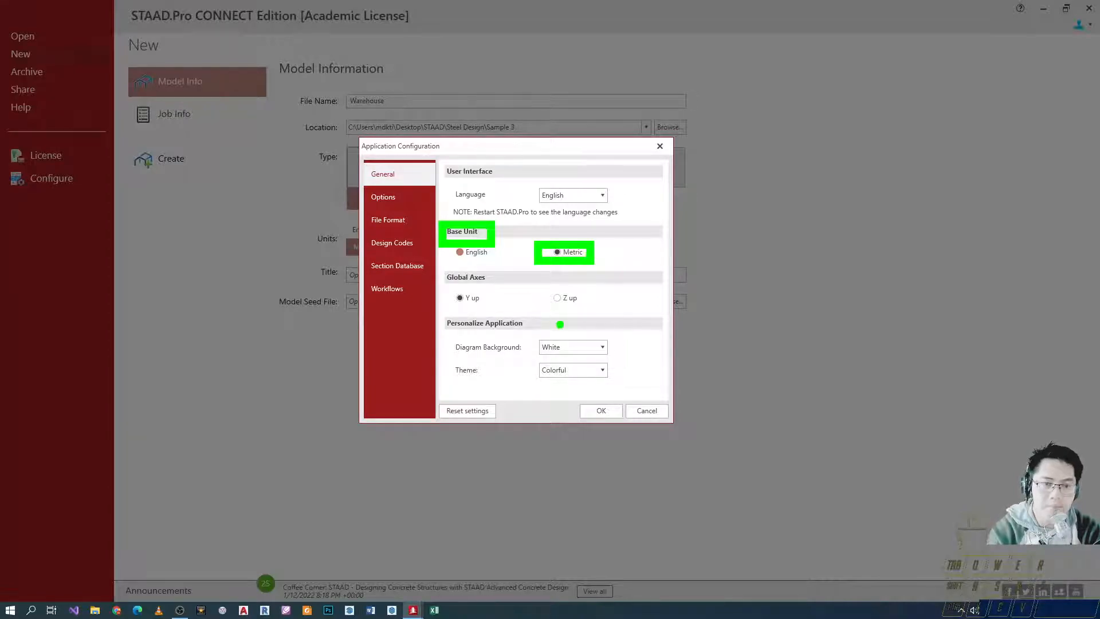
{"action": "key", "text": "Escape"}
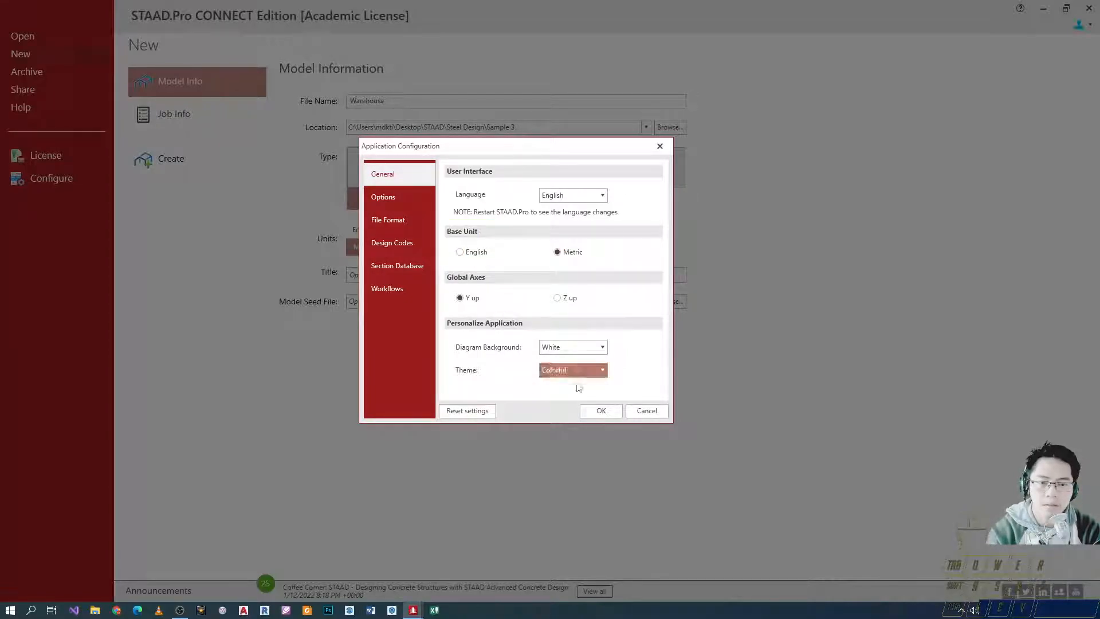
{"action": "left_click", "coordinate": [637, 412]}
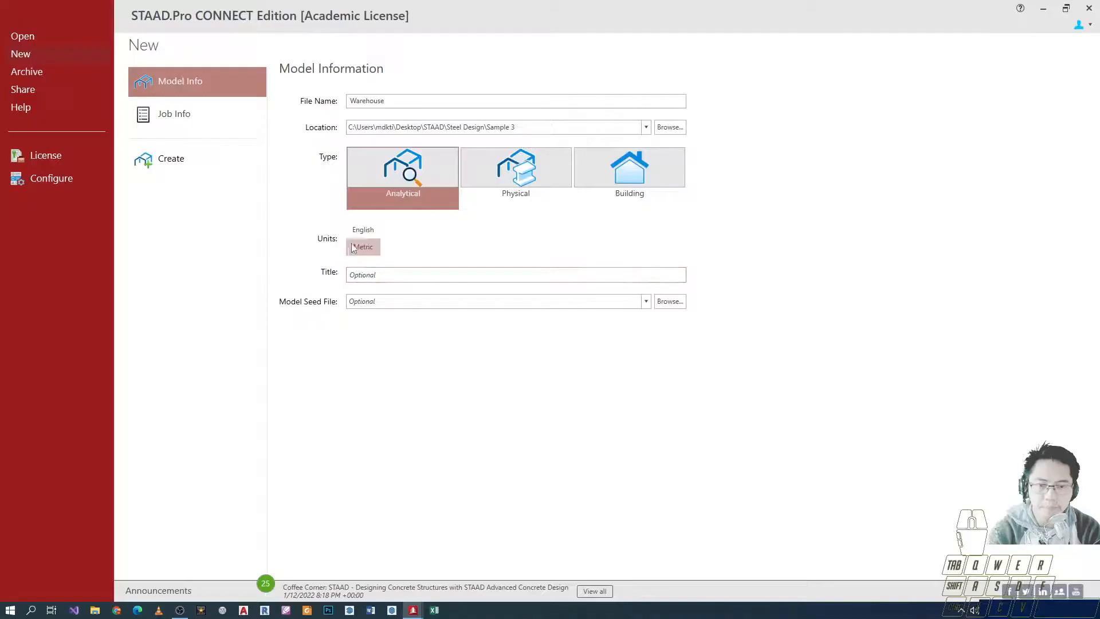
{"action": "mouse_move", "coordinate": [326, 215]}
{"action": "left_mouse_down"}
{"action": "mouse_move", "coordinate": [426, 269]}
{"action": "mouse_move", "coordinate": [421, 259]}
{"action": "left_mouse_up"}
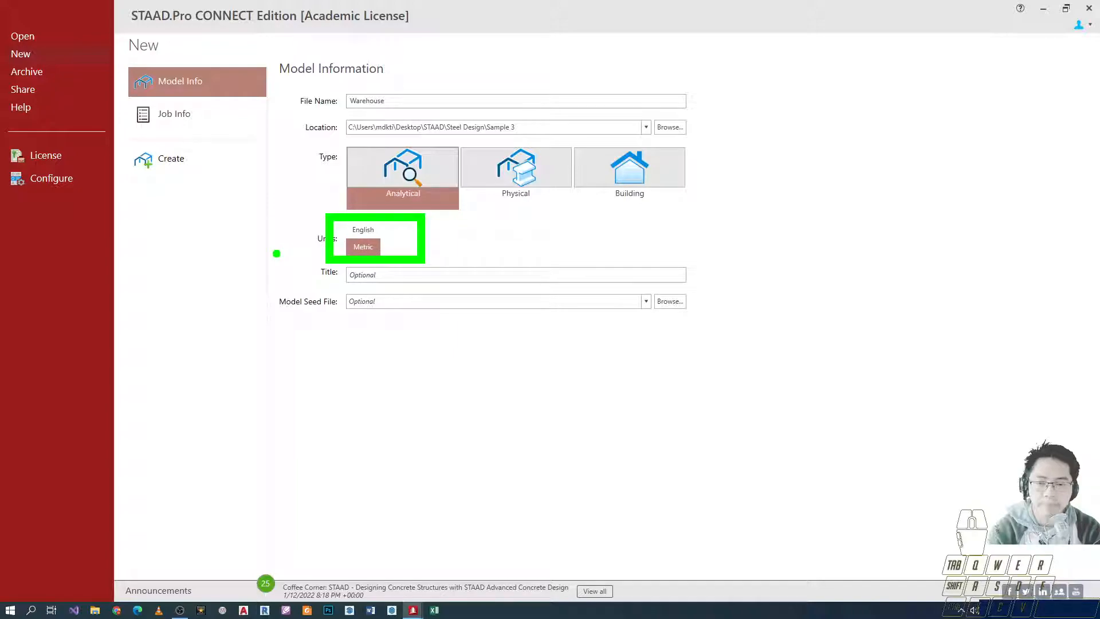
{"action": "key", "text": "Escape"}
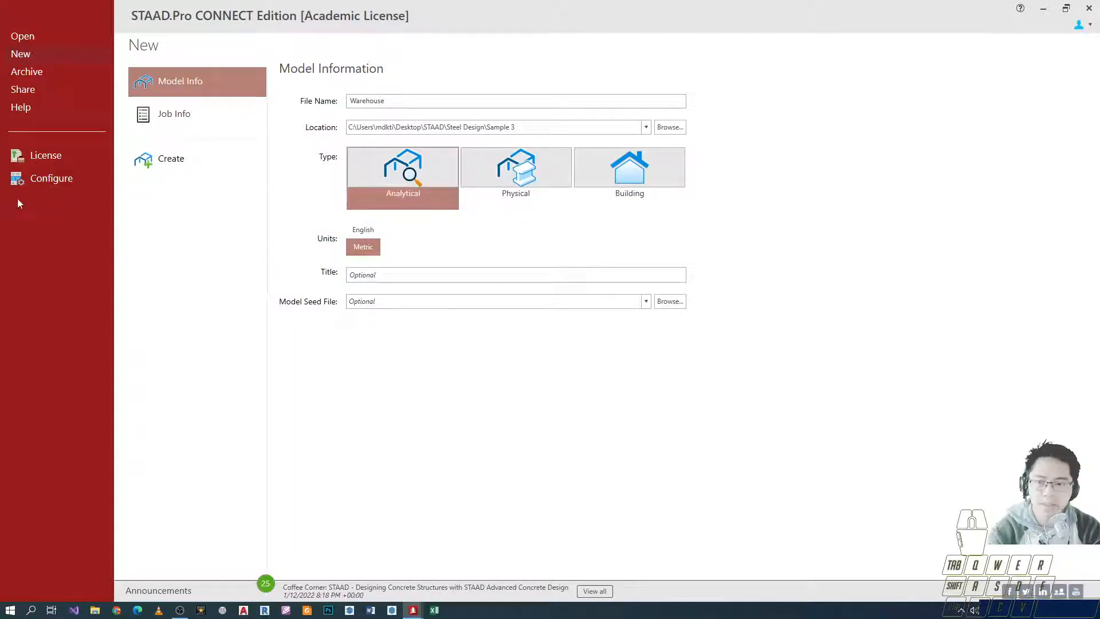
{"action": "key", "text": "ctrl+2"}
{"action": "left_click_drag", "start_coordinate": [322, 218], "coordinate": [407, 267], "text": "ctrl"}
{"action": "key", "text": "Escape"}
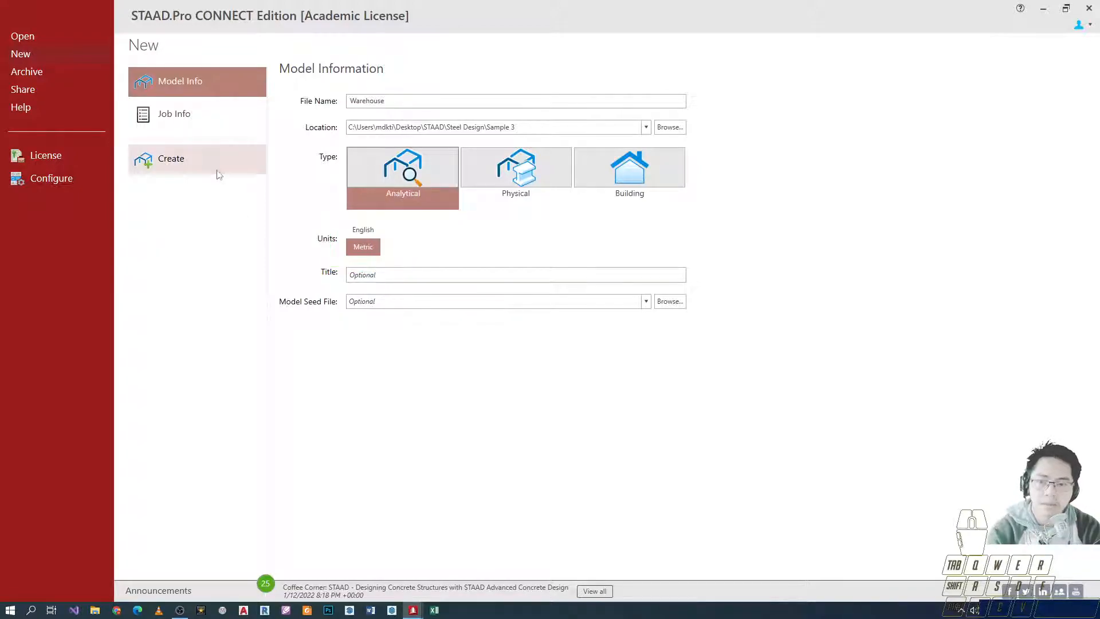
Create the Warehouse model with metric units, agreeing to create the missing Sample 3 folder
{"action": "left_click", "coordinate": [183, 165]}
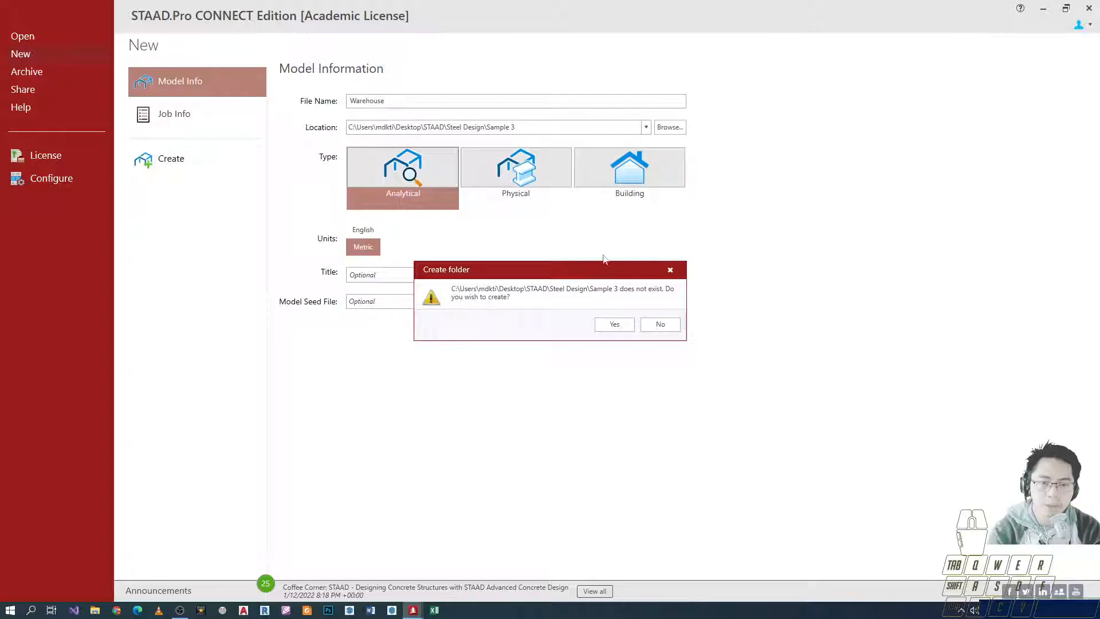
{"action": "left_click", "coordinate": [618, 324]}
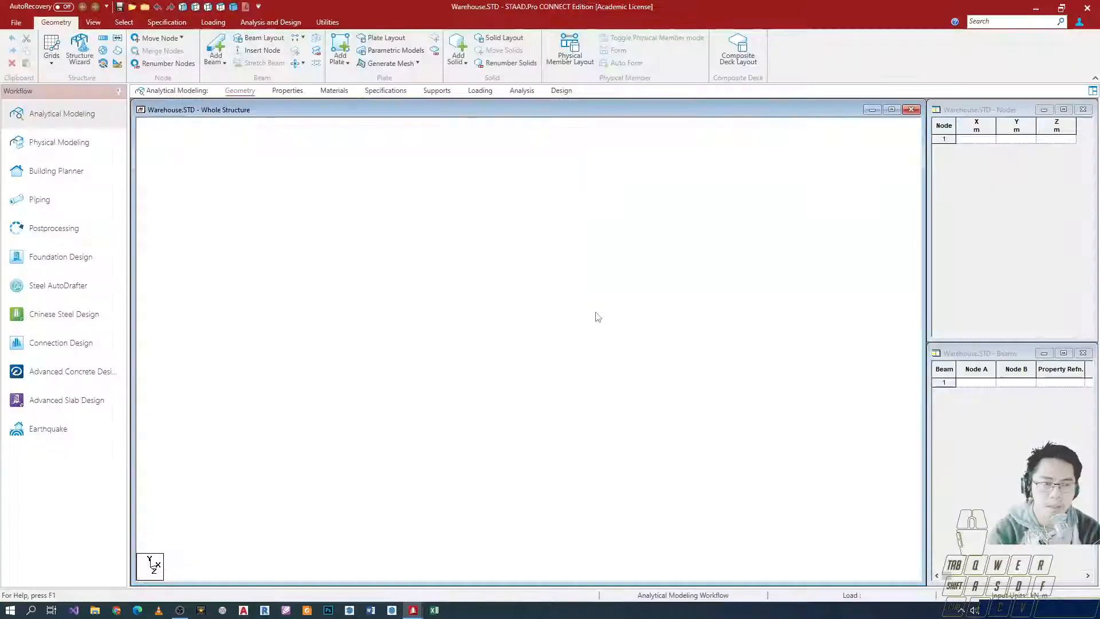
Arrange the Warehouse and Steel Structure program windows so both are reachable, with Steel Structure in front
{"action": "left_click_drag", "start_coordinate": [707, 6], "coordinate": [709, 209]}
{"action": "left_click_drag", "start_coordinate": [751, 77], "coordinate": [517, 26]}
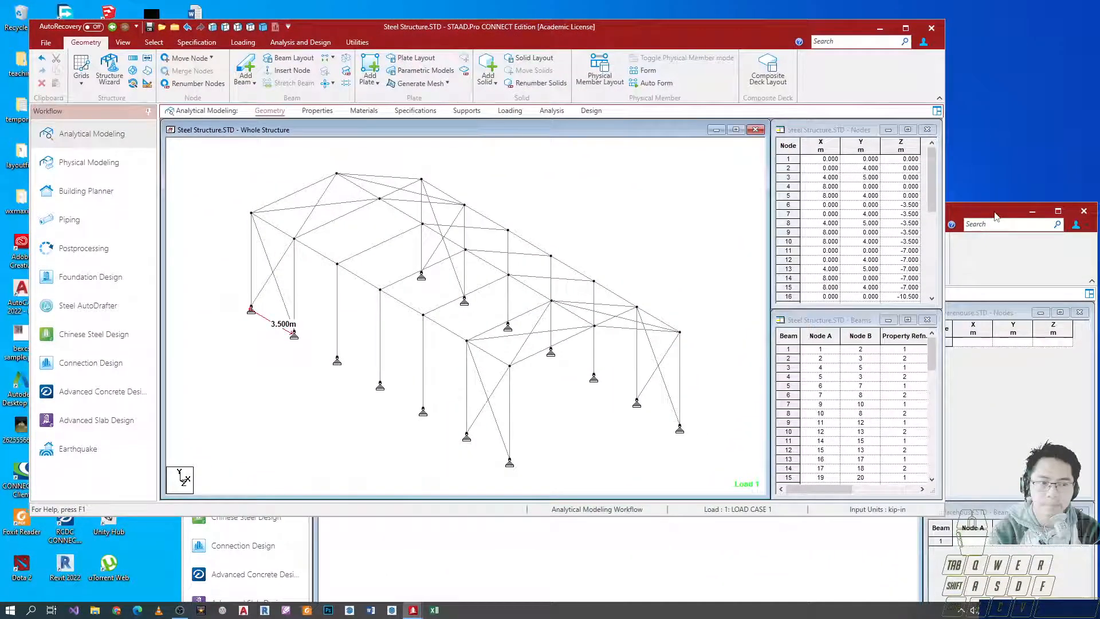
{"action": "left_click_drag", "start_coordinate": [995, 216], "coordinate": [998, 212]}
{"action": "left_click", "coordinate": [680, 24]}
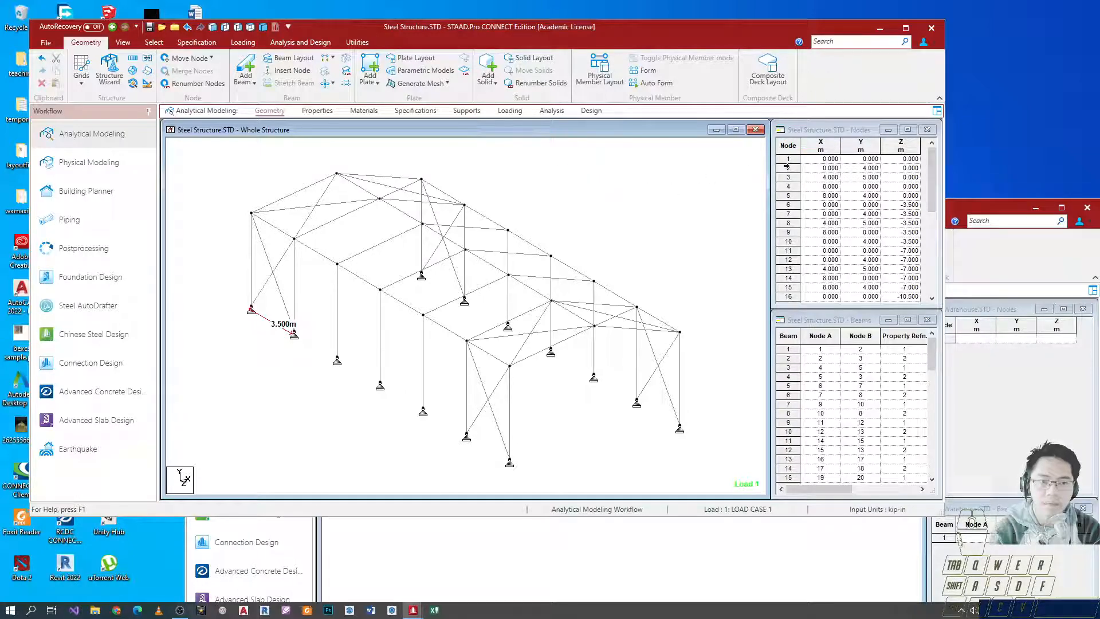
{"action": "left_click", "coordinate": [816, 134]}
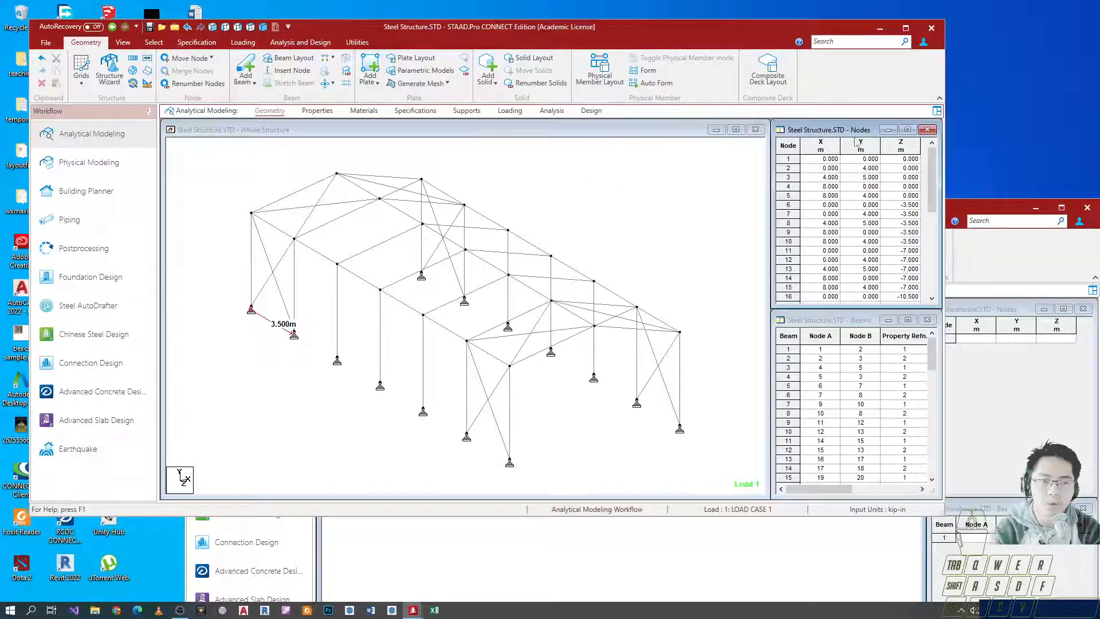
{"action": "left_click_drag", "start_coordinate": [851, 131], "coordinate": [845, 133]}
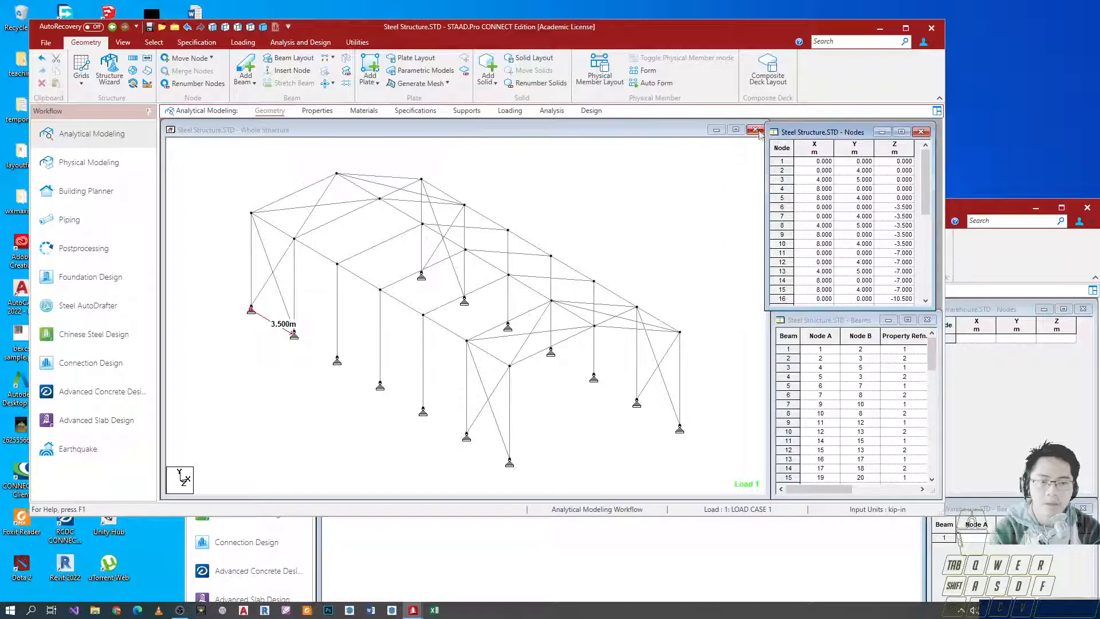
{"action": "left_click", "coordinate": [796, 133]}
{"action": "left_click_drag", "start_coordinate": [796, 133], "coordinate": [792, 133]}
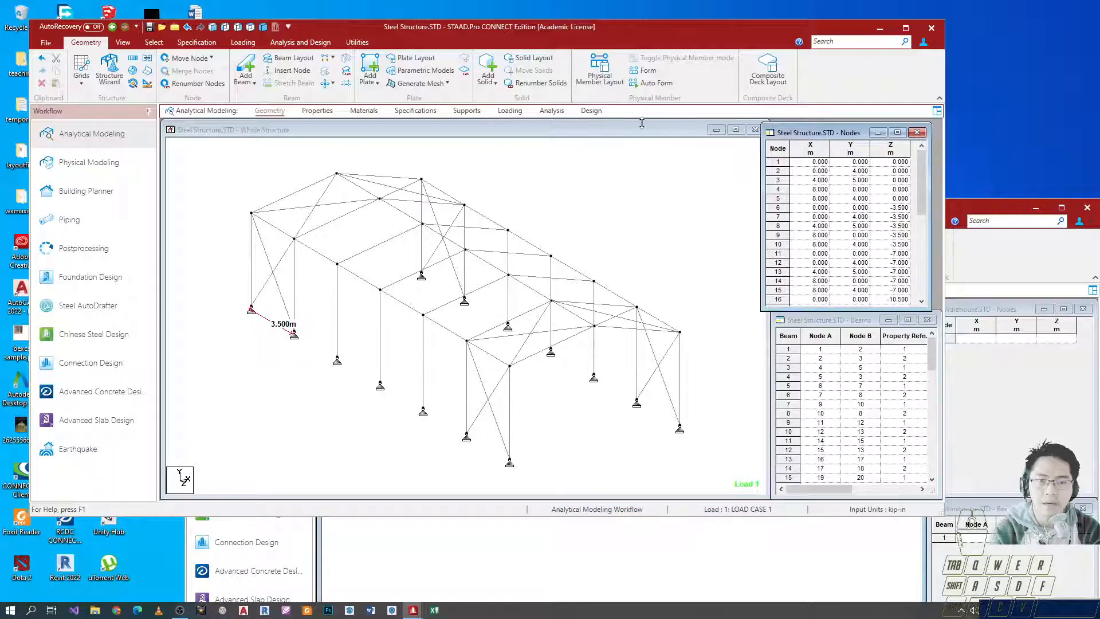
Copy all members of the Steel Structure model and paste them into the Warehouse model with 0 m offsets in X, Y and Z
{"action": "left_click", "coordinate": [642, 130]}
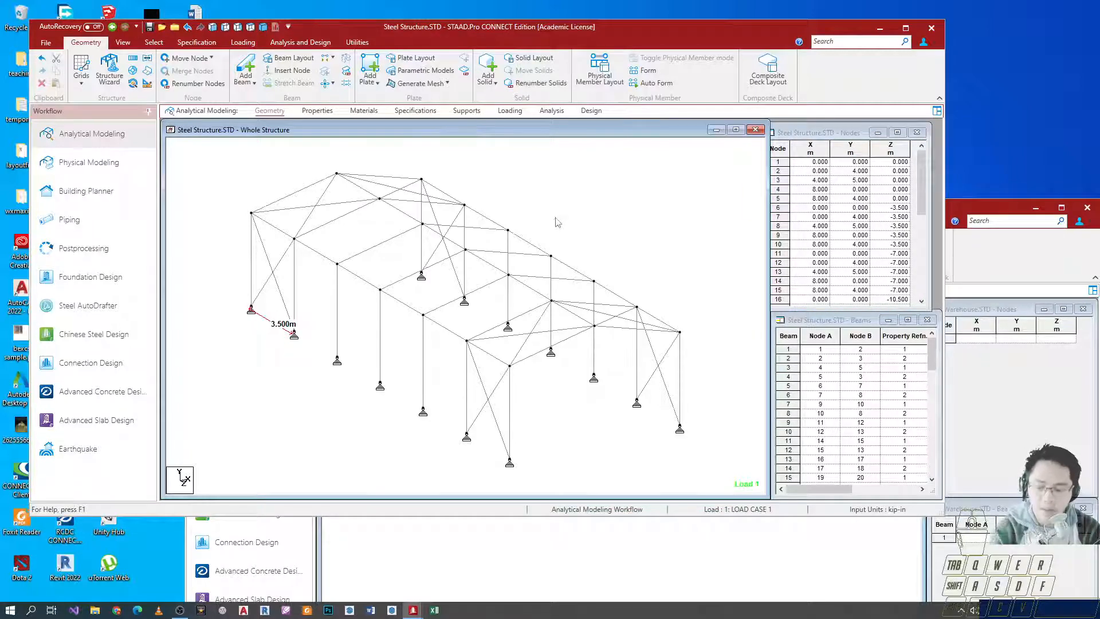
{"action": "key", "text": "ctrl+a"}
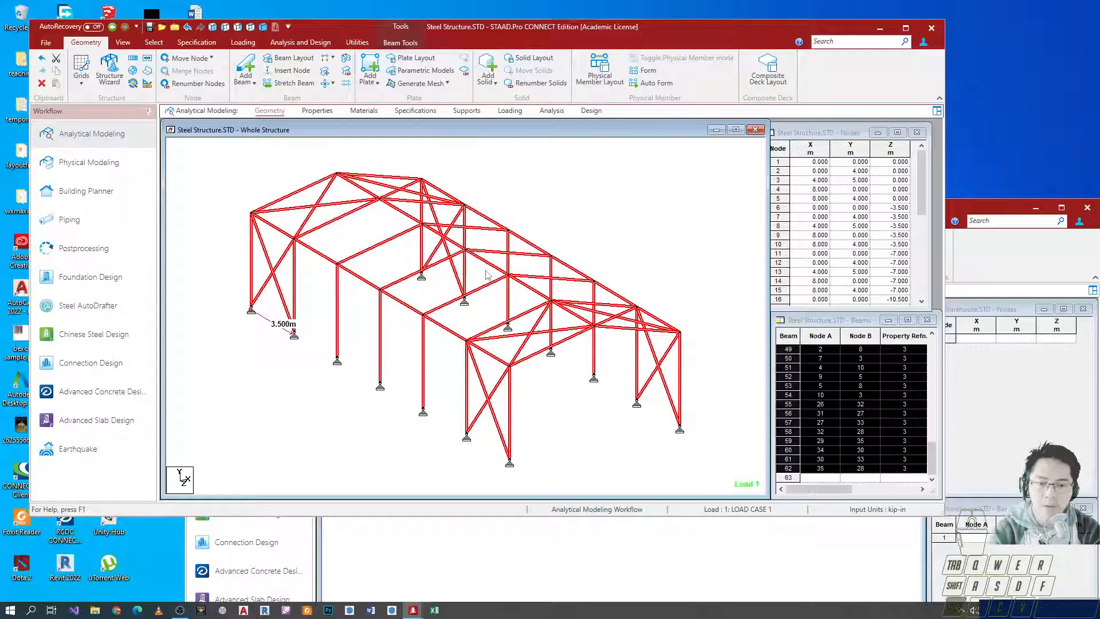
{"action": "left_click", "coordinate": [990, 210]}
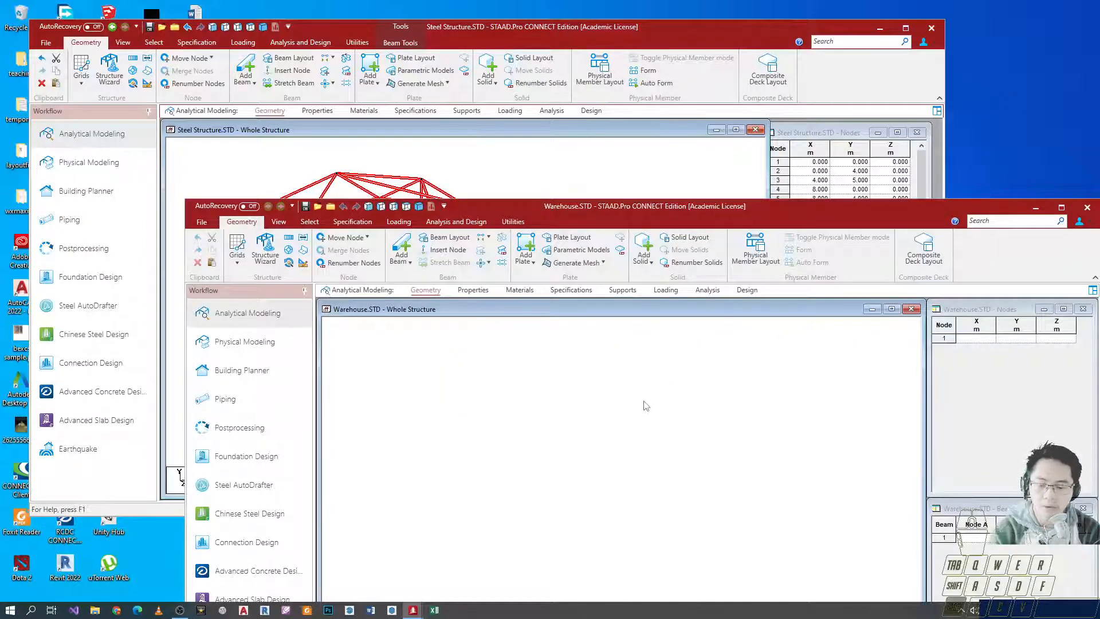
{"action": "key", "text": "ctrl+v"}
{"action": "left_click_drag", "start_coordinate": [731, 418], "coordinate": [653, 252]}
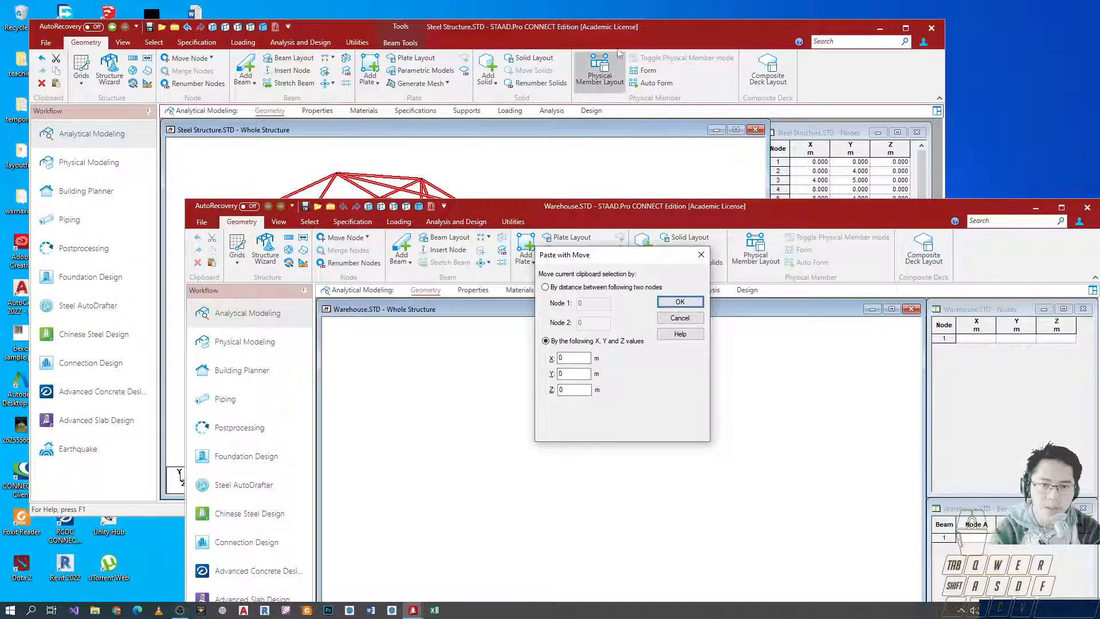
{"action": "left_click", "coordinate": [690, 301]}
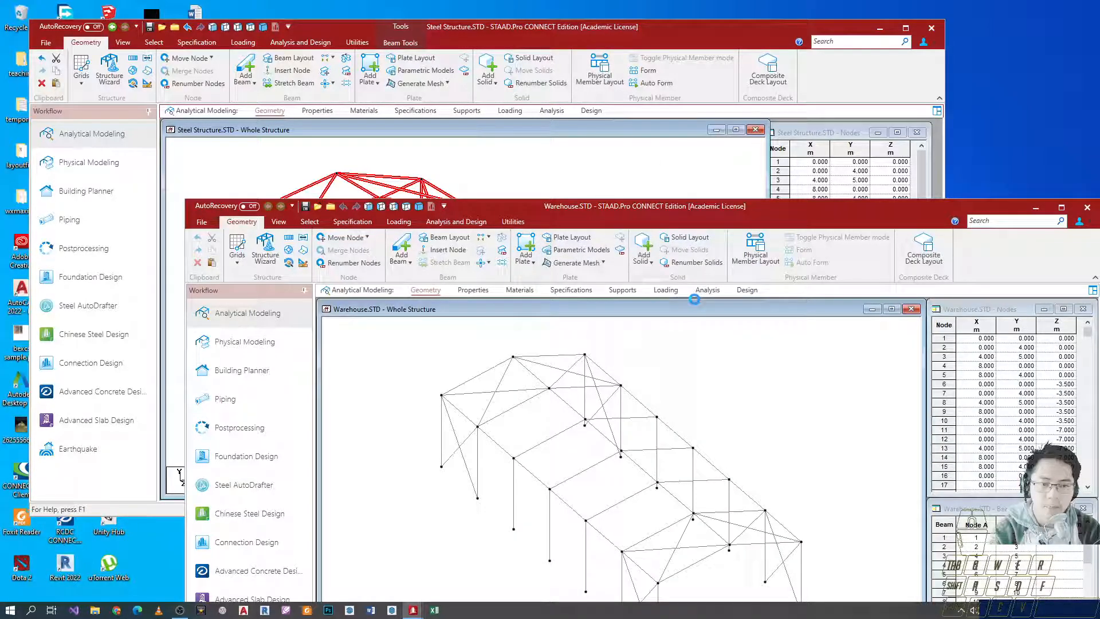
Uncover the whole Warehouse window and select all of the pasted structure's members
{"action": "left_click_drag", "start_coordinate": [784, 208], "coordinate": [716, 91]}
{"action": "left_click_drag", "start_coordinate": [321, 222], "coordinate": [811, 557]}
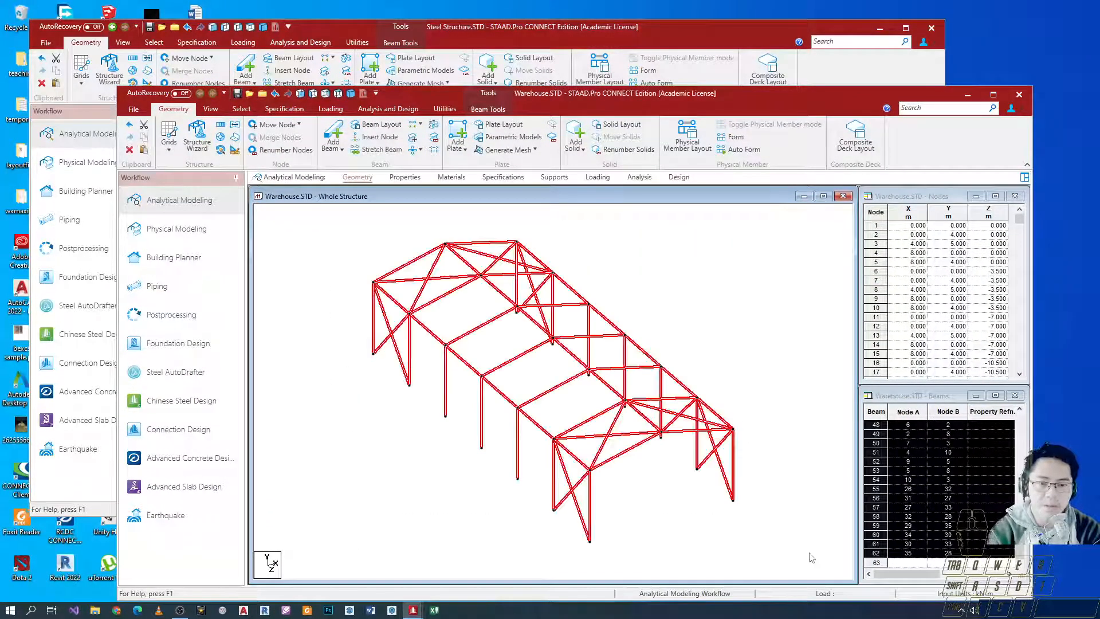
{"action": "key", "text": "Up"}
{"action": "key", "text": "Up"}
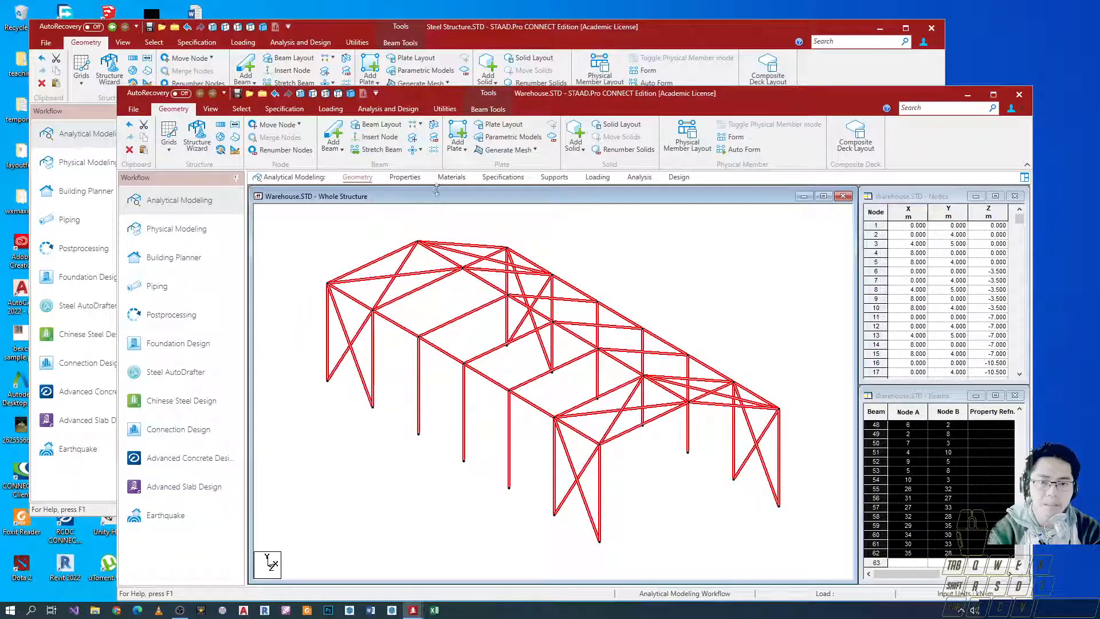
Check the Warehouse model's section properties and member specifications for anything transferred along with the geometry
{"action": "left_click", "coordinate": [450, 179]}
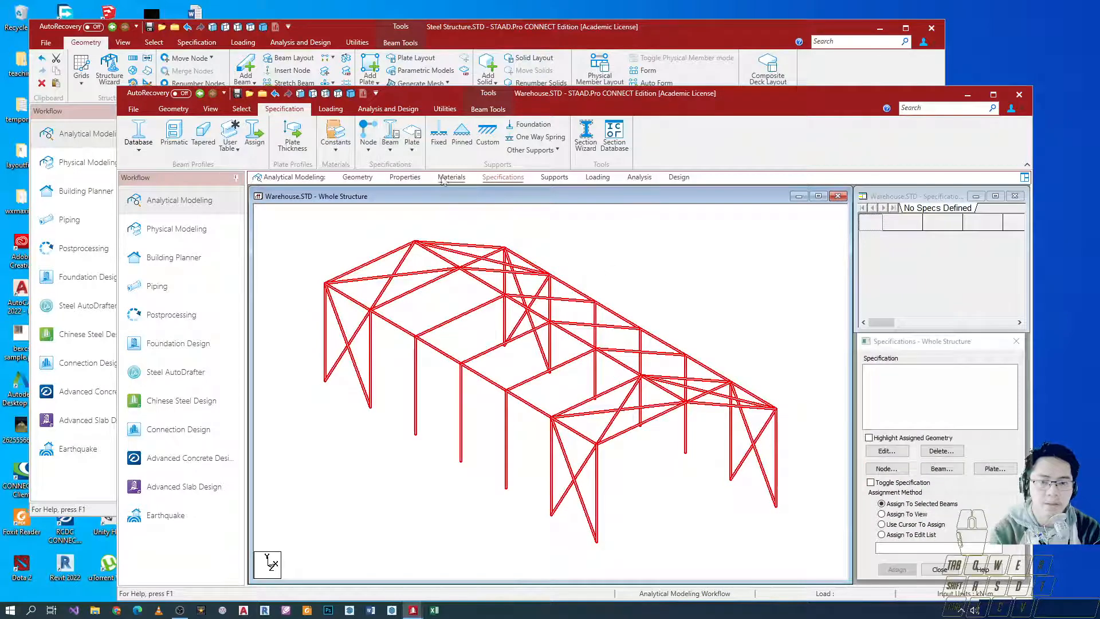
{"action": "left_click", "coordinate": [408, 179]}
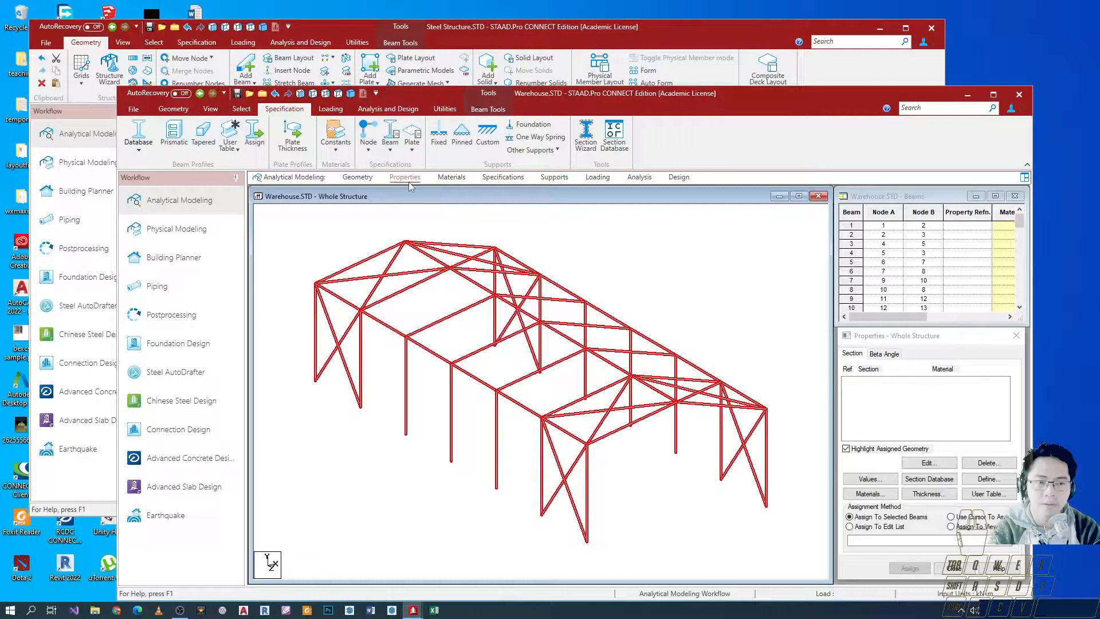
{"action": "left_click", "coordinate": [499, 177]}
{"action": "left_click", "coordinate": [393, 179]}
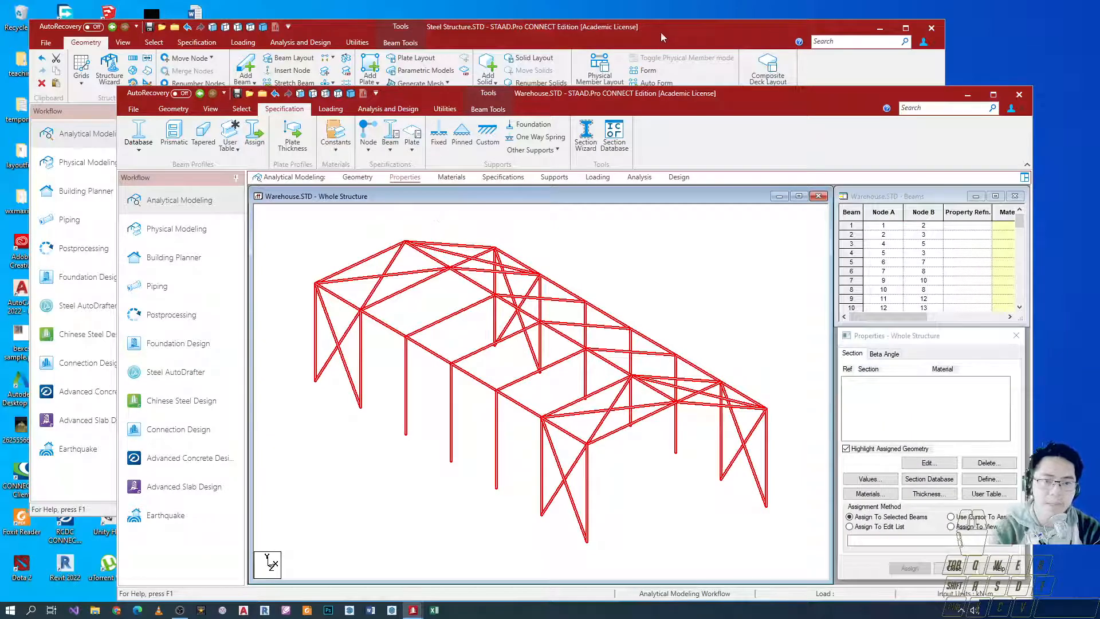
Switch to the Steel Structure model and inspect which members use the W27X194, W21X132 and HSST6X3X0.5 sections
{"action": "left_click", "coordinate": [665, 27]}
{"action": "scroll", "coordinate": [417, 326], "scroll_direction": "down", "scroll_amount": 1}
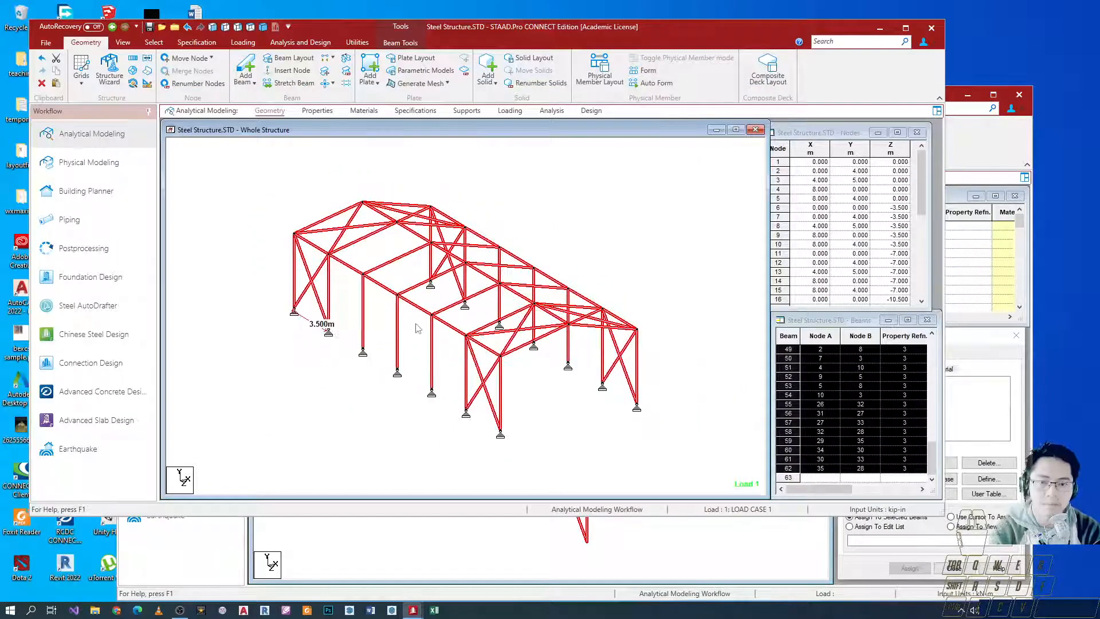
{"action": "left_click", "coordinate": [321, 429]}
{"action": "scroll", "coordinate": [329, 275], "scroll_direction": "up", "scroll_amount": 1}
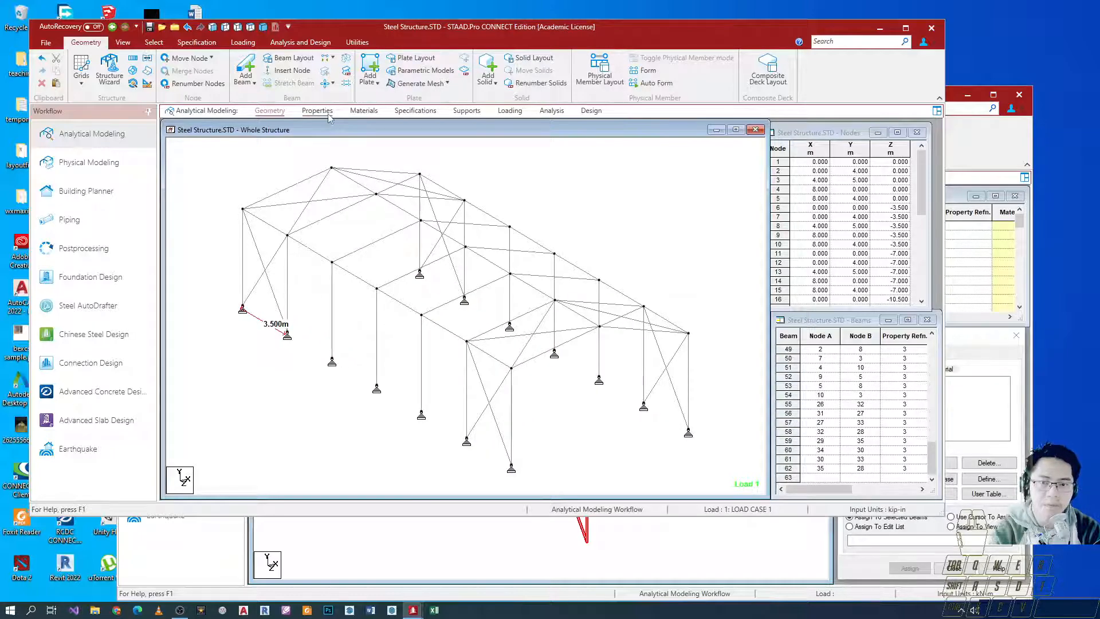
{"action": "left_click", "coordinate": [318, 111]}
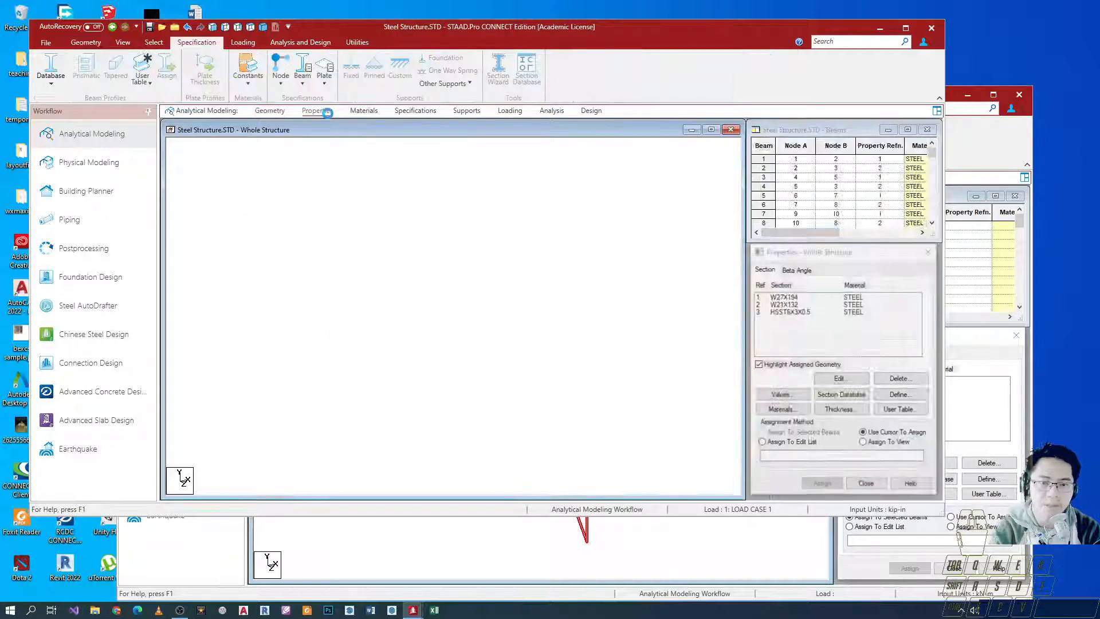
{"action": "left_click", "coordinate": [783, 296]}
{"action": "left_click", "coordinate": [783, 304]}
{"action": "left_click", "coordinate": [782, 311]}
Bring the Warehouse model back to the front and open its command file in the editor
{"action": "left_click", "coordinate": [673, 556]}
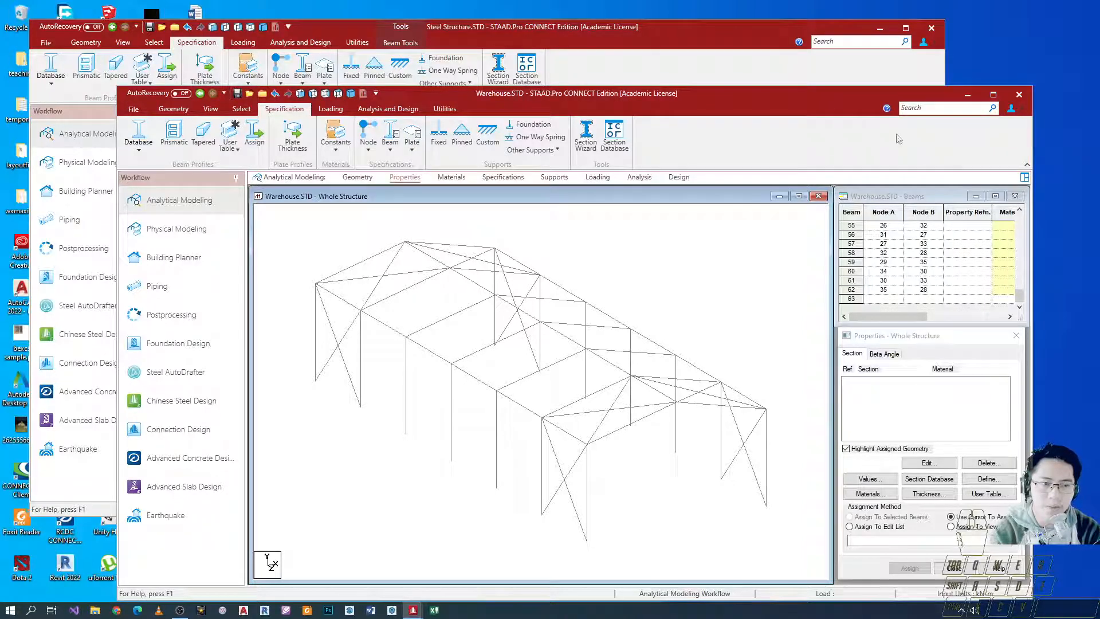
{"action": "mouse_move", "coordinate": [820, 93]}
{"action": "left_mouse_down"}
{"action": "mouse_move", "coordinate": [847, 33]}
{"action": "mouse_move", "coordinate": [824, 90]}
{"action": "left_mouse_up"}
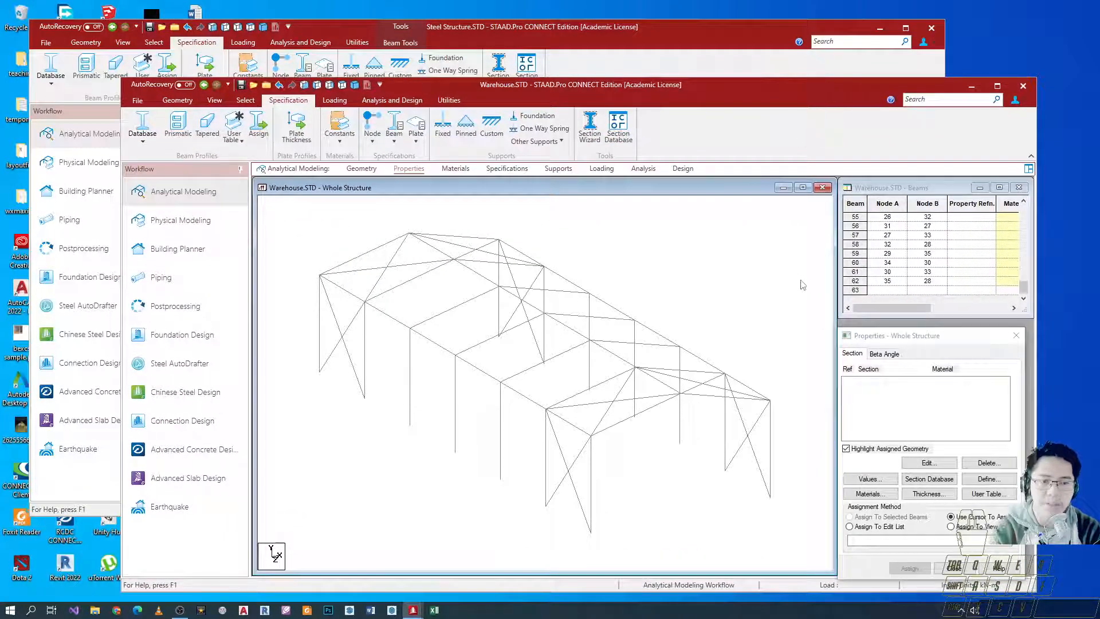
{"action": "left_click_drag", "start_coordinate": [891, 339], "coordinate": [896, 332]}
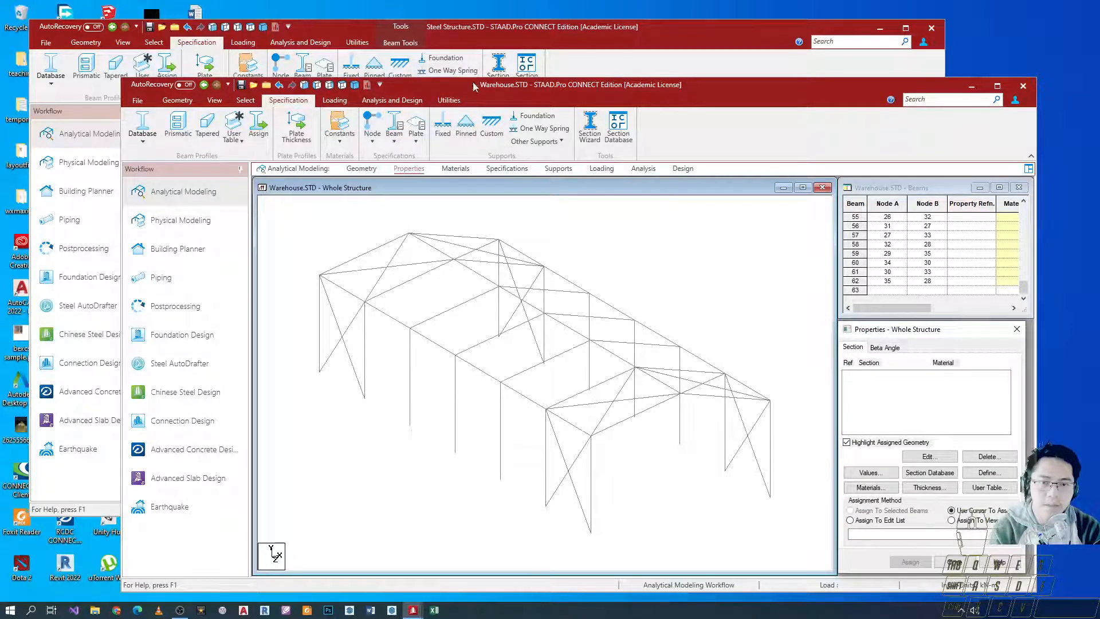
{"action": "left_click_drag", "start_coordinate": [473, 86], "coordinate": [484, 96]}
{"action": "left_click", "coordinate": [459, 110]}
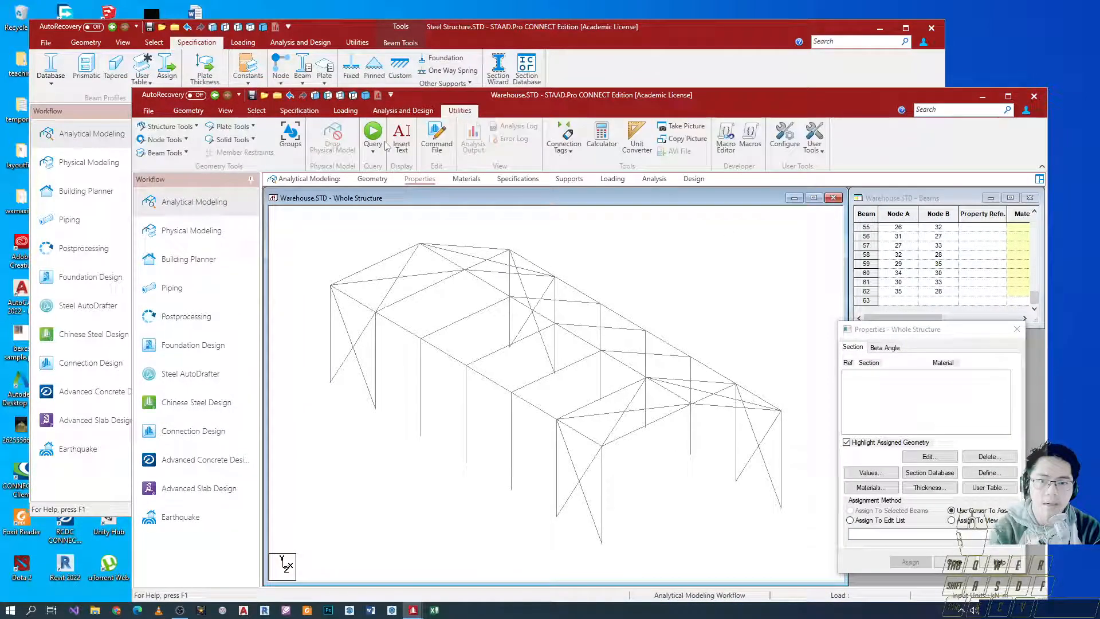
{"action": "left_click", "coordinate": [434, 144]}
{"action": "left_click", "coordinate": [586, 406]}
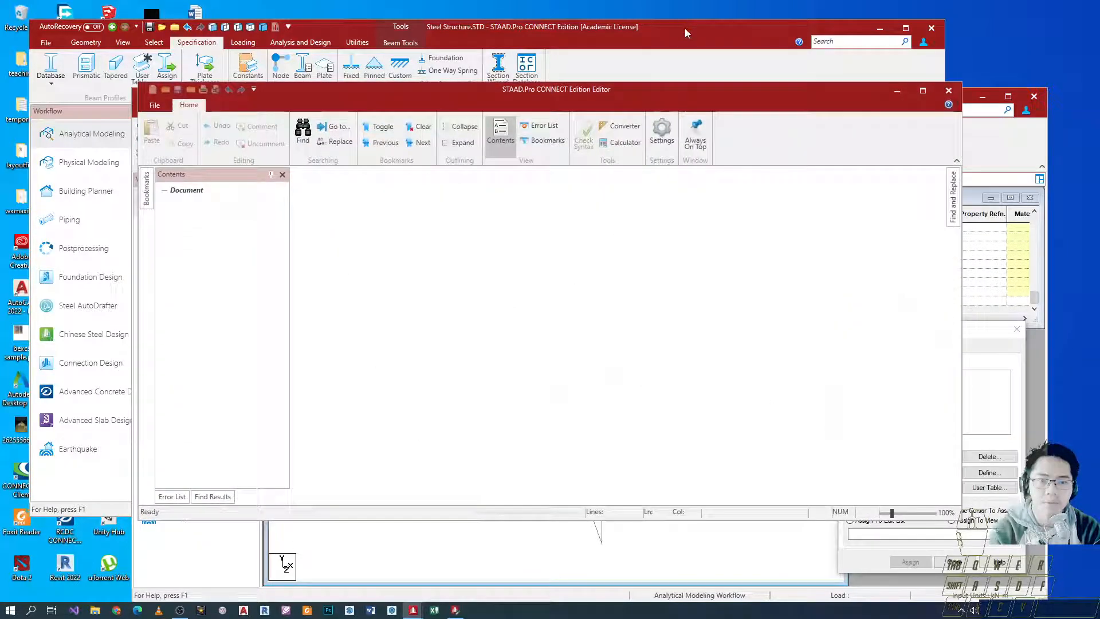
Switch to the Steel Structure model, open its command file in the editor and skim through it
{"action": "left_click", "coordinate": [687, 33]}
{"action": "left_click", "coordinate": [400, 42]}
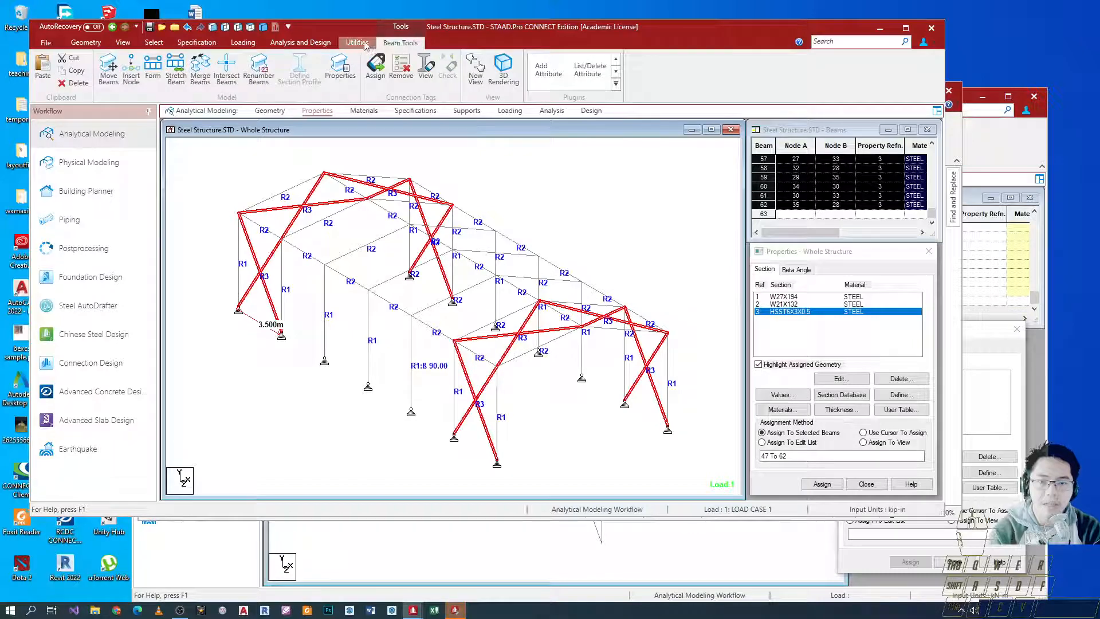
{"action": "left_click", "coordinate": [364, 44]}
{"action": "left_click", "coordinate": [335, 71]}
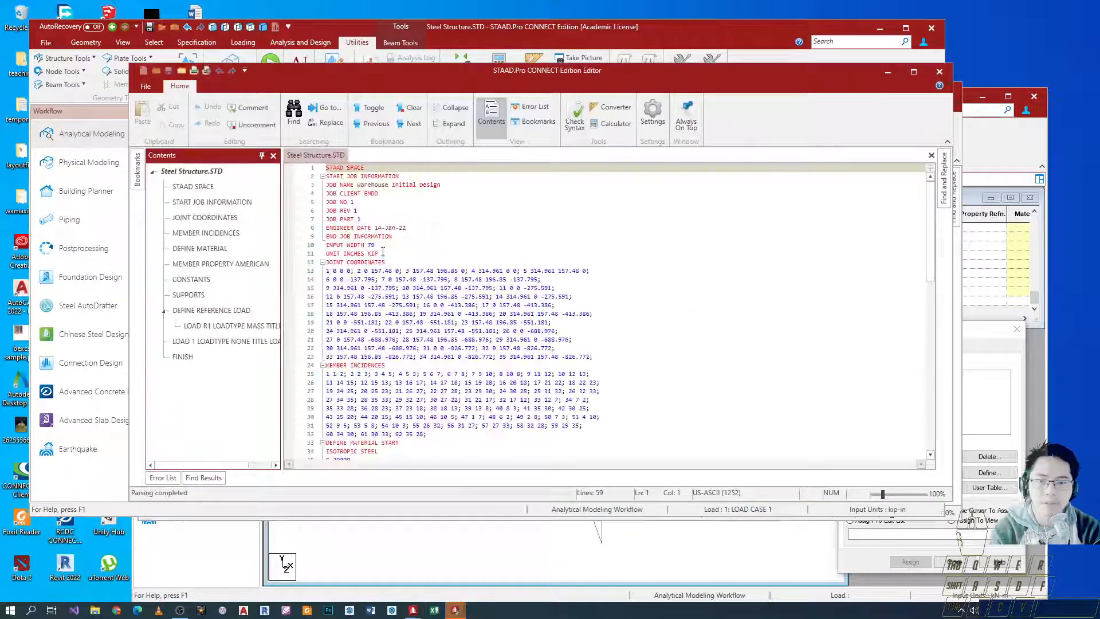
{"action": "scroll", "coordinate": [384, 276], "scroll_direction": "down", "scroll_amount": 5}
{"action": "scroll", "coordinate": [384, 276], "scroll_direction": "up", "scroll_amount": 5}
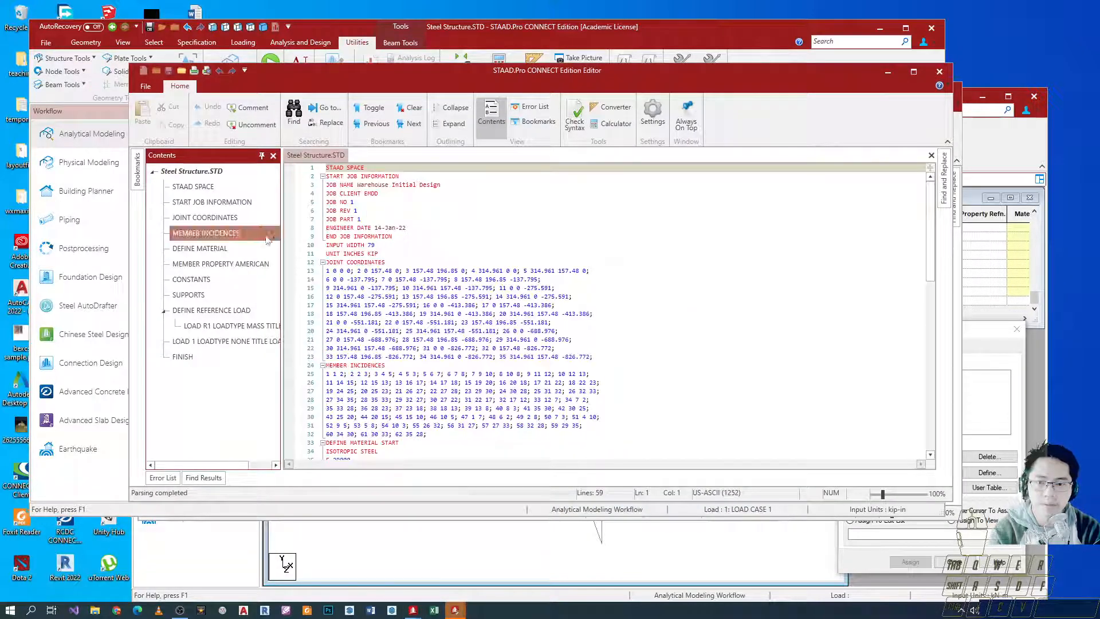
Collapse all command blocks in the Steel Structure command file, from the job information down to load case 1
{"action": "left_click", "coordinate": [323, 176]}
{"action": "left_click", "coordinate": [322, 201]}
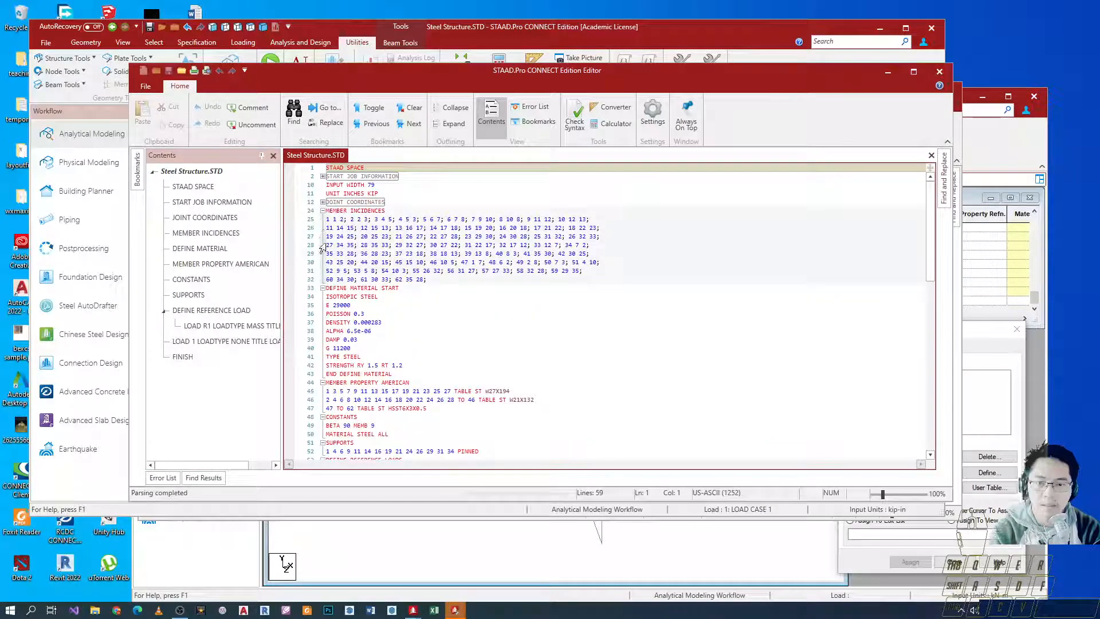
{"action": "left_click", "coordinate": [322, 211]}
{"action": "left_click", "coordinate": [322, 219]}
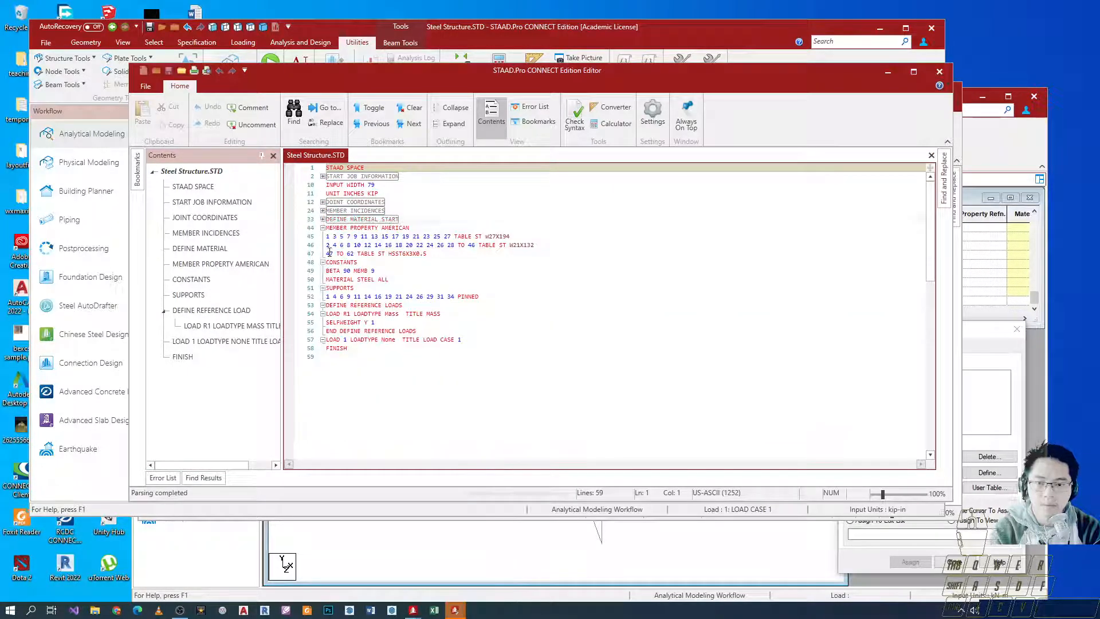
{"action": "left_click", "coordinate": [322, 228]}
{"action": "left_click", "coordinate": [322, 236]}
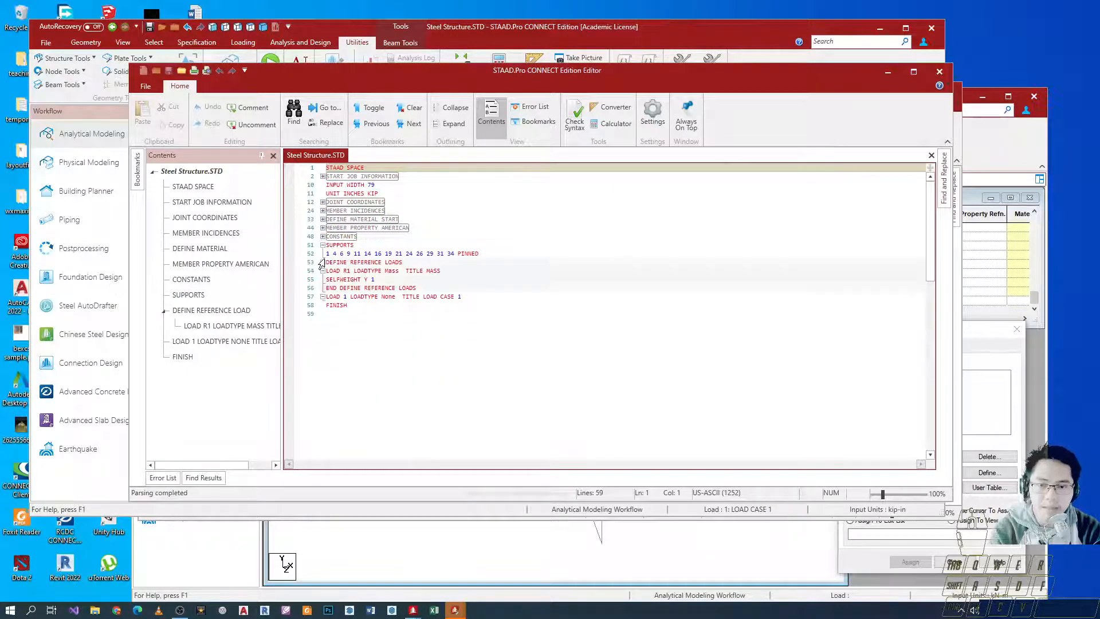
{"action": "left_click", "coordinate": [322, 244]}
{"action": "left_click", "coordinate": [322, 253]}
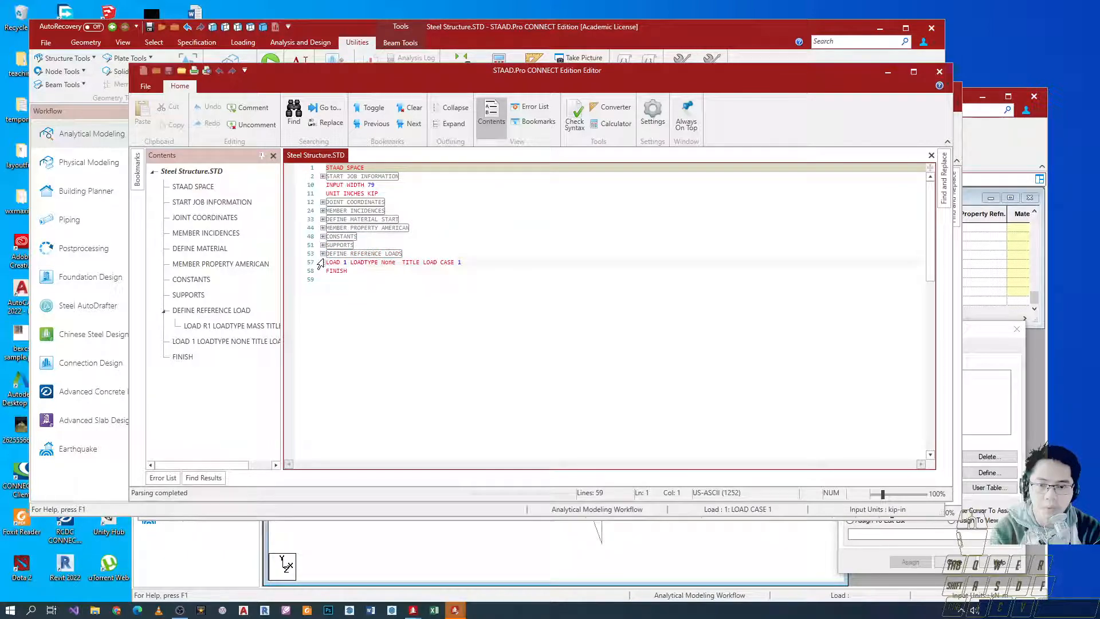
{"action": "left_click", "coordinate": [322, 262]}
Switch to the Warehouse command file and collapse its joint coordinates and member incidences blocks
{"action": "key", "text": "alt+Tab"}
{"action": "key", "text": "alt+Tab"}
{"action": "key", "text": "alt+Tab"}
{"action": "left_click", "coordinate": [854, 315]}
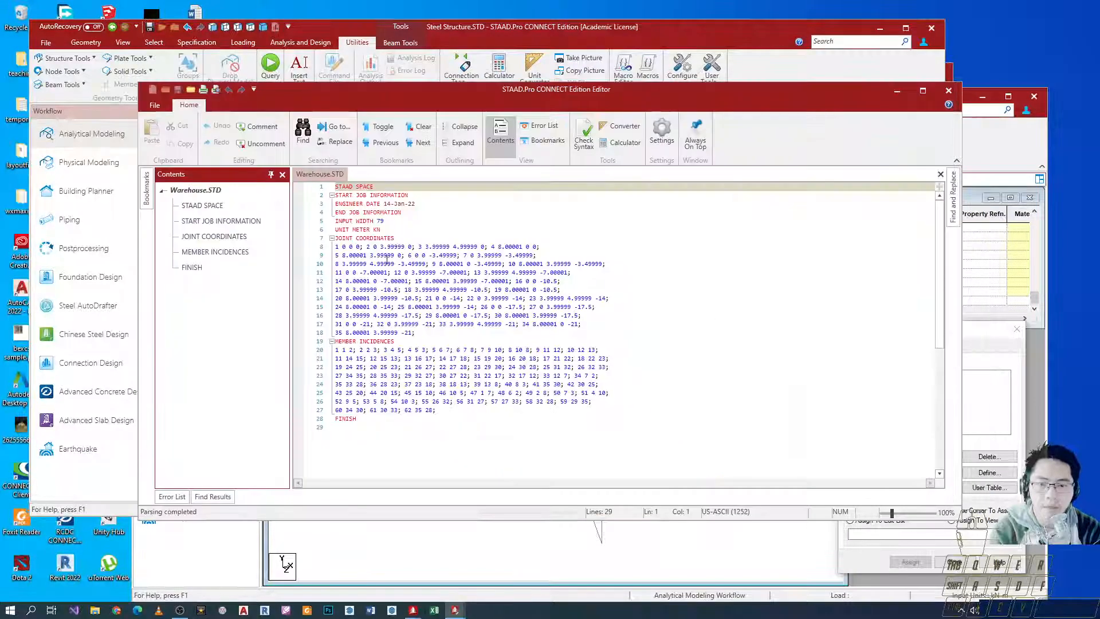
{"action": "left_click", "coordinate": [331, 238]}
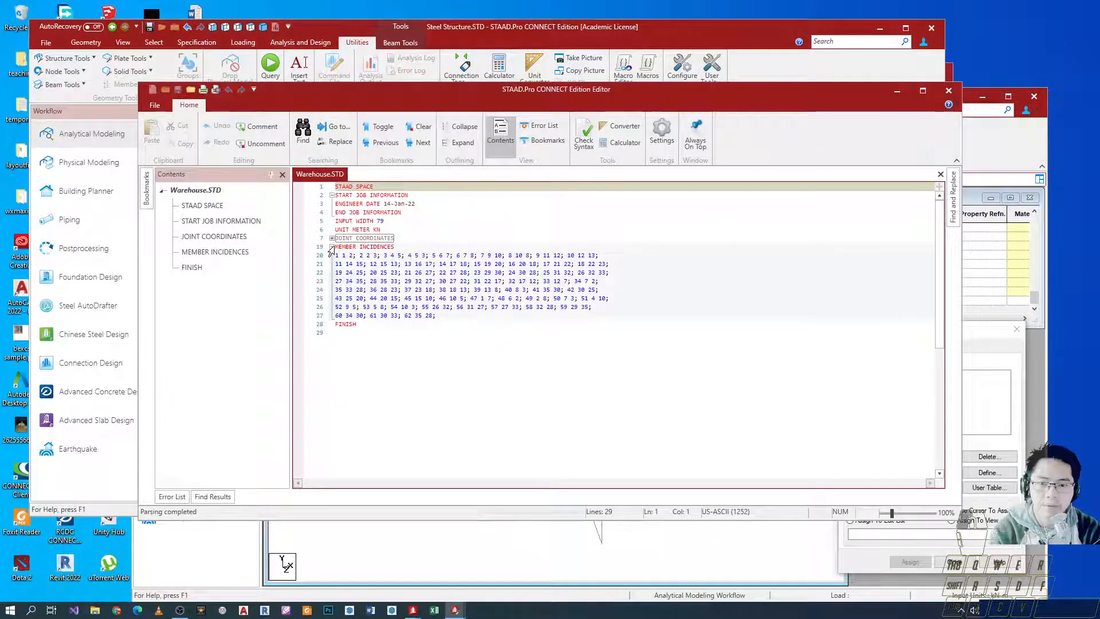
{"action": "left_click", "coordinate": [331, 246]}
{"action": "left_click", "coordinate": [429, 251]}
Arrange the two command file editors side by side, with Steel Structure in one half of the screen and Warehouse in the other
{"action": "left_click_drag", "start_coordinate": [553, 100], "coordinate": [816, 175]}
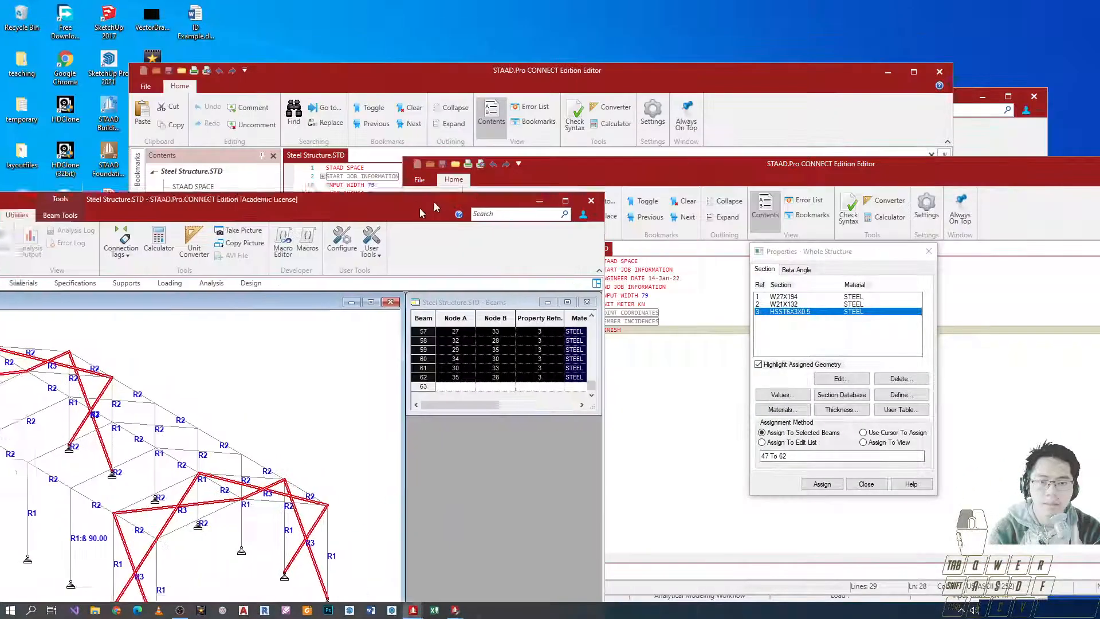
{"action": "left_click_drag", "start_coordinate": [428, 188], "coordinate": [366, 255]}
{"action": "left_click_drag", "start_coordinate": [739, 172], "coordinate": [1099, 126]}
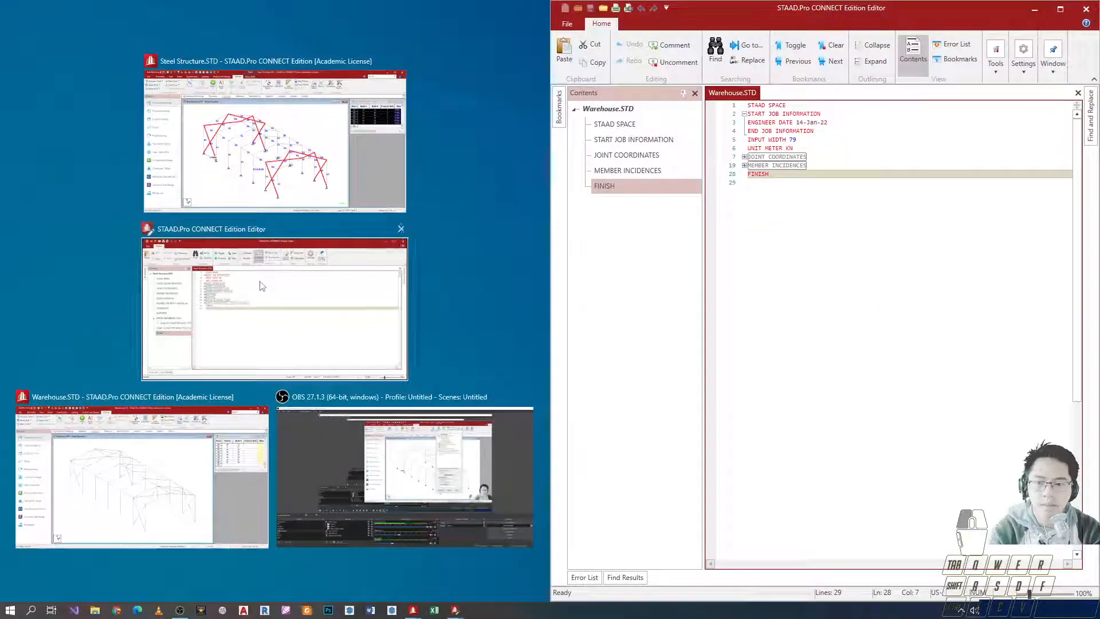
{"action": "left_click", "coordinate": [315, 346]}
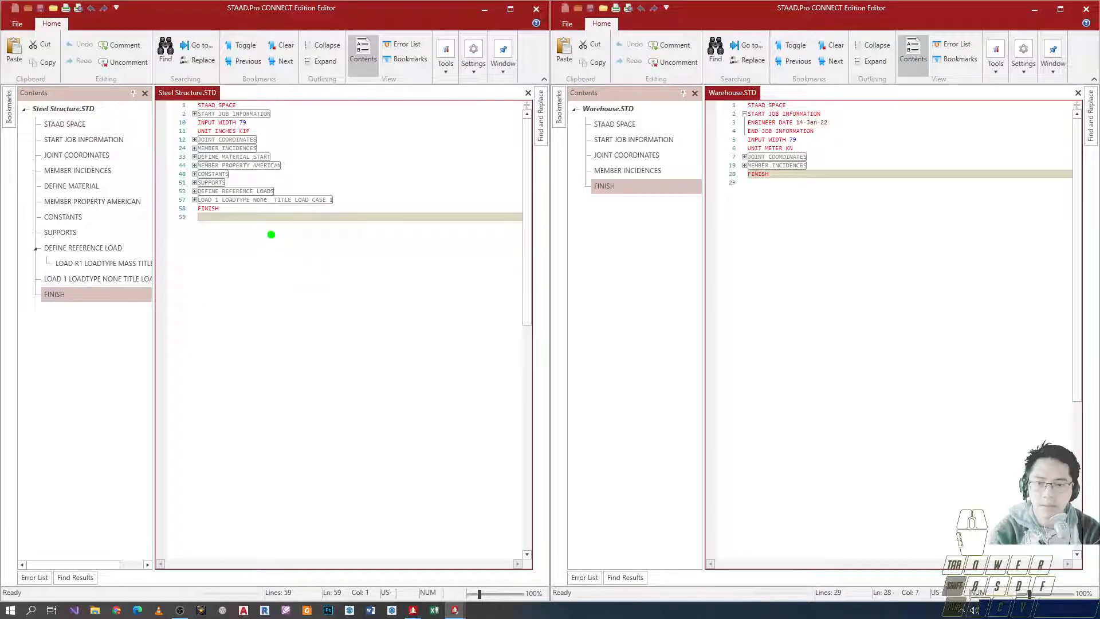
{"action": "left_click_drag", "start_coordinate": [271, 234], "coordinate": [271, 342], "text": "ctrl+shift"}
{"action": "mouse_move", "coordinate": [801, 189]}
{"action": "left_mouse_down", "text": "ctrl+shift"}
{"action": "mouse_move", "coordinate": [810, 315]}
{"action": "mouse_move", "coordinate": [801, 319]}
{"action": "left_mouse_up", "text": "ctrl+shift"}
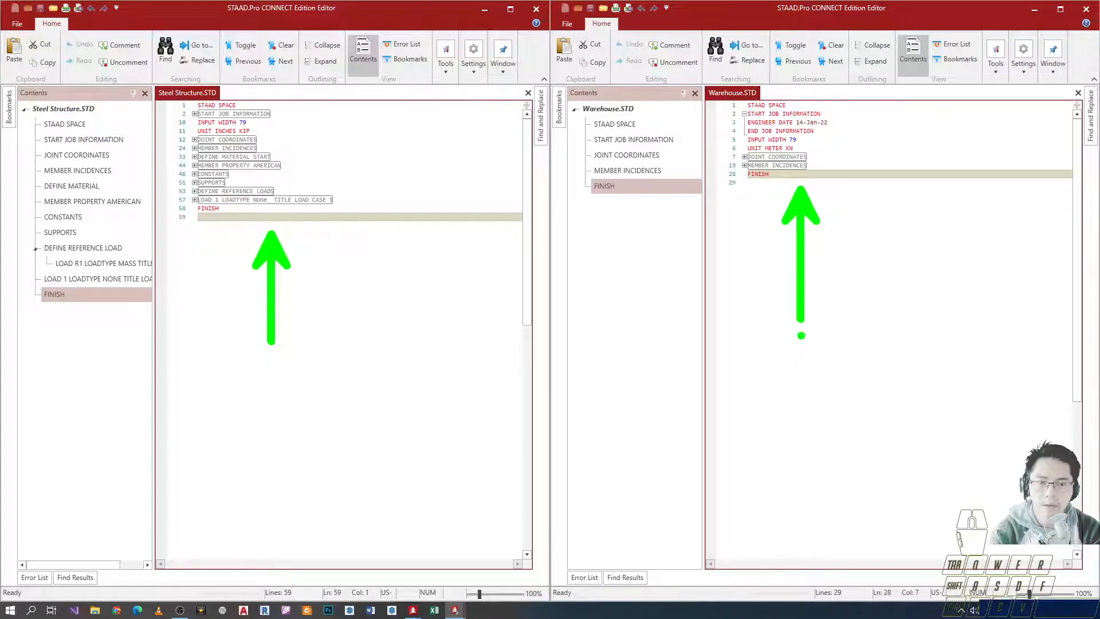
Examine the material definition, member property, constants and reference load blocks of the Steel Structure command file, collapsing each again
{"action": "left_click", "coordinate": [228, 175]}
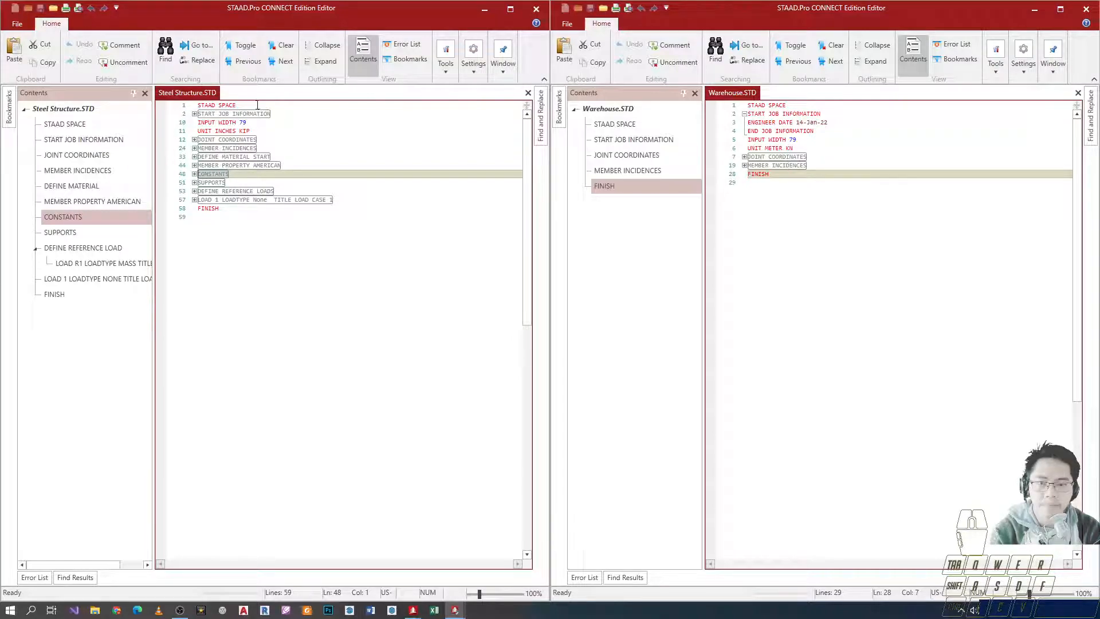
{"action": "left_click", "coordinate": [194, 156]}
{"action": "left_click", "coordinate": [194, 156]}
{"action": "left_click", "coordinate": [194, 165]}
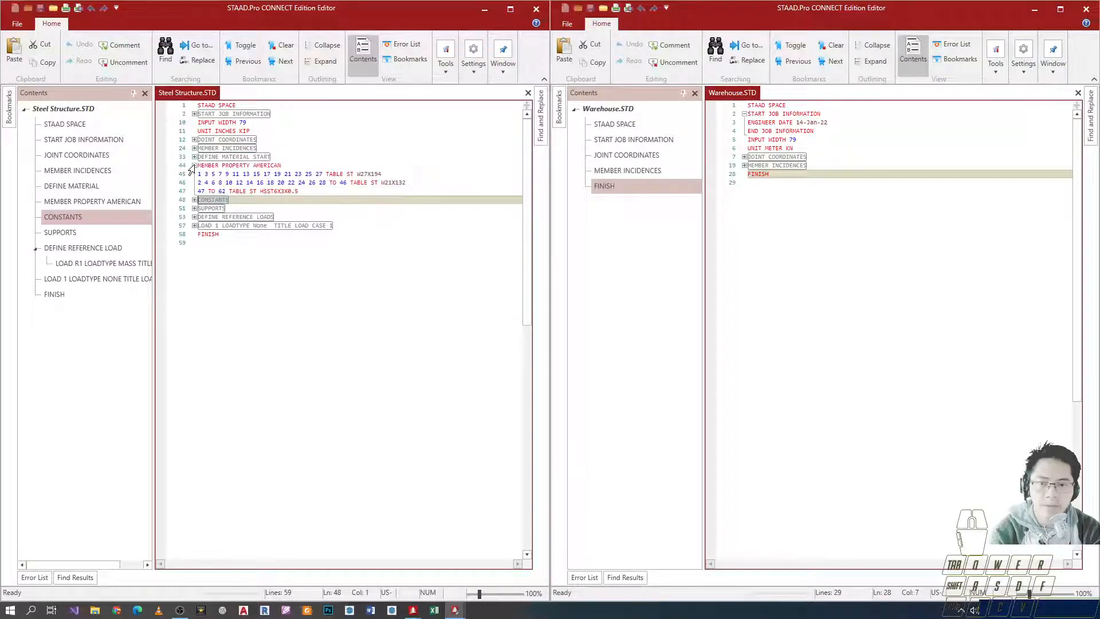
{"action": "left_click", "coordinate": [194, 165]}
{"action": "left_click", "coordinate": [194, 174]}
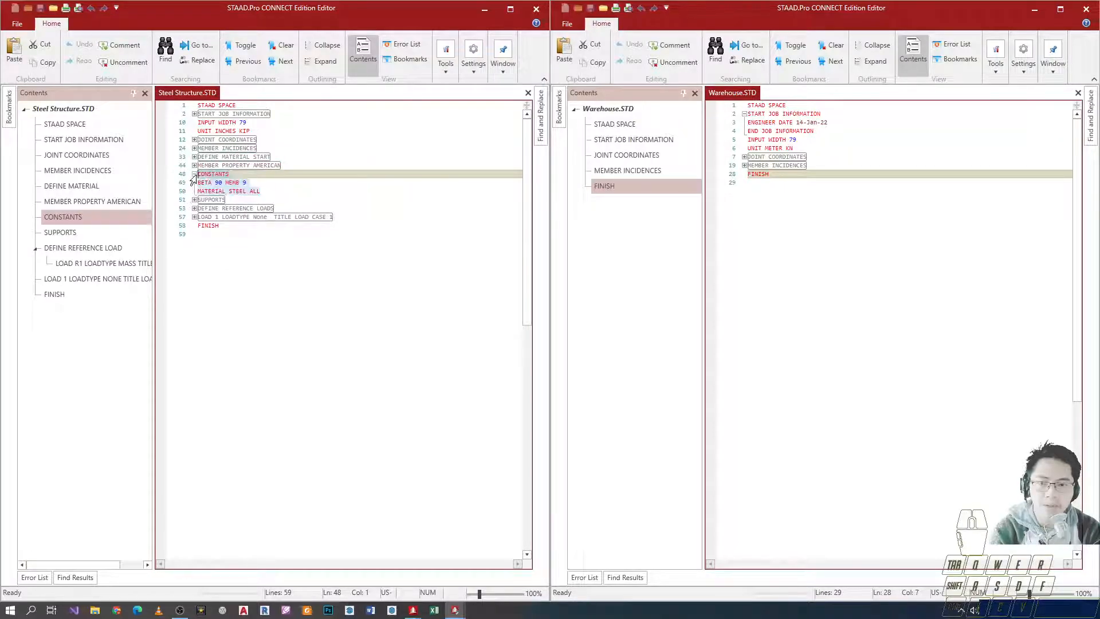
{"action": "left_click", "coordinate": [250, 190]}
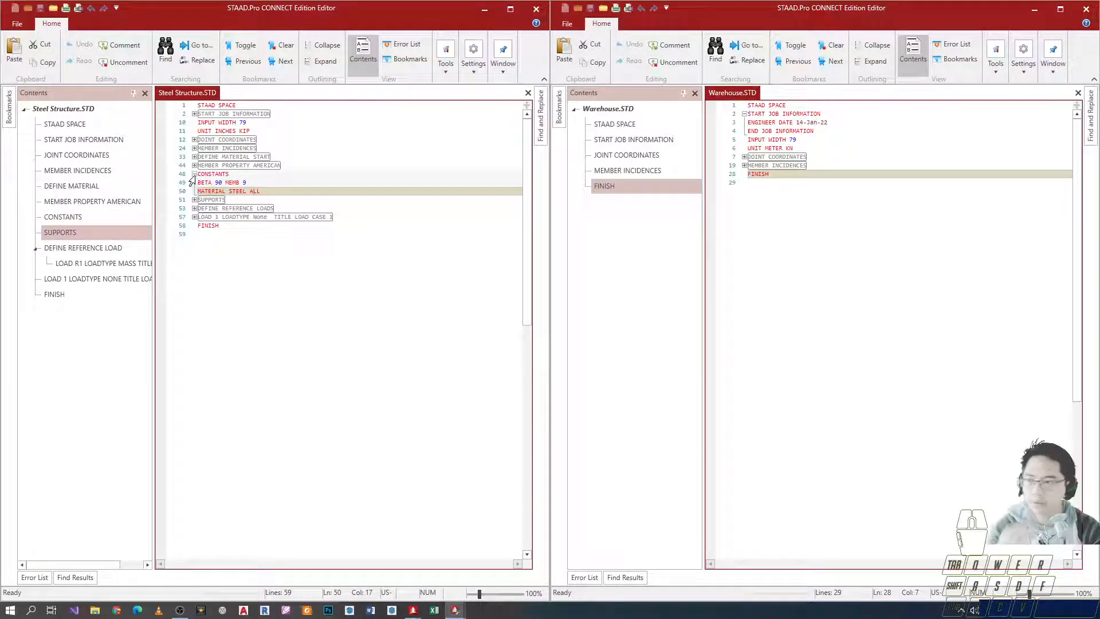
{"action": "left_click", "coordinate": [194, 174]}
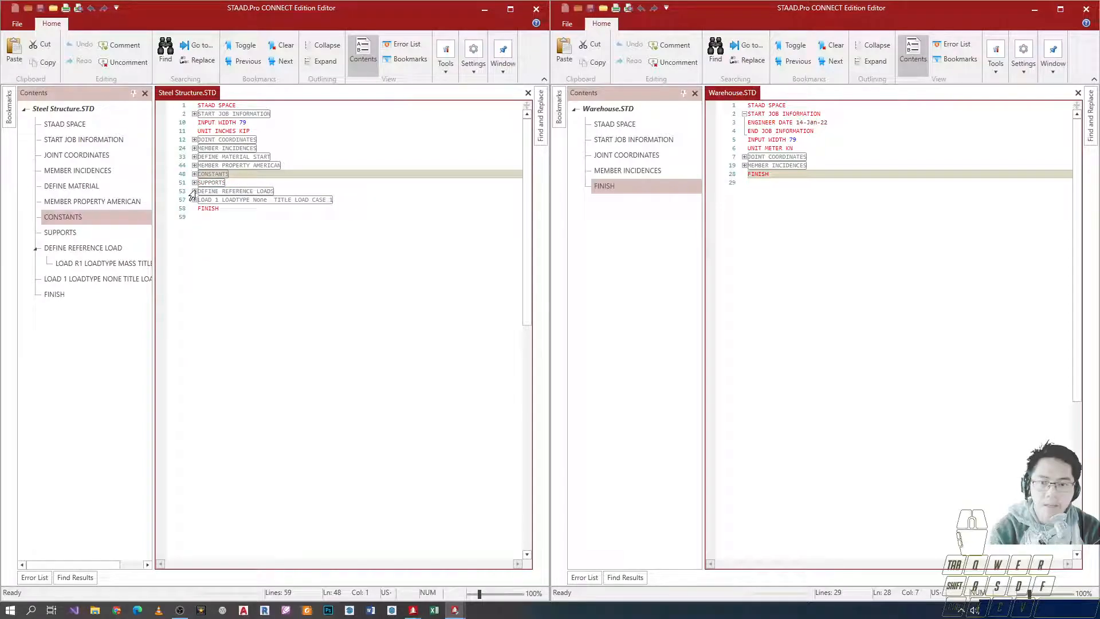
{"action": "left_click", "coordinate": [194, 192]}
{"action": "left_click", "coordinate": [194, 191]}
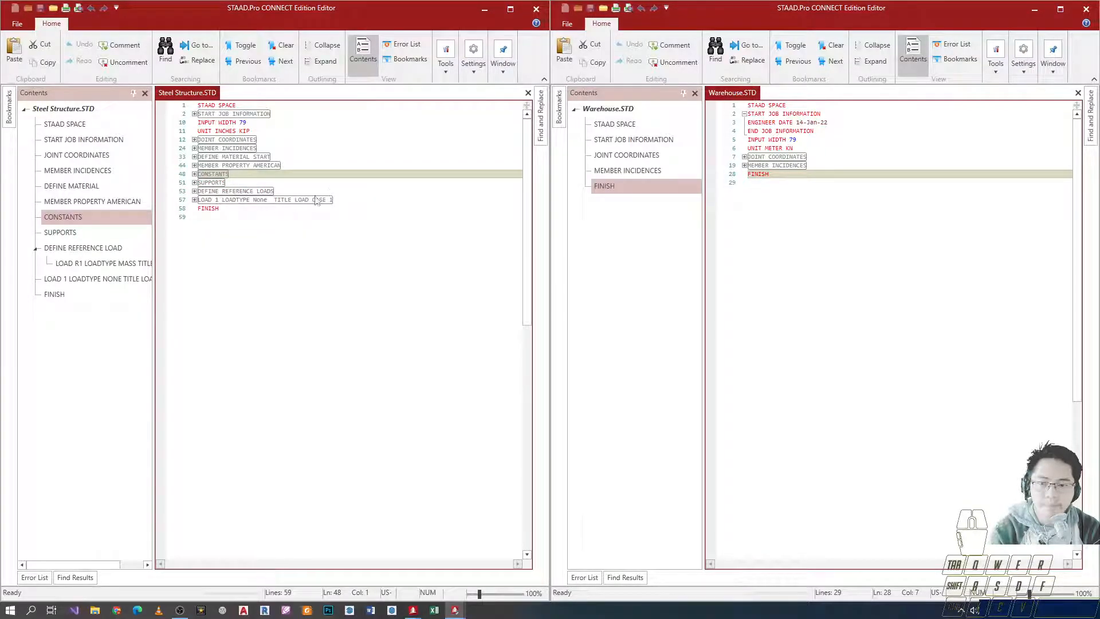
Delete the reference loads and load case 1 blocks from the Steel Structure command file, including the leftover blank line
{"action": "left_click_drag", "start_coordinate": [344, 197], "coordinate": [218, 193]}
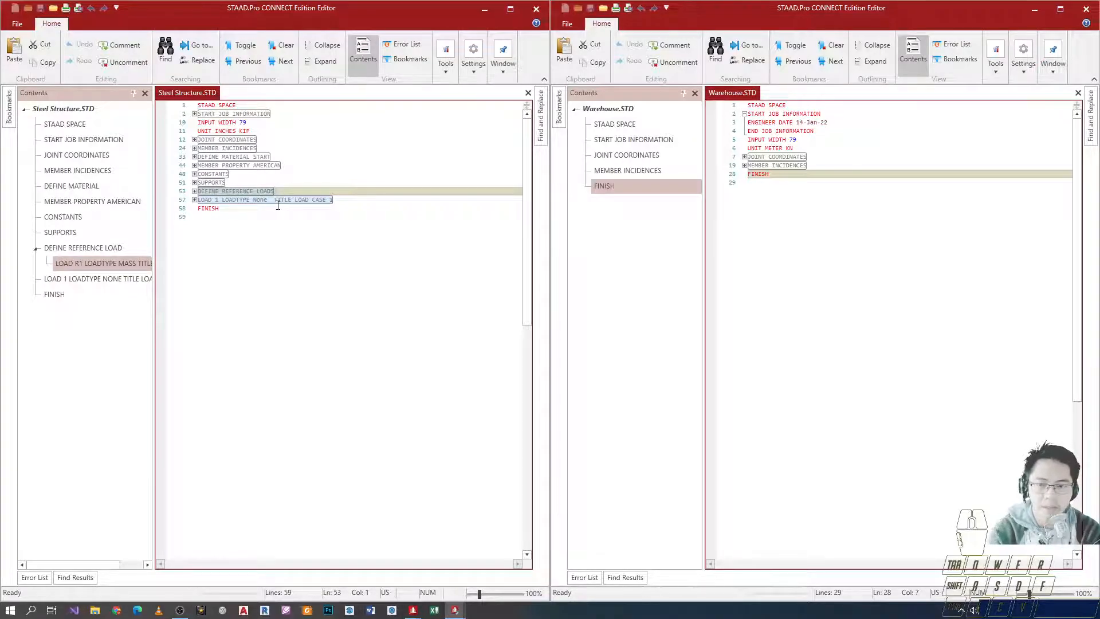
{"action": "key", "text": "Delete"}
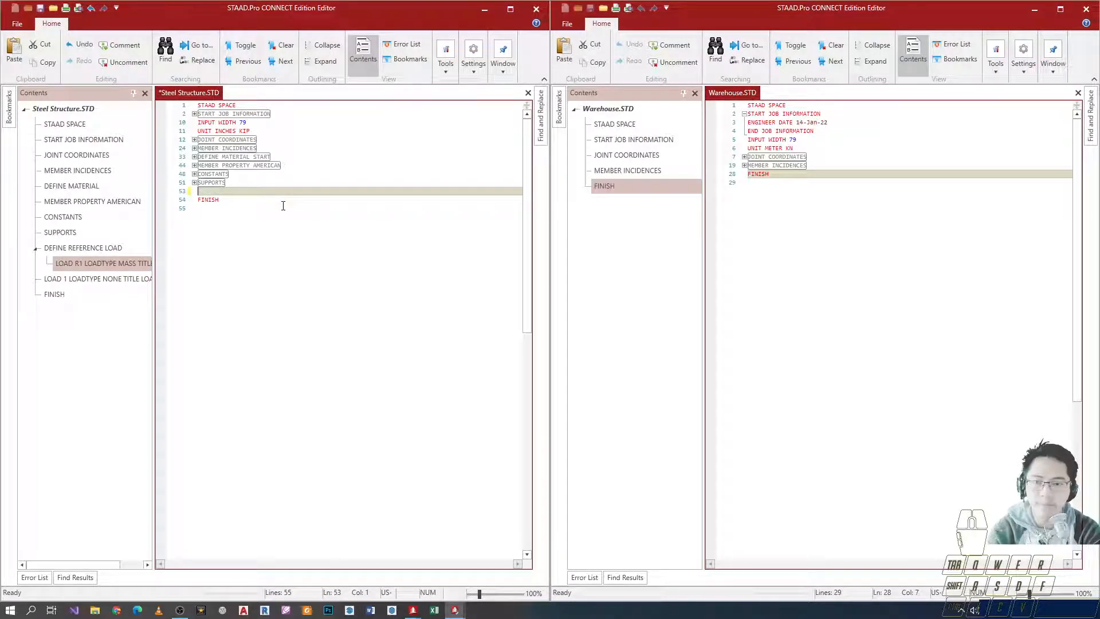
{"action": "key", "text": "BackSpace"}
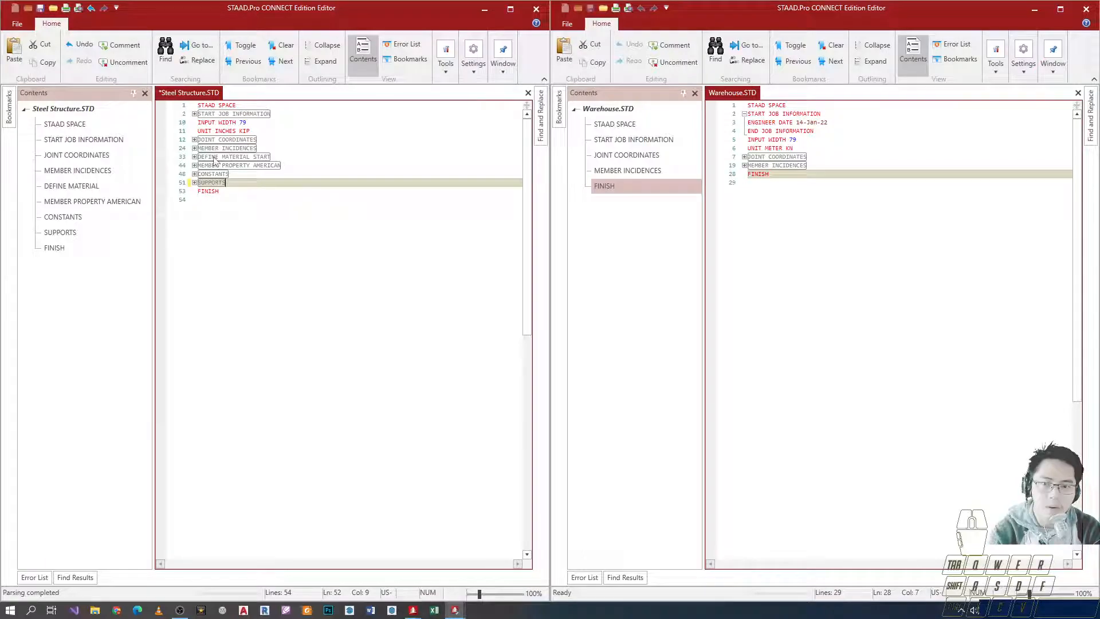
Examine the material definition, member property and supports blocks of the Steel Structure command file, collapsing each again
{"action": "left_click", "coordinate": [193, 157]}
{"action": "left_click", "coordinate": [194, 157]}
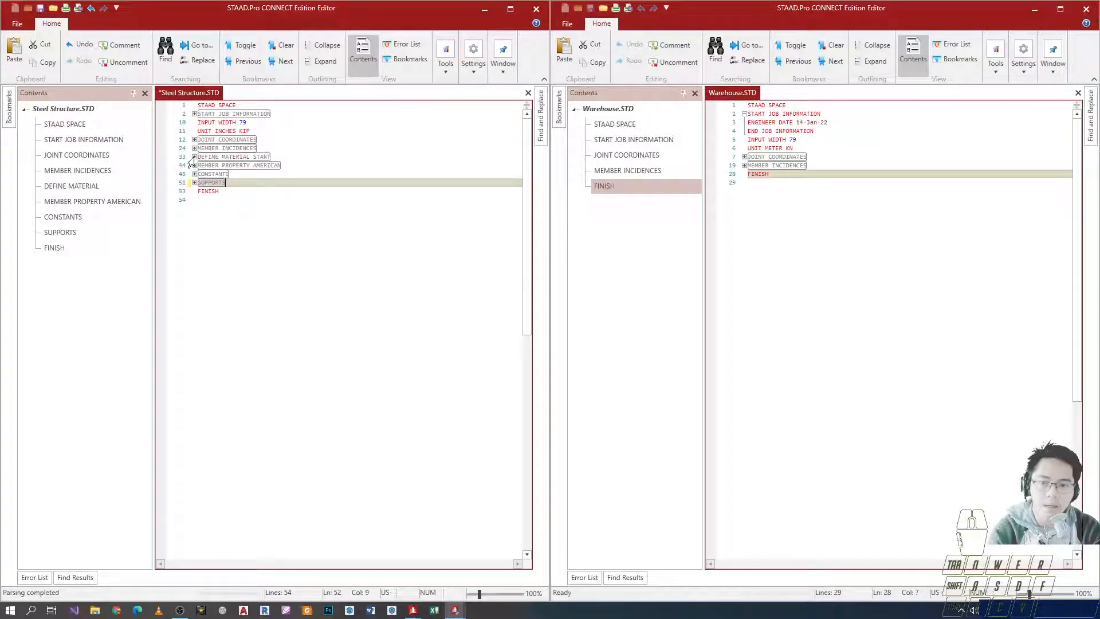
{"action": "left_click", "coordinate": [193, 165]}
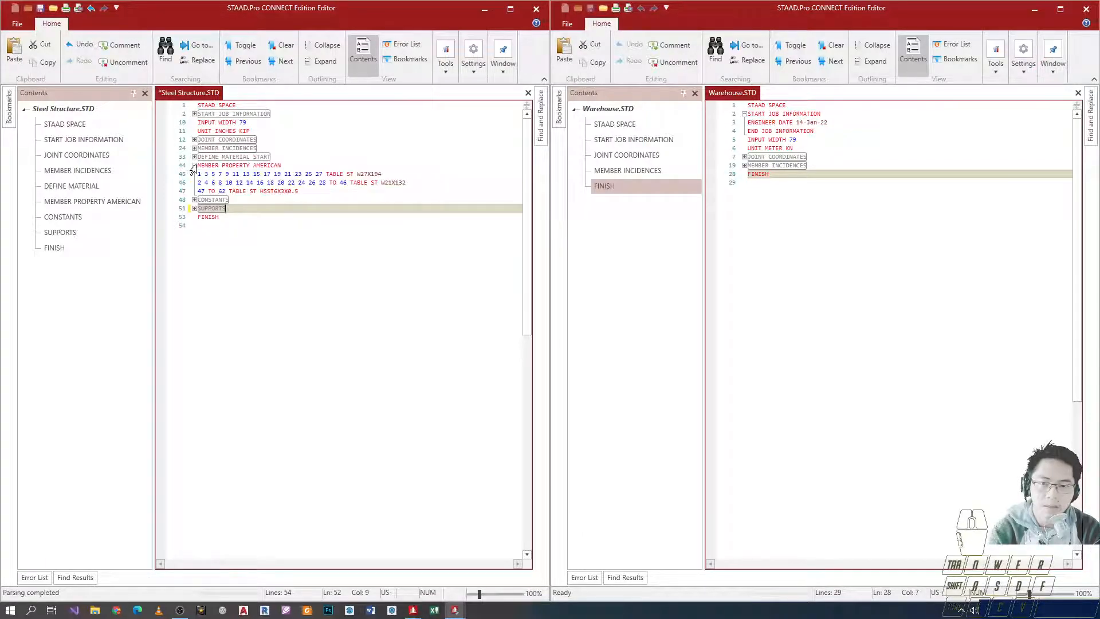
{"action": "left_click", "coordinate": [237, 173]}
{"action": "left_click", "coordinate": [193, 166]}
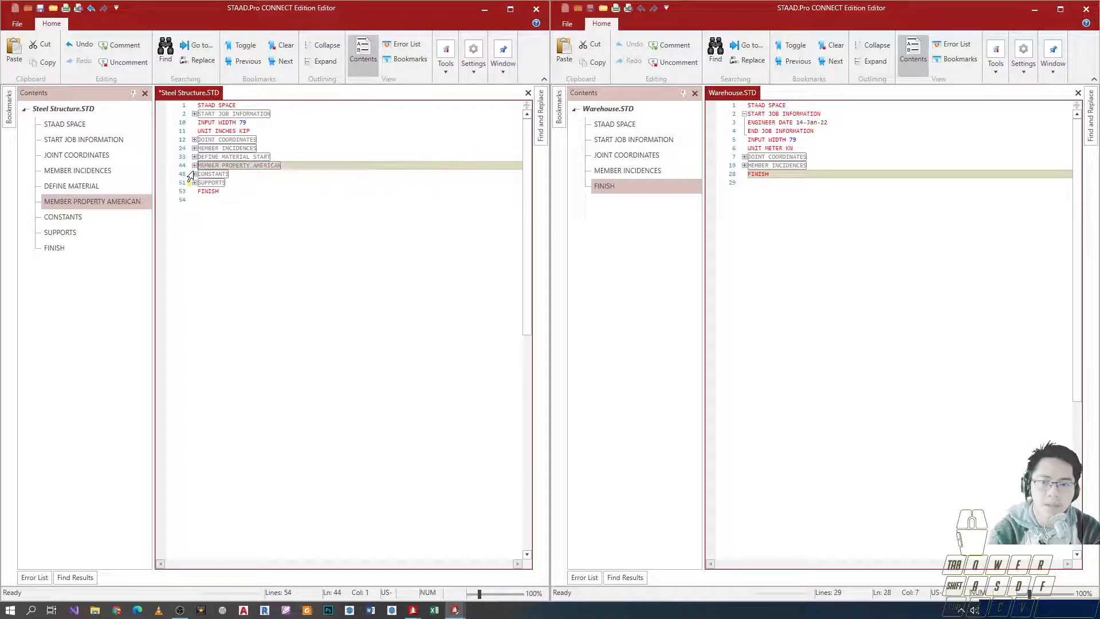
{"action": "left_click", "coordinate": [194, 183]}
{"action": "left_click", "coordinate": [193, 183]}
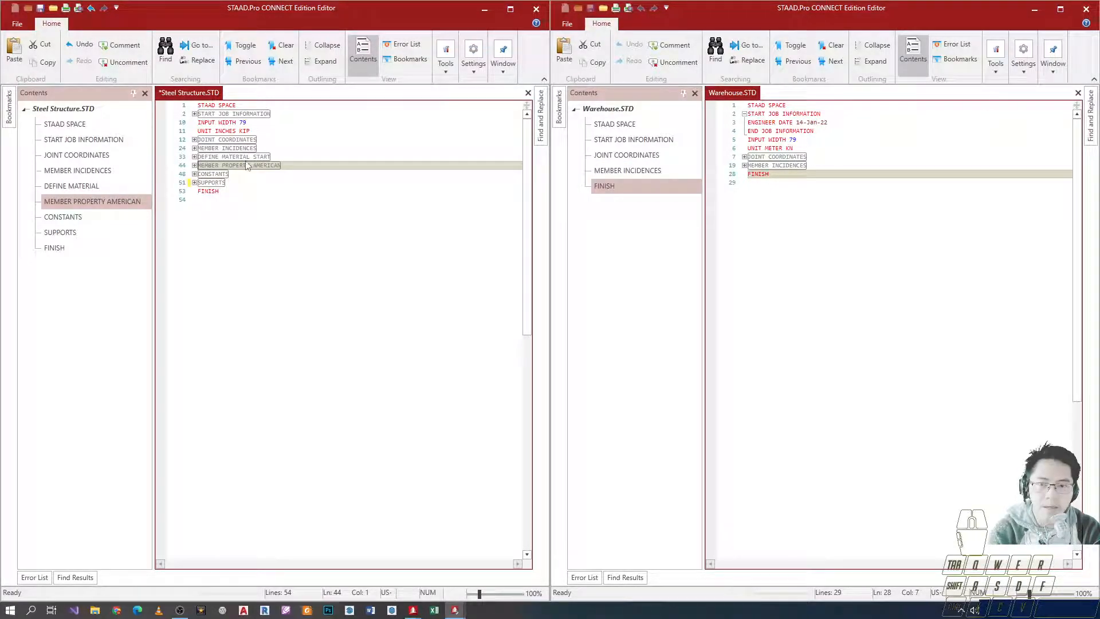
Compare the Steel Structure material definition, especially its E value, with the unit line of the Warehouse command file, then collapse the material block
{"action": "left_click", "coordinate": [193, 158]}
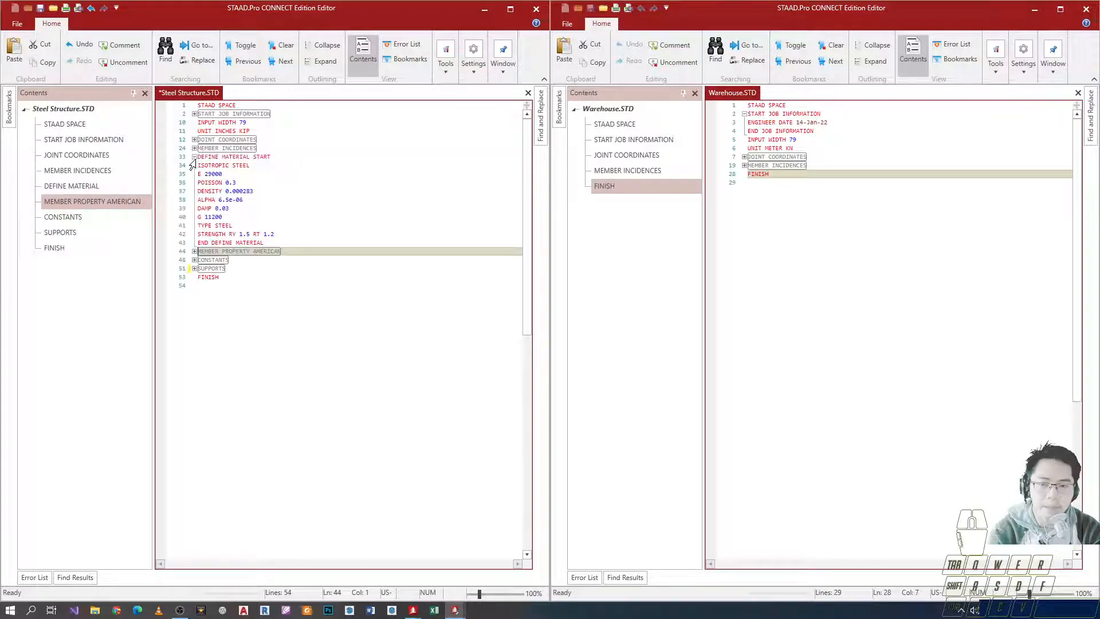
{"action": "left_click_drag", "start_coordinate": [200, 158], "coordinate": [269, 244]}
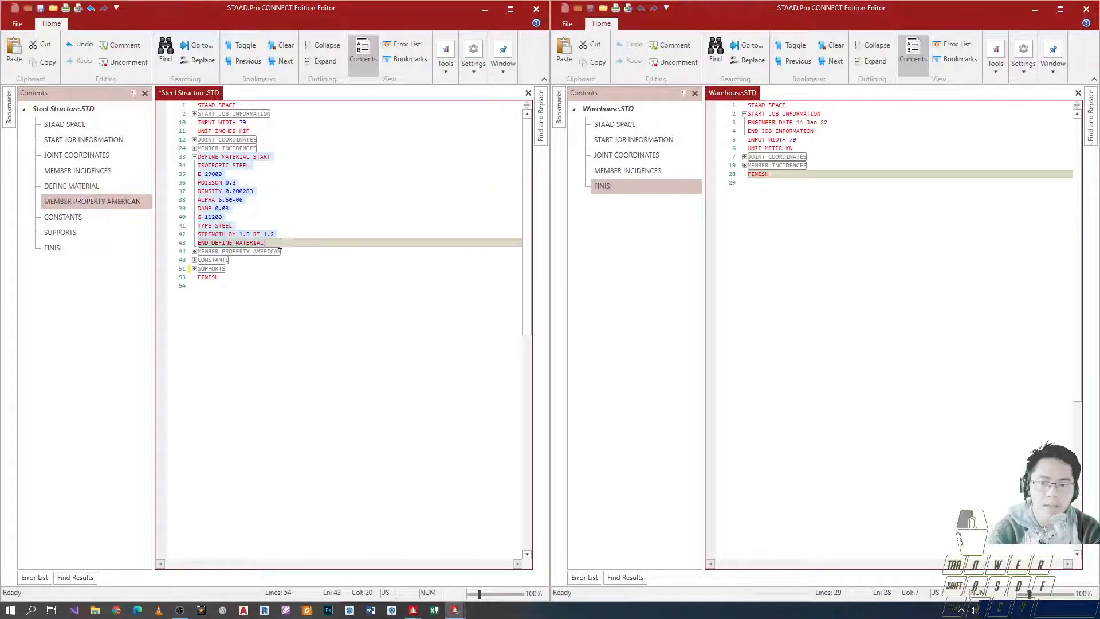
{"action": "double_click", "coordinate": [209, 175]}
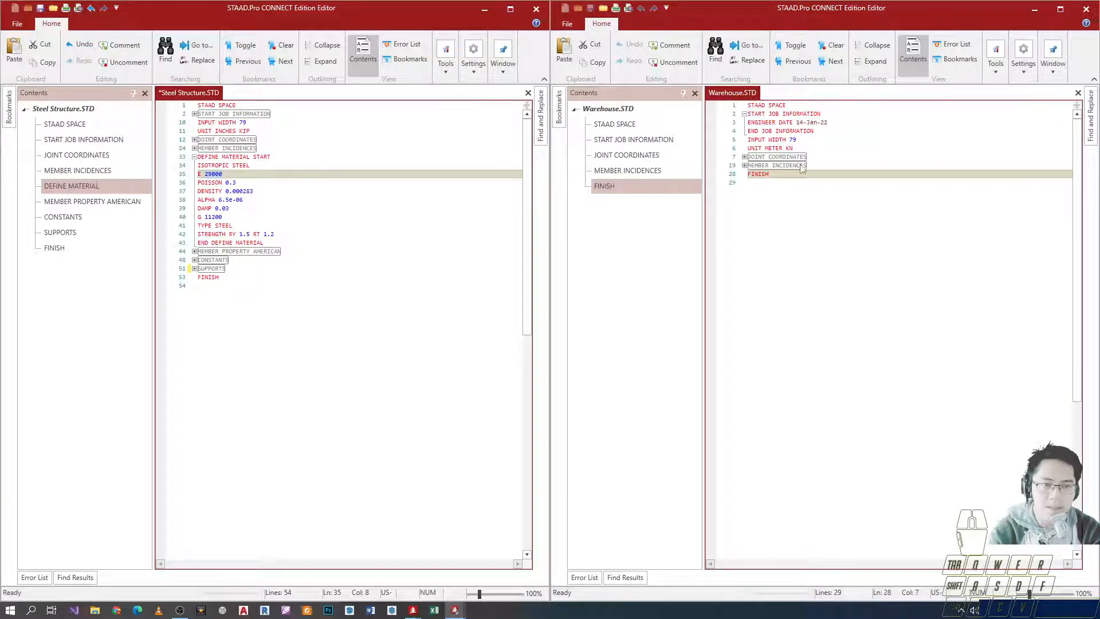
{"action": "left_click_drag", "start_coordinate": [748, 182], "coordinate": [756, 105]}
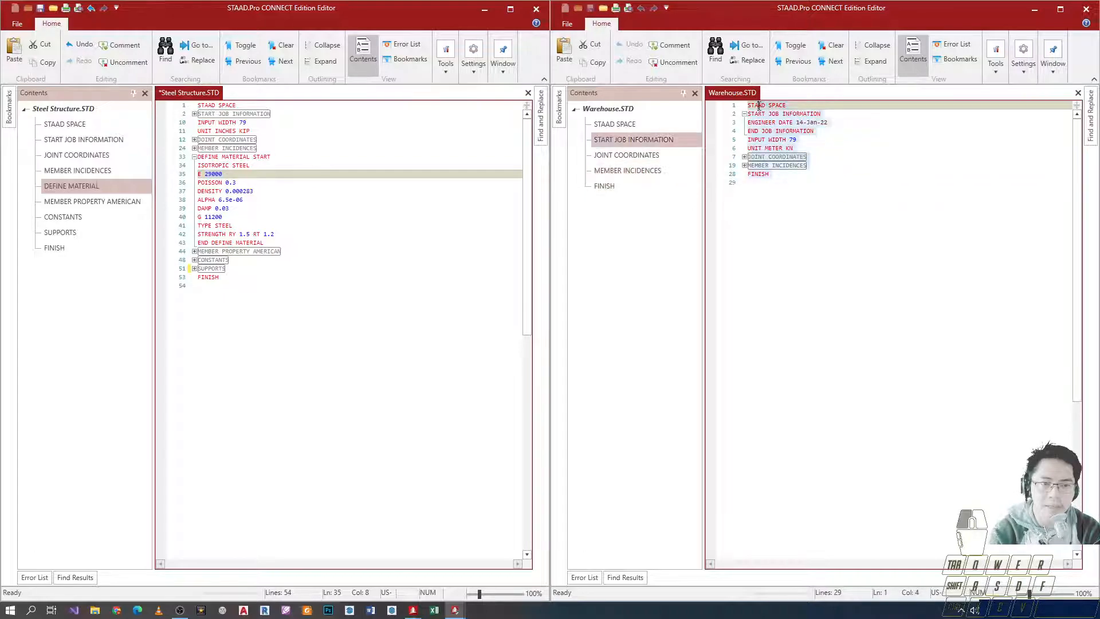
{"action": "left_click", "coordinate": [782, 149]}
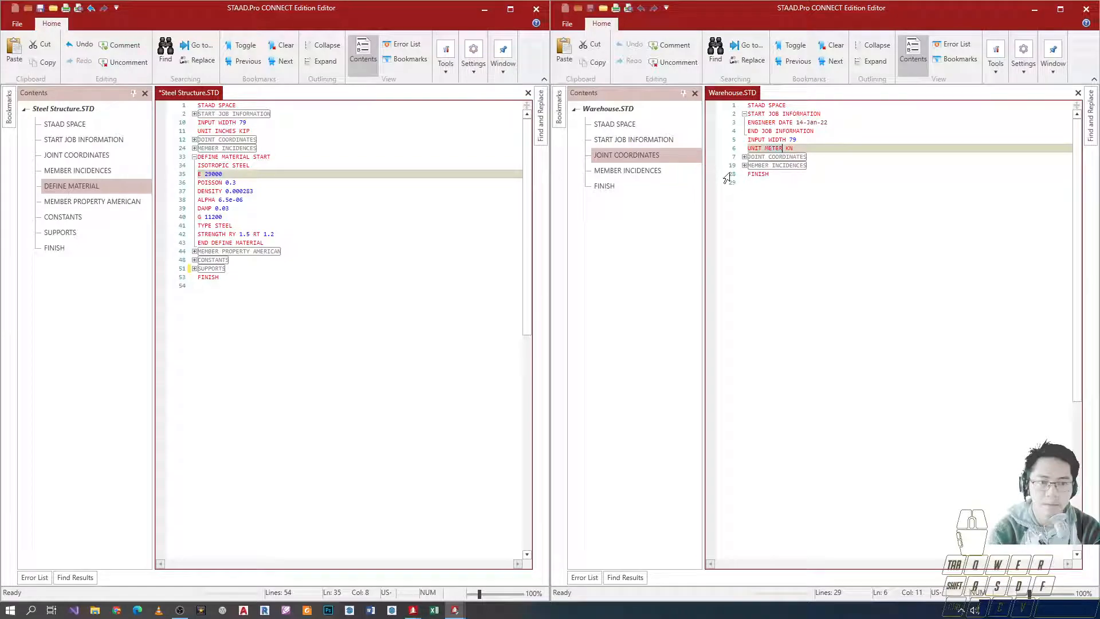
{"action": "double_click", "coordinate": [208, 177]}
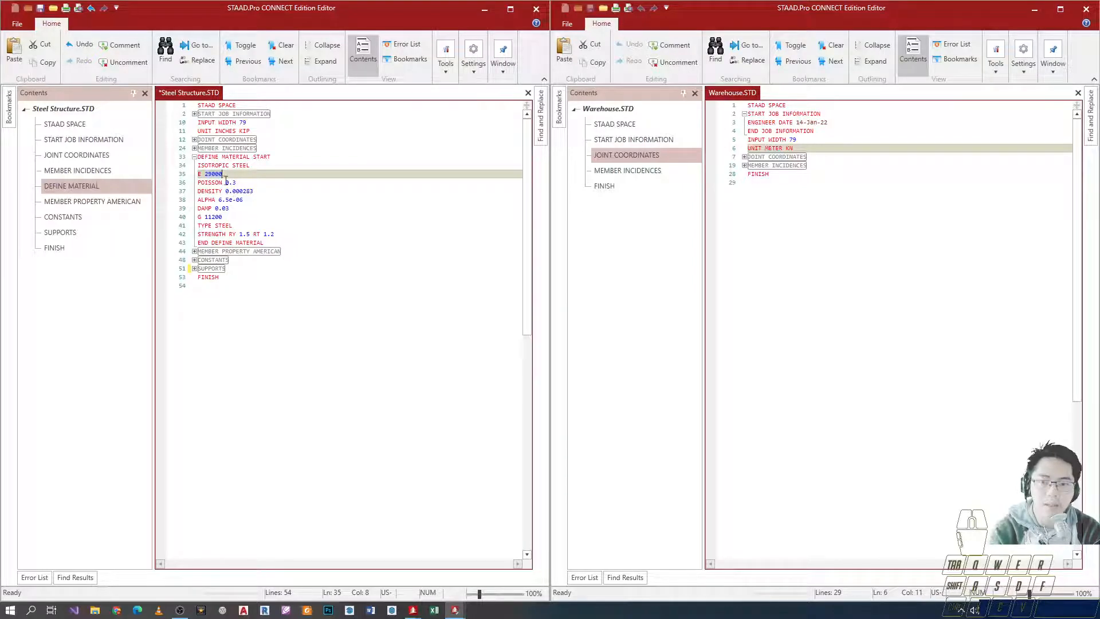
{"action": "left_click", "coordinate": [194, 157]}
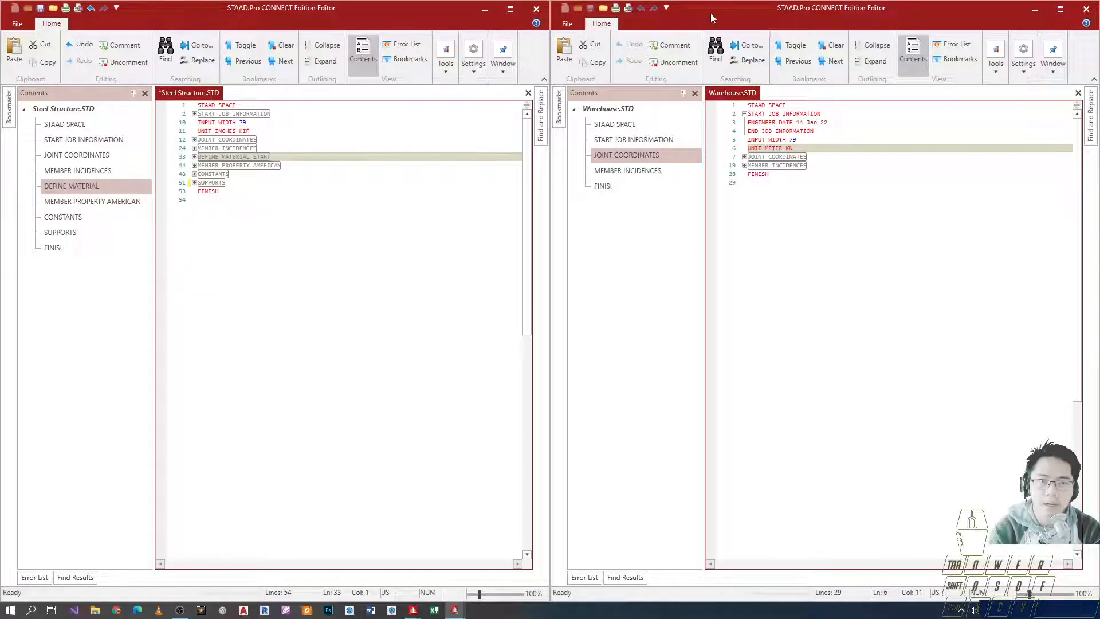
Move the Warehouse command file editor out of the way and switch to the Warehouse model
{"action": "left_click_drag", "start_coordinate": [763, 11], "coordinate": [753, 194]}
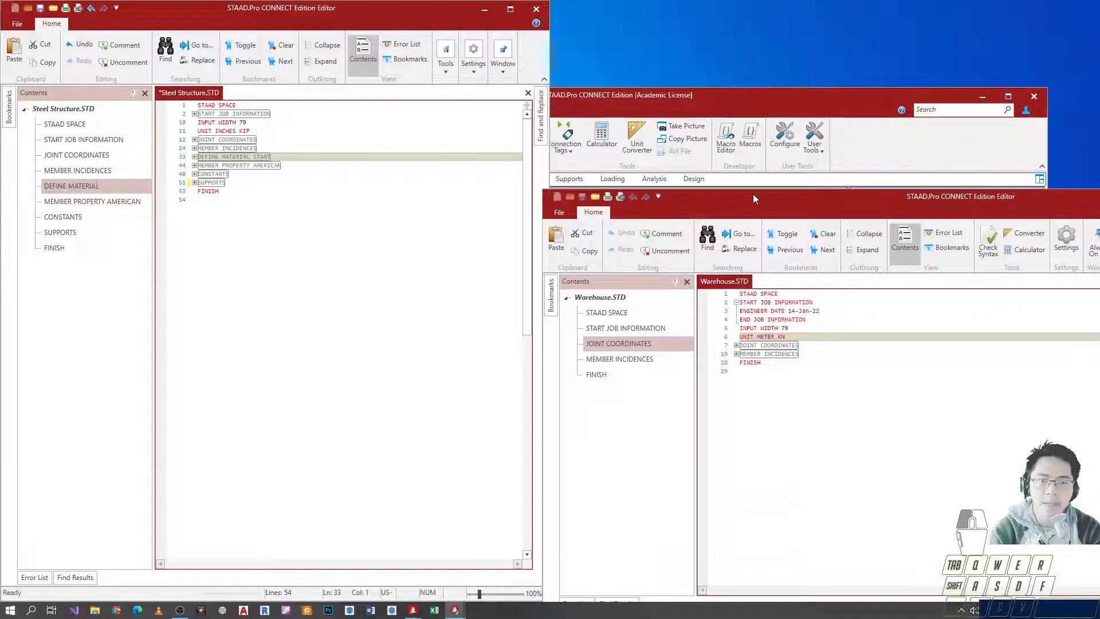
{"action": "left_click", "coordinate": [725, 95]}
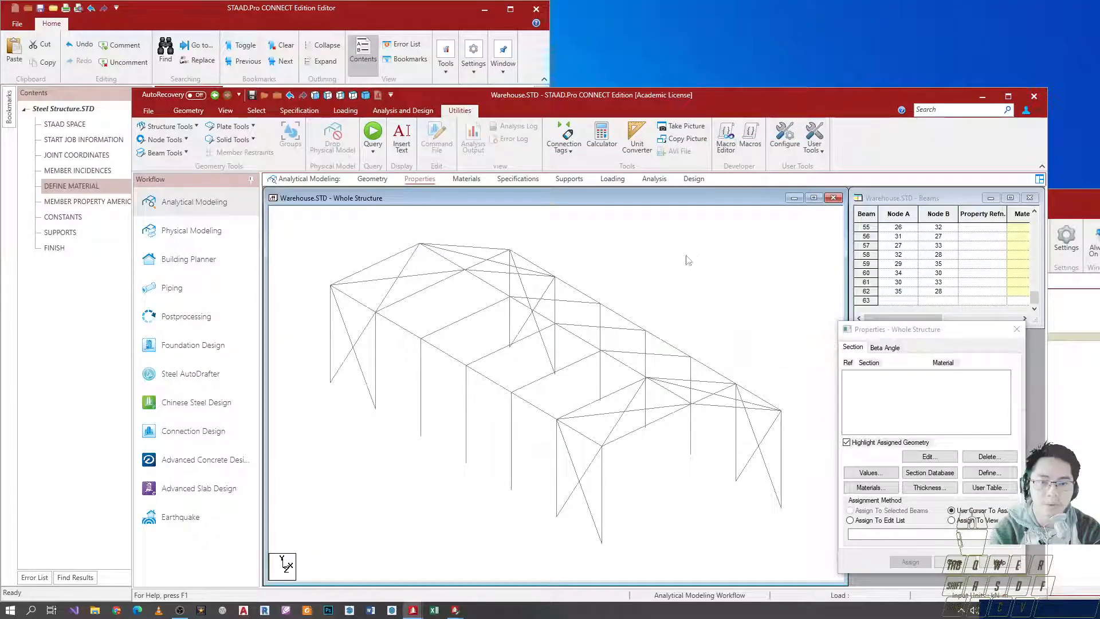
{"action": "left_click", "coordinate": [983, 475]}
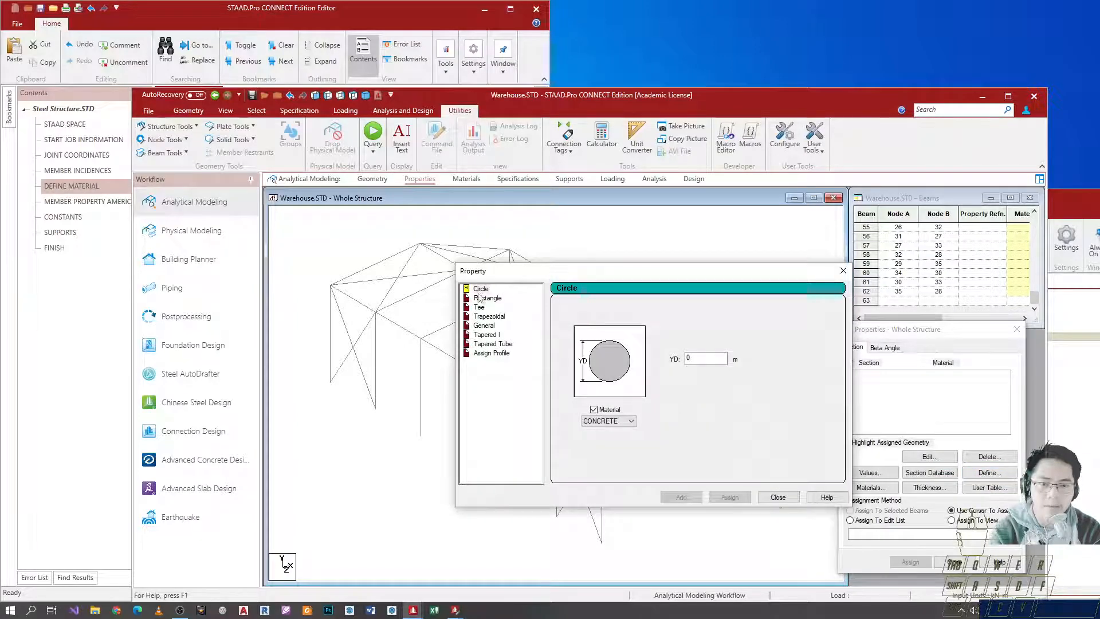
{"action": "left_click", "coordinate": [630, 421]}
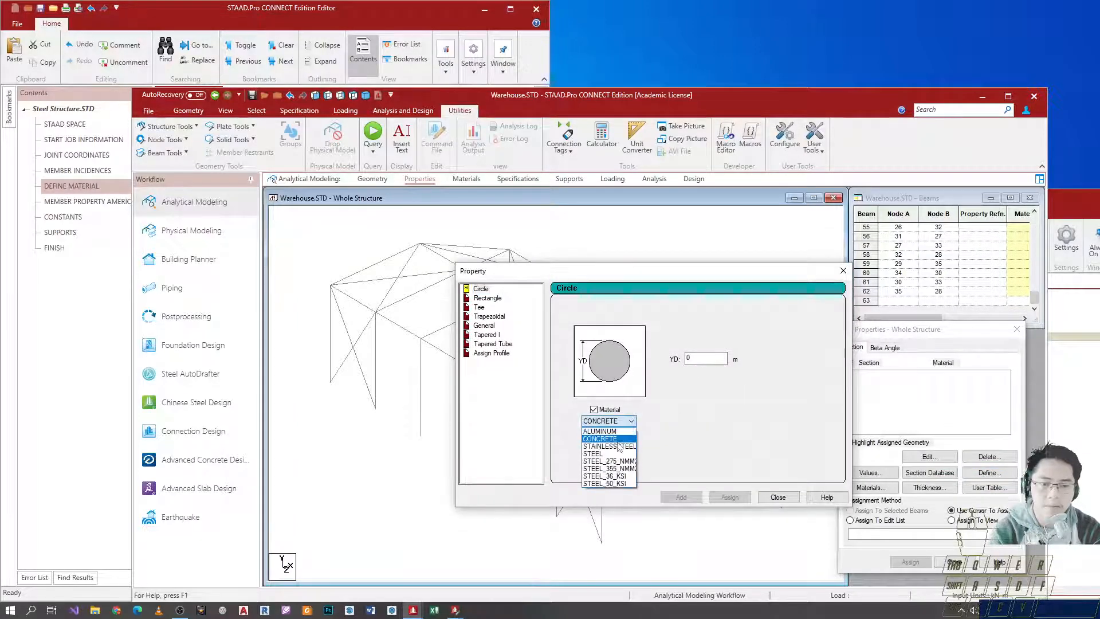
{"action": "left_click", "coordinate": [613, 456]}
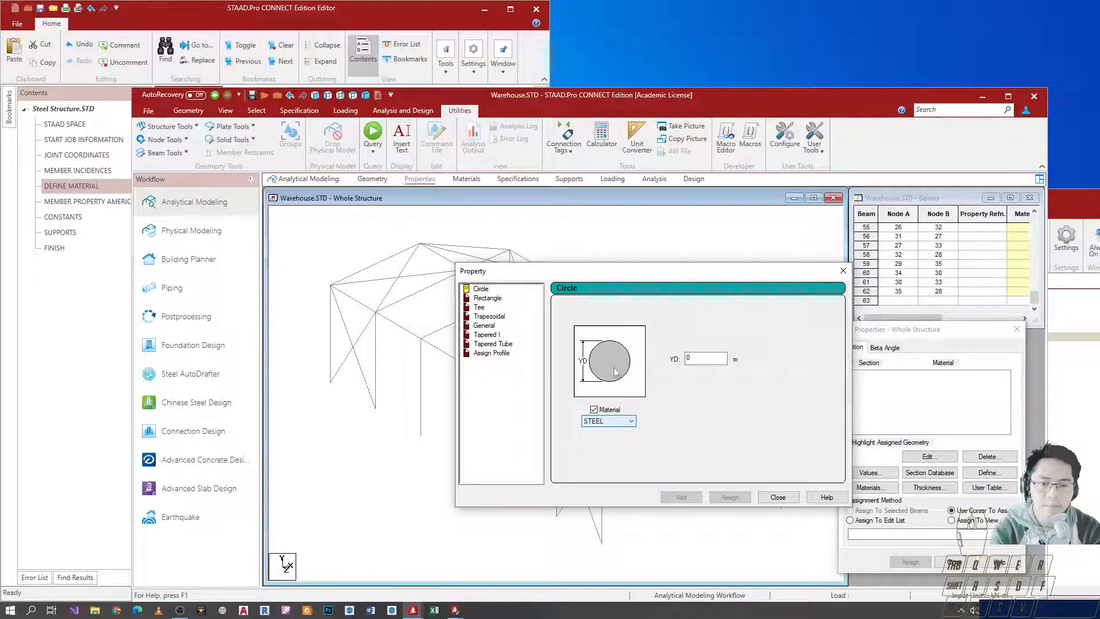
{"action": "double_click", "coordinate": [702, 359]}
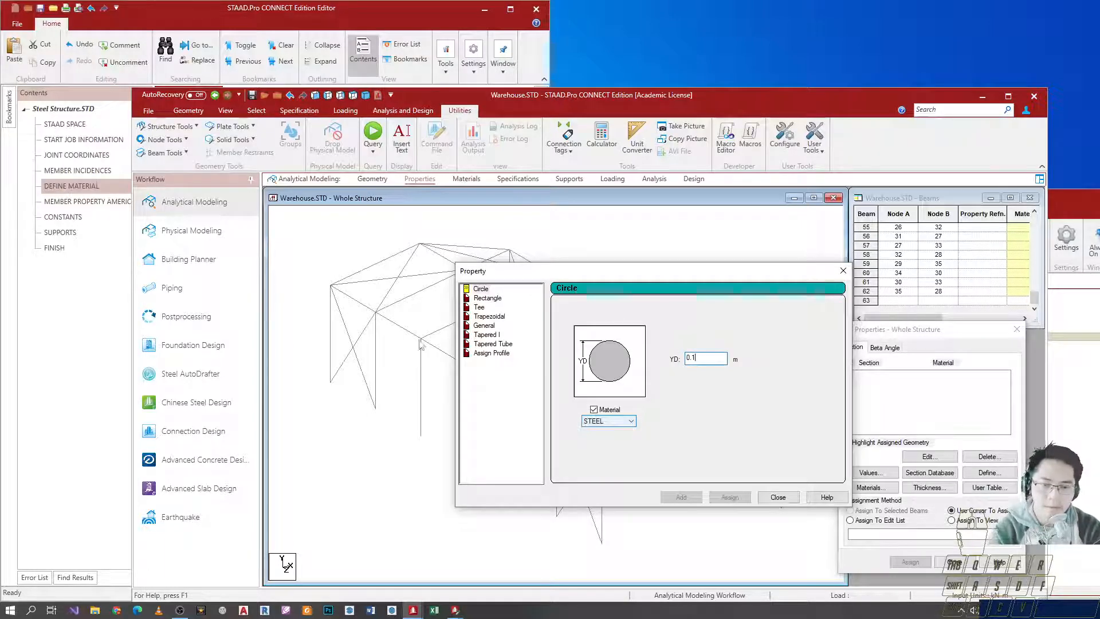
{"action": "left_click_drag", "start_coordinate": [557, 271], "coordinate": [564, 212]}
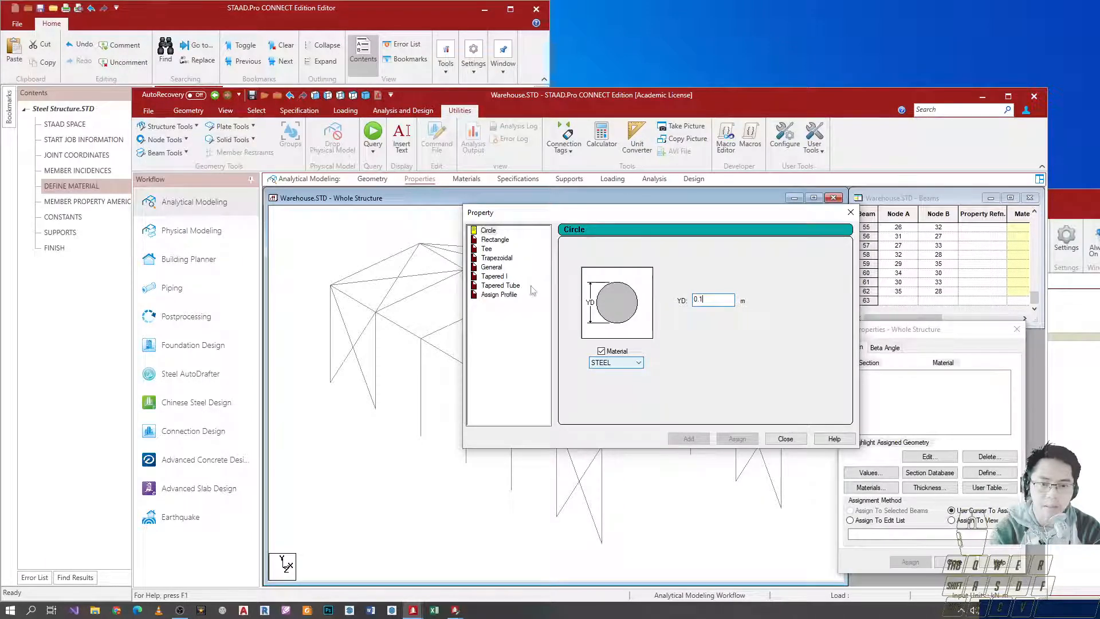
{"action": "left_click", "coordinate": [488, 231]}
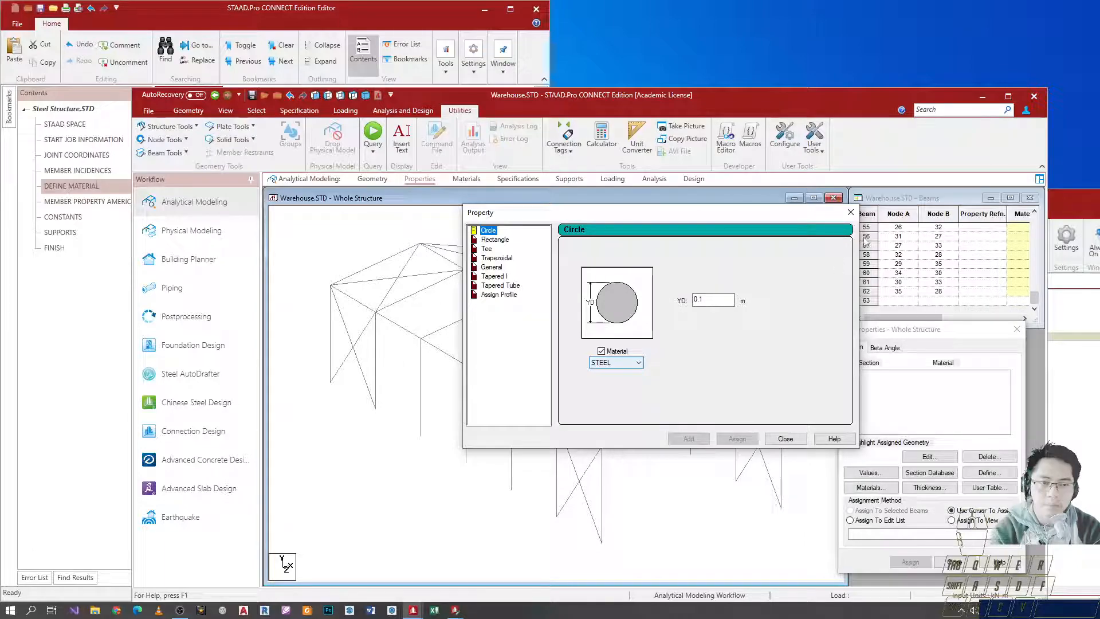
Close the Warehouse command file editor and dismiss the open section definition without adding it
{"action": "left_click", "coordinate": [1070, 196]}
{"action": "left_click_drag", "start_coordinate": [1050, 196], "coordinate": [712, 169]}
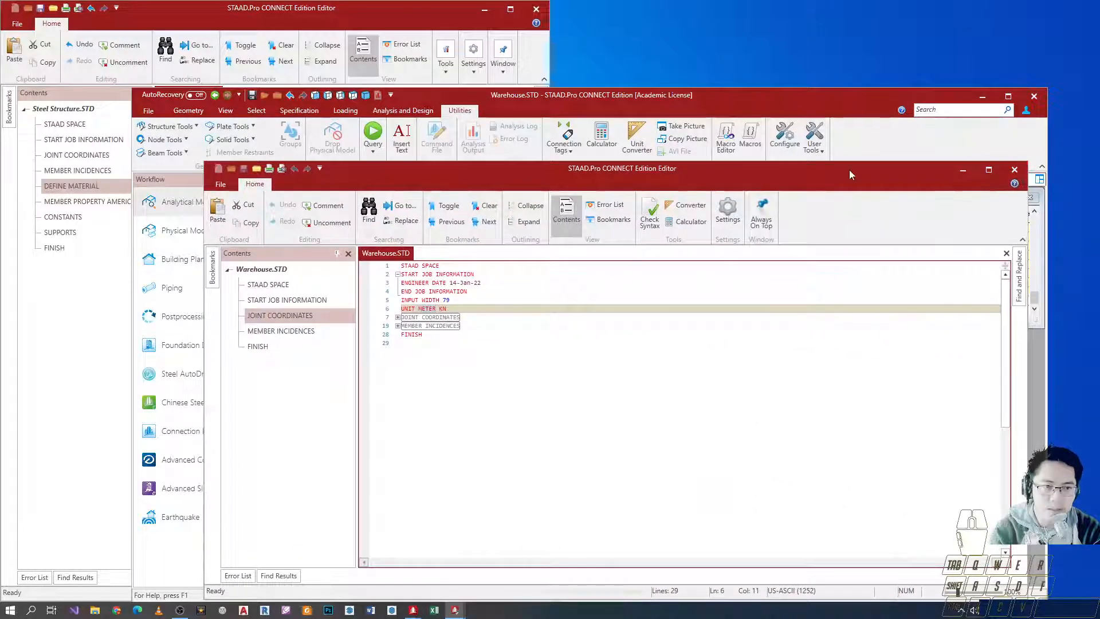
{"action": "left_click_drag", "start_coordinate": [848, 169], "coordinate": [805, 172]}
{"action": "left_click", "coordinate": [969, 170]}
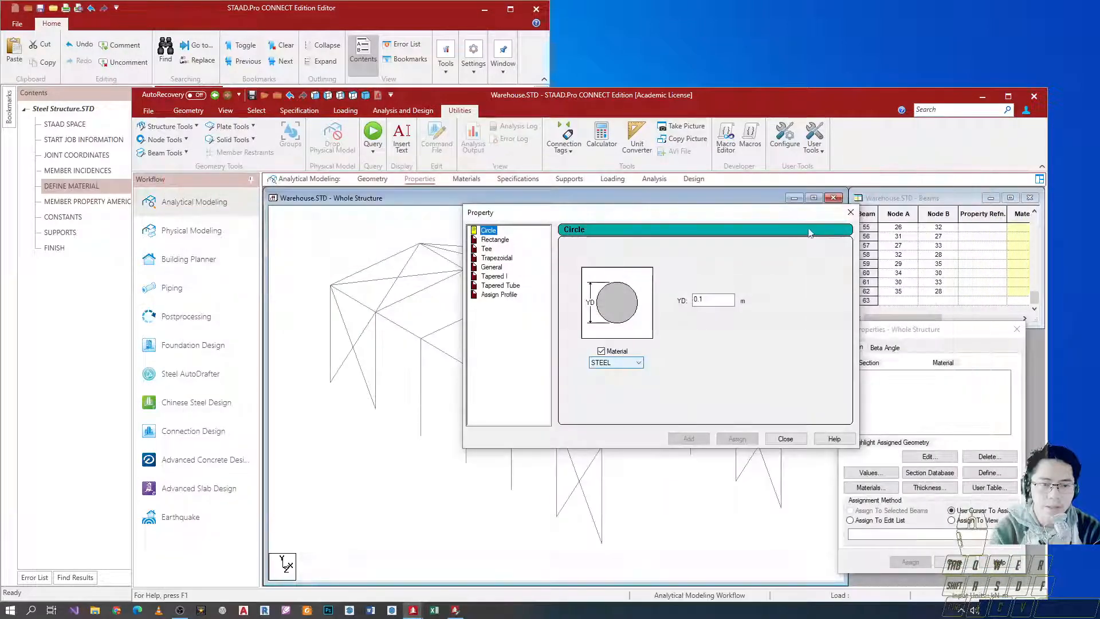
{"action": "left_click", "coordinate": [849, 212]}
Define a circular section with YD 0.1 m and STEEL material, and add it to the Warehouse model's properties
{"action": "left_click", "coordinate": [978, 473]}
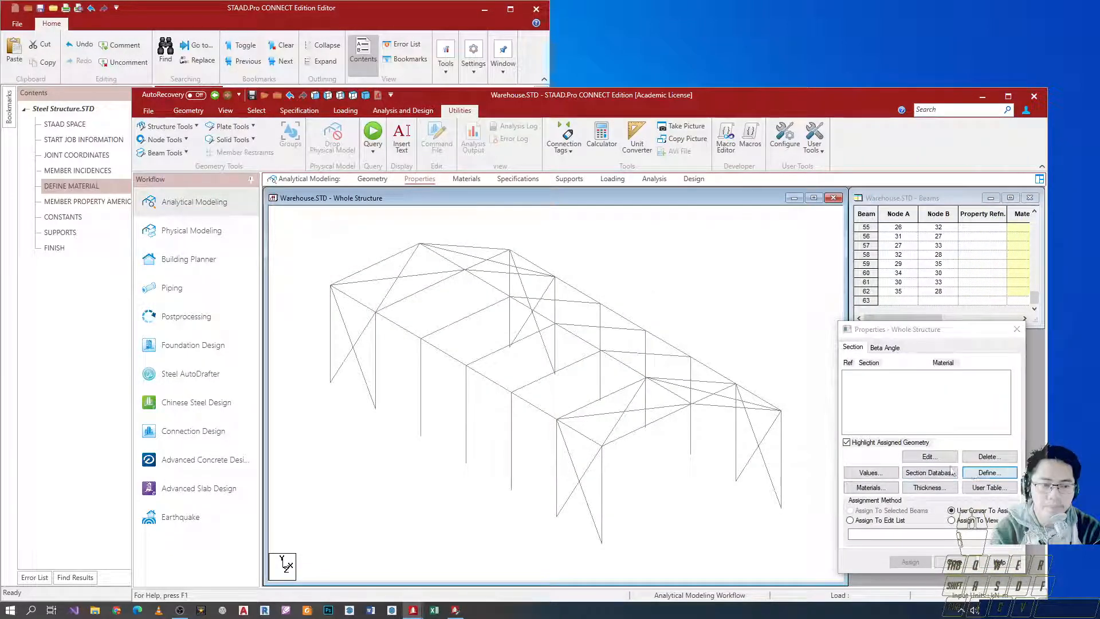
{"action": "left_click", "coordinate": [721, 358]}
{"action": "type", "text": ".1"}
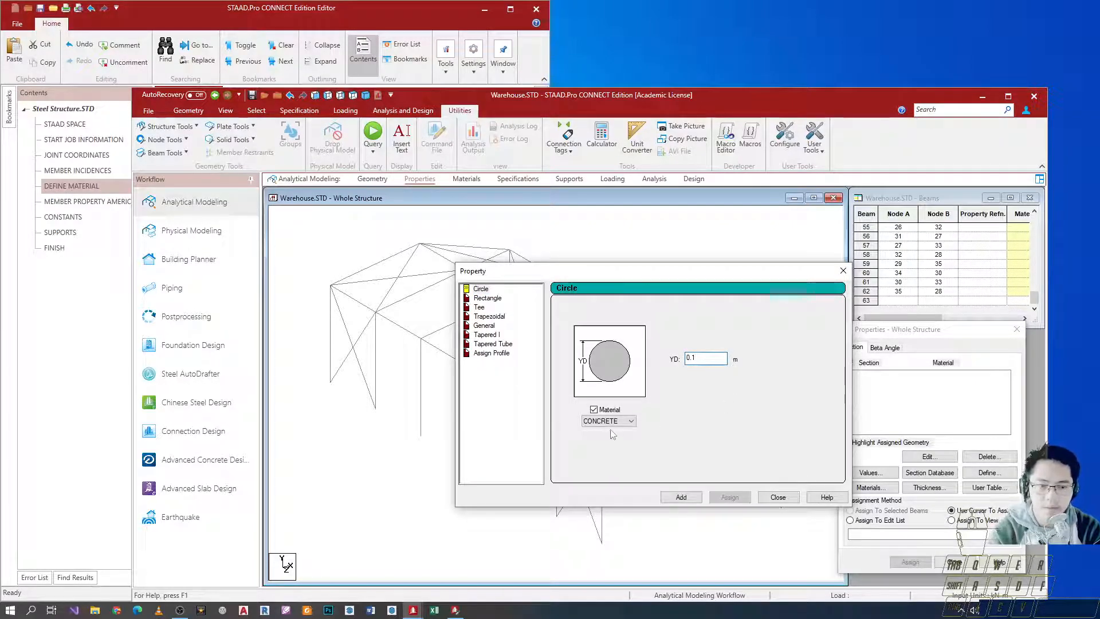
{"action": "left_click", "coordinate": [627, 421]}
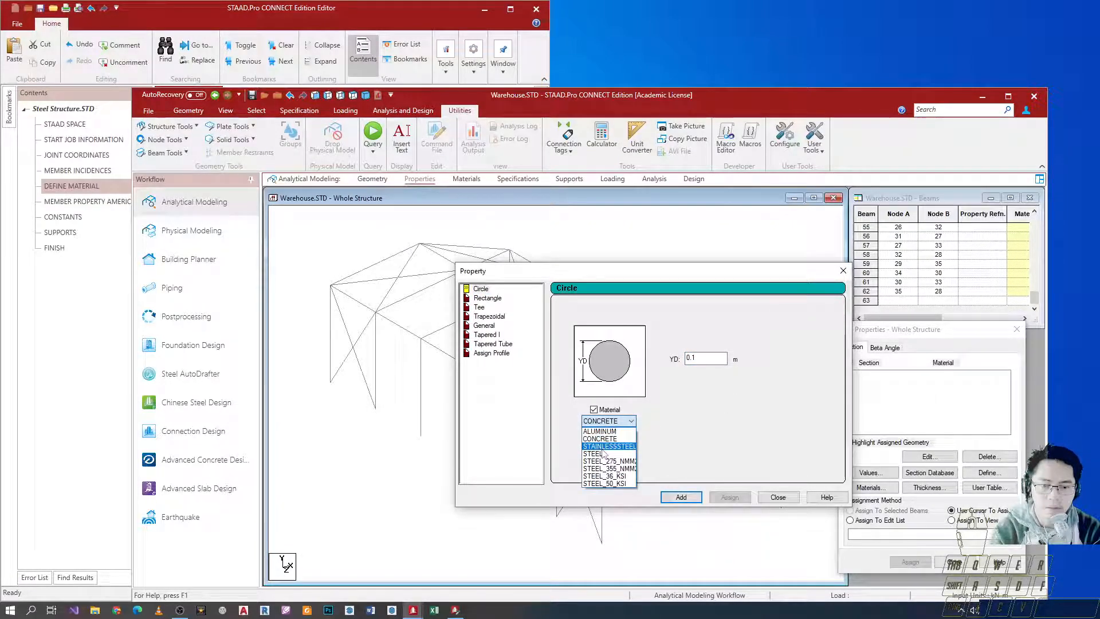
{"action": "left_click", "coordinate": [604, 447]}
{"action": "left_click", "coordinate": [629, 421]}
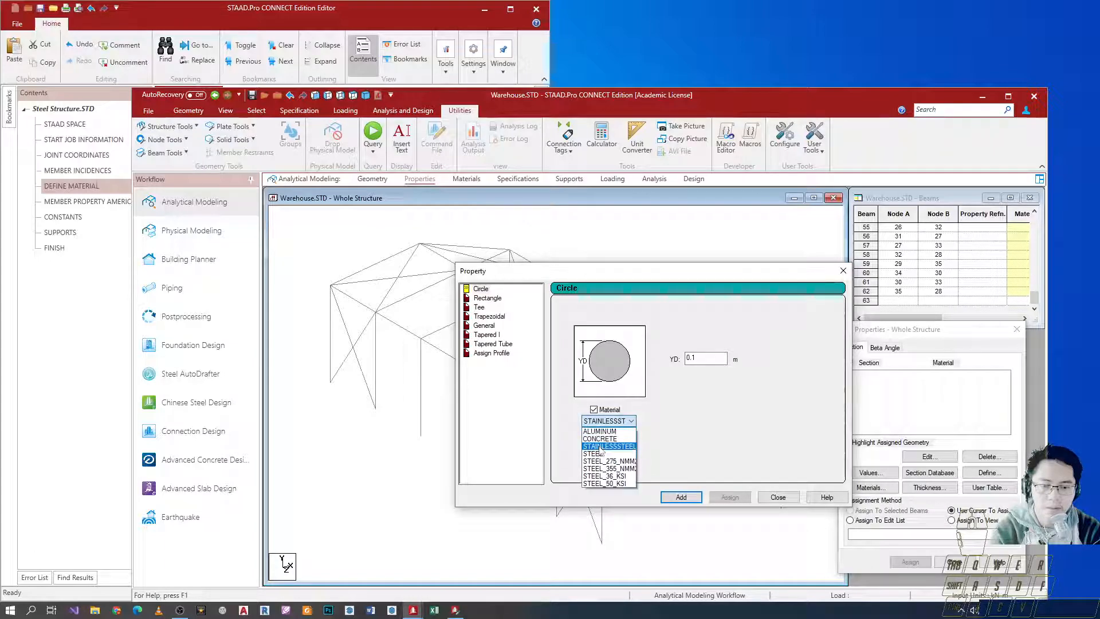
{"action": "left_click", "coordinate": [605, 456]}
{"action": "left_click", "coordinate": [677, 497]}
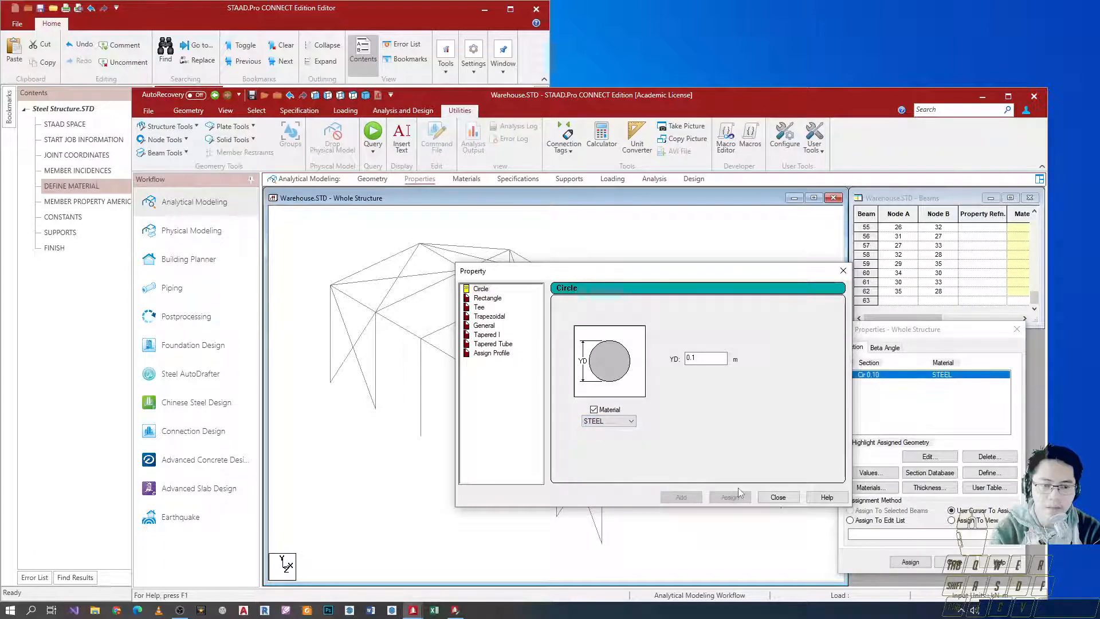
{"action": "left_click", "coordinate": [778, 497]}
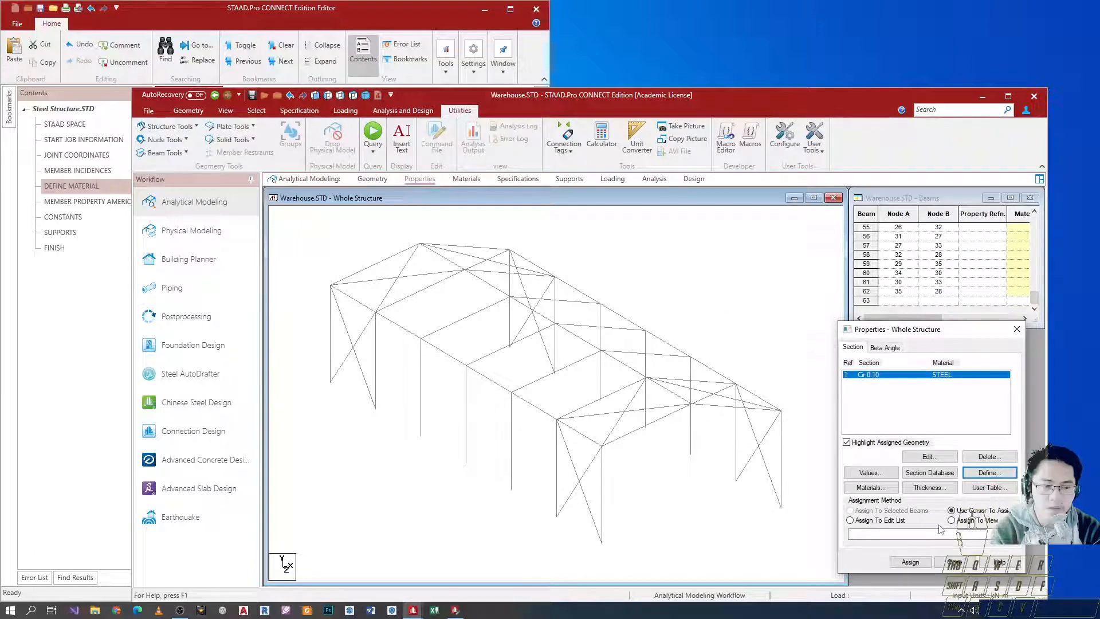
Assign the 0.1 m circular steel section to a single roof brace near the front gable end
{"action": "left_click", "coordinate": [910, 562]}
{"action": "left_click", "coordinate": [600, 416]}
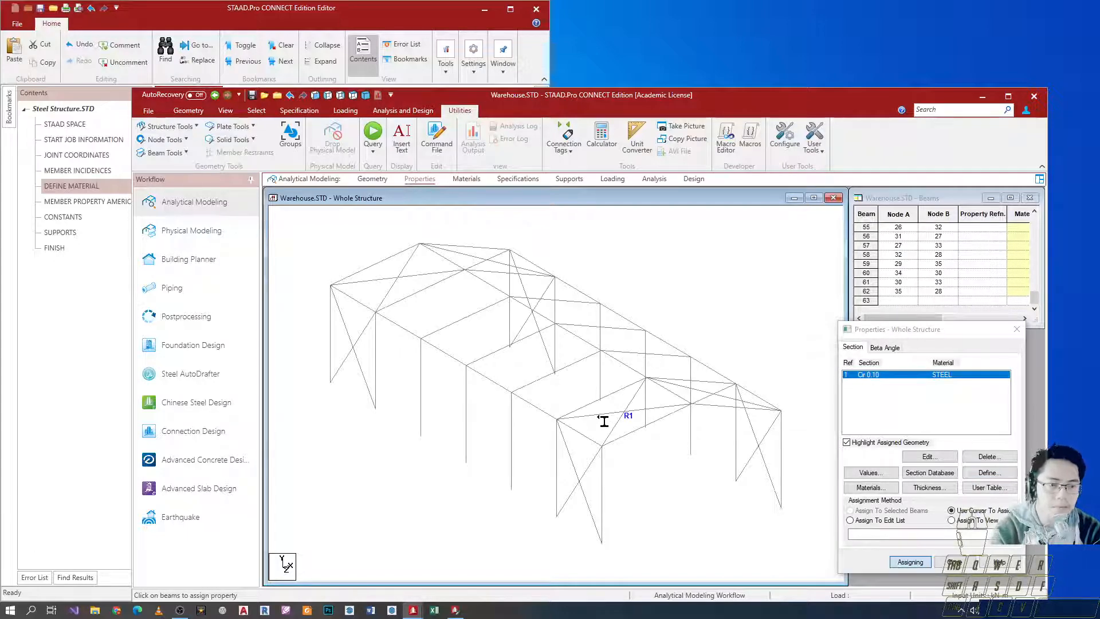
{"action": "key", "text": "Escape"}
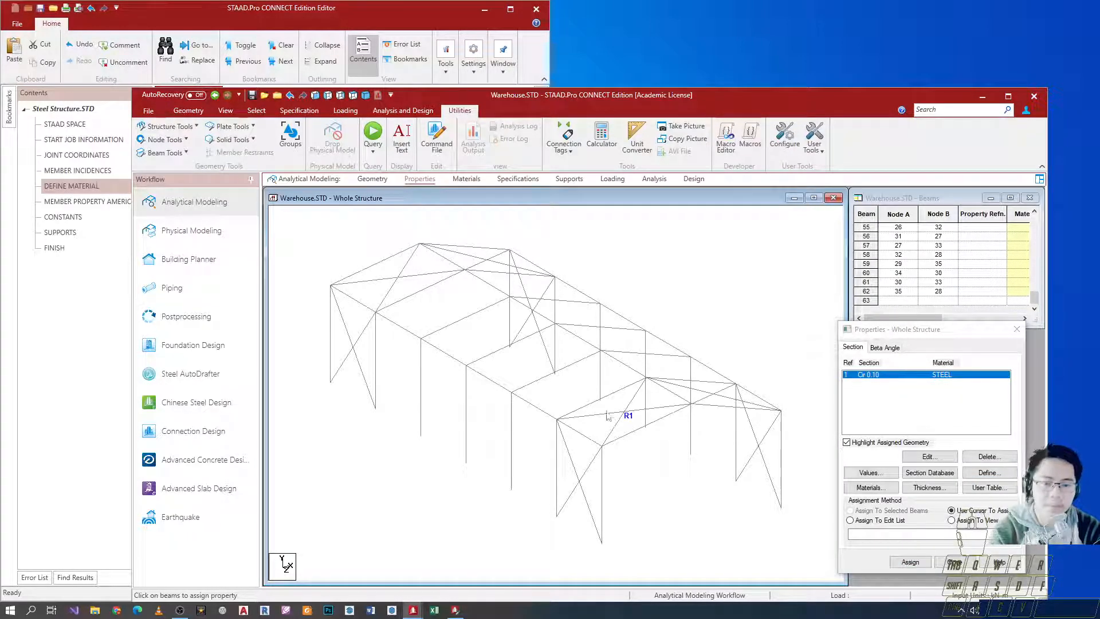
Reopen the Warehouse command file and arrange it side by side with the Steel Structure command file
{"action": "left_click", "coordinate": [438, 144]}
{"action": "left_click", "coordinate": [583, 407]}
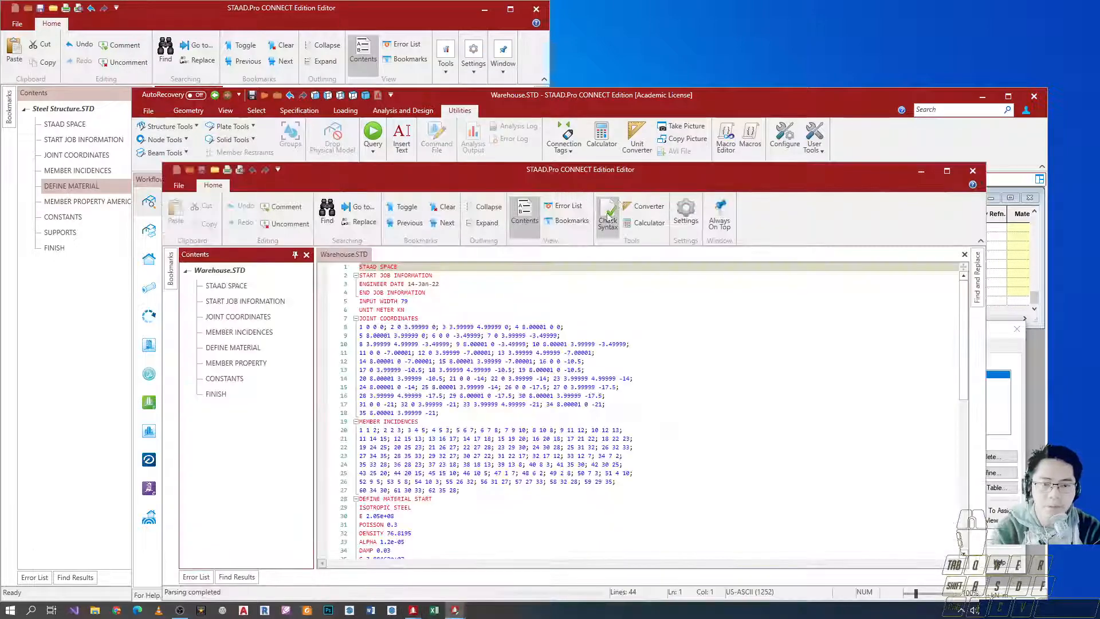
{"action": "left_click_drag", "start_coordinate": [634, 171], "coordinate": [1097, 172]}
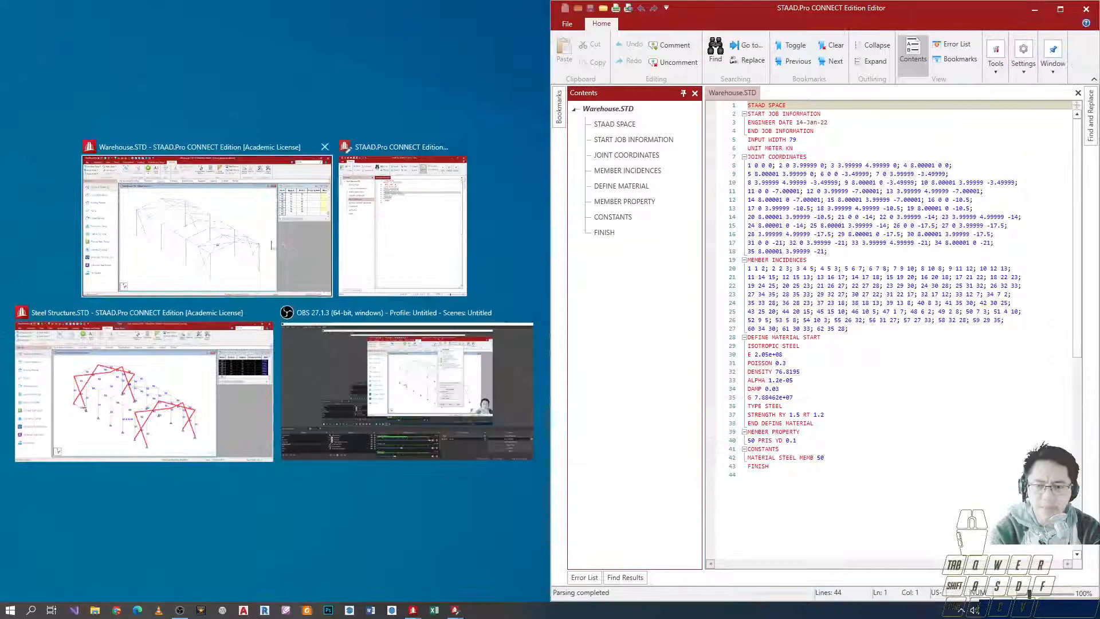
{"action": "left_click", "coordinate": [373, 233]}
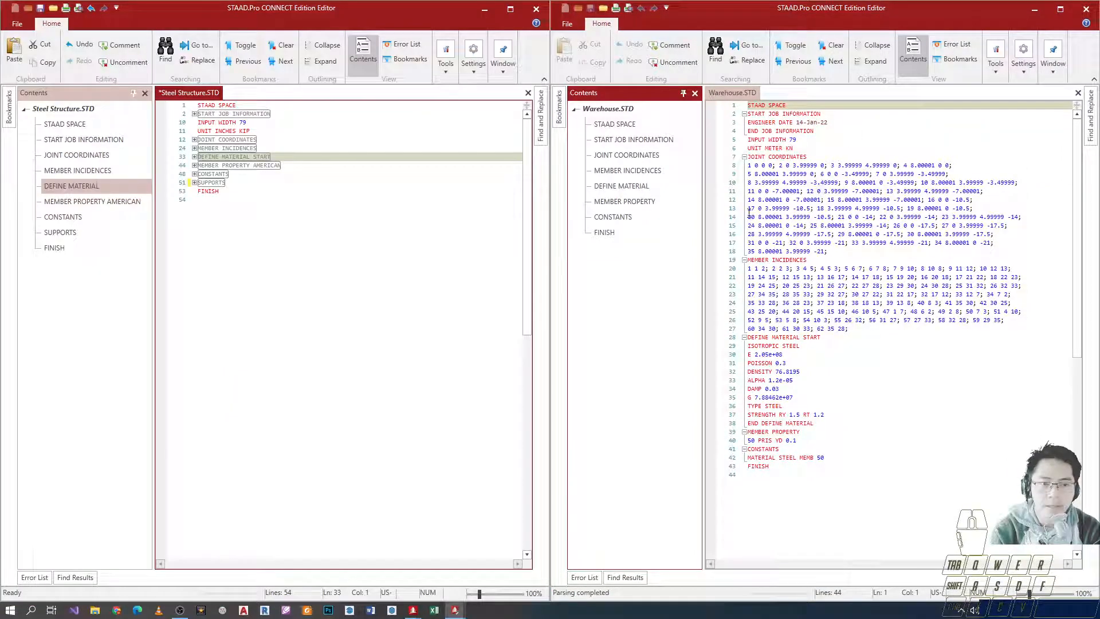
Collapse the joint coordinates, member incidences, material definition, member property and constants blocks of the Warehouse command file
{"action": "left_click", "coordinate": [744, 260]}
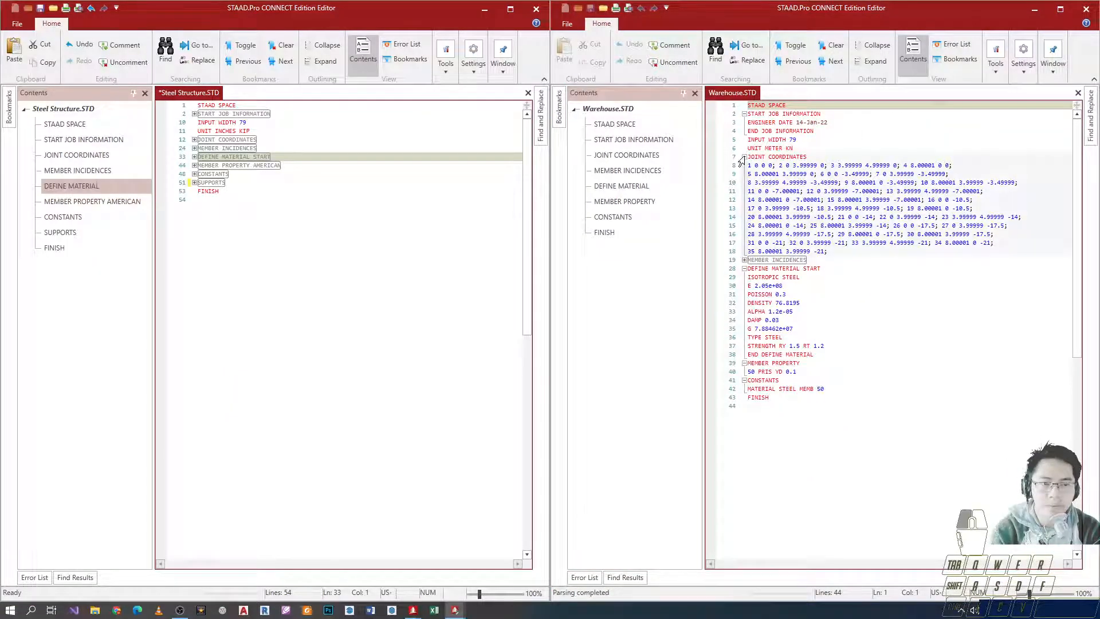
{"action": "left_click", "coordinate": [744, 156]}
{"action": "left_click", "coordinate": [744, 174]}
{"action": "left_click", "coordinate": [790, 191]}
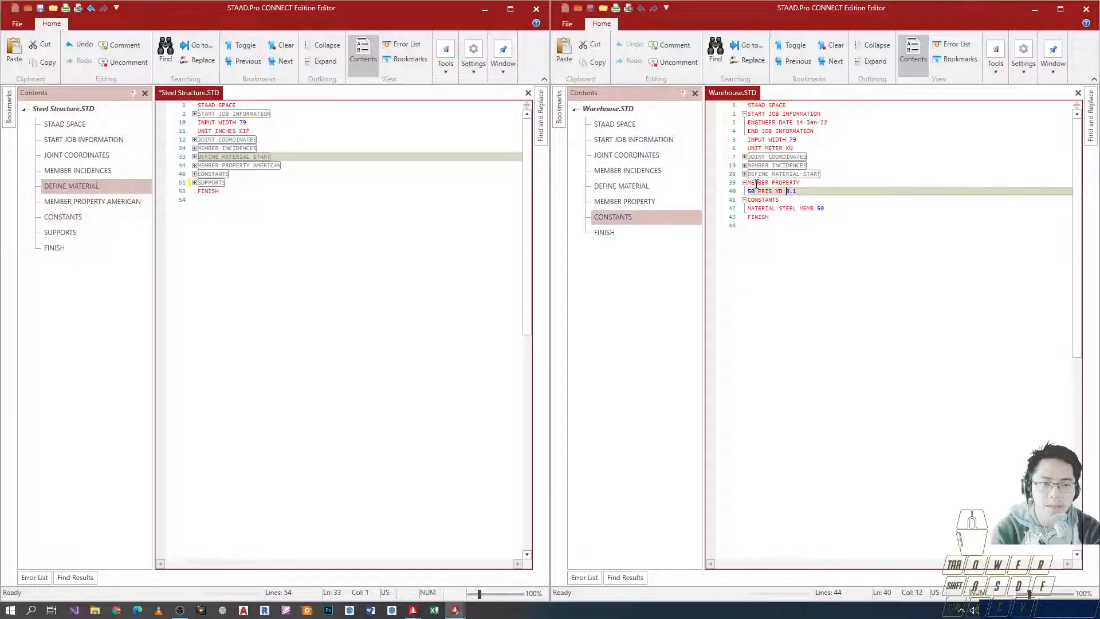
{"action": "left_click", "coordinate": [744, 183]}
{"action": "left_click", "coordinate": [744, 191]}
{"action": "left_click", "coordinate": [828, 173]}
{"action": "left_click", "coordinate": [821, 166]}
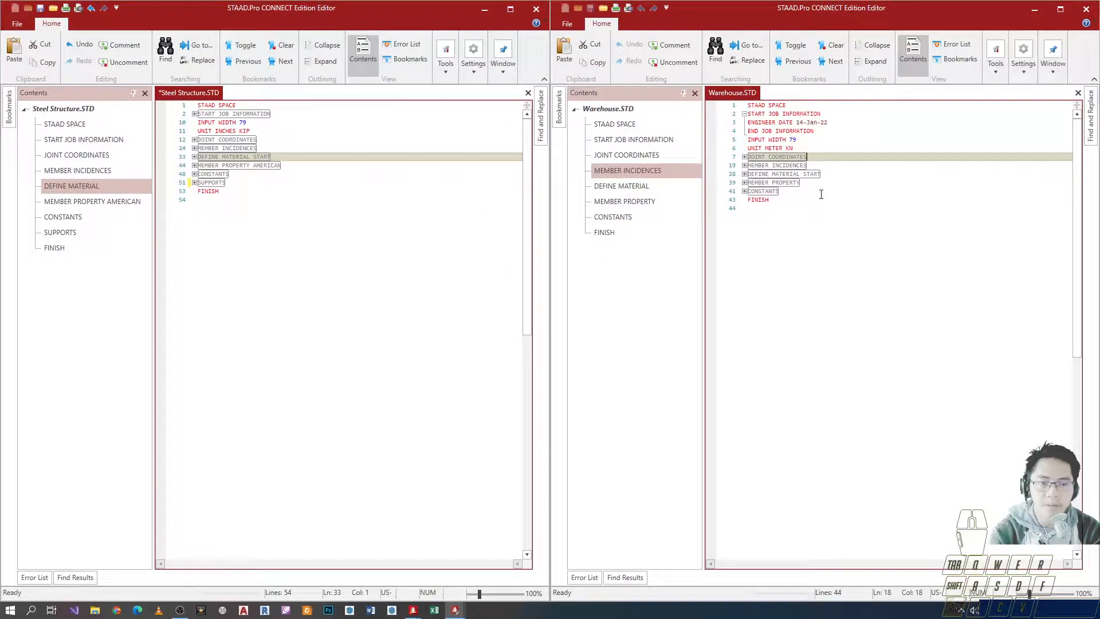
Replace the Warehouse file's member property and constants blocks with the Steel Structure file's MEMBER PROPERTY AMERICAN, CONSTANTS and SUPPORTS blocks
{"action": "left_click", "coordinate": [809, 194]}
{"action": "key", "text": "Up"}
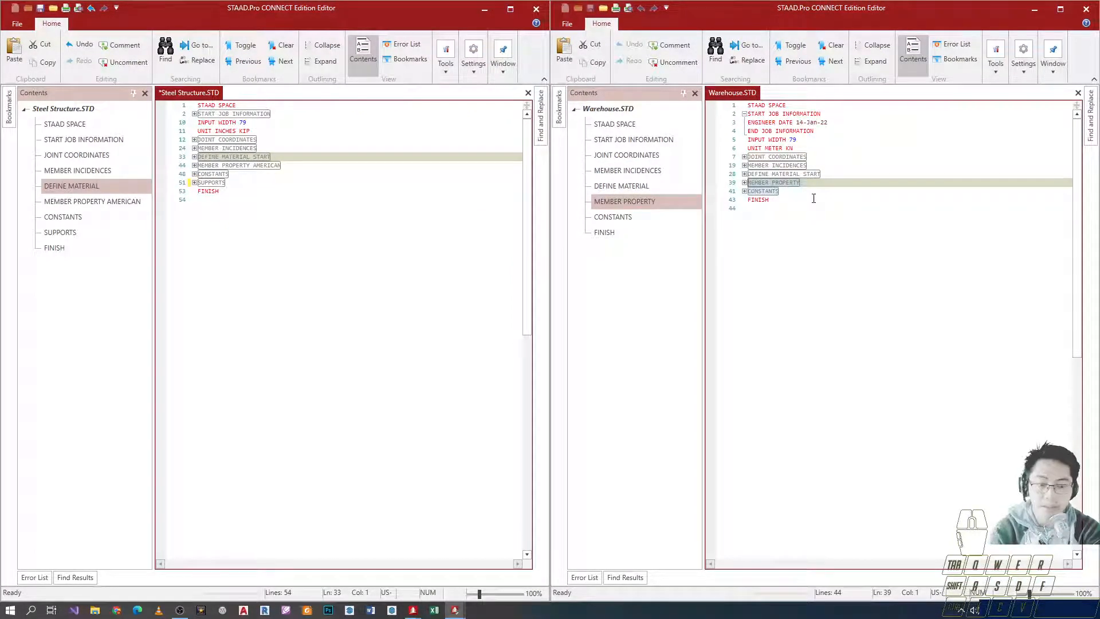
{"action": "key", "text": "Delete"}
{"action": "left_click_drag", "start_coordinate": [240, 182], "coordinate": [193, 169]}
{"action": "key", "text": "ctrl+c"}
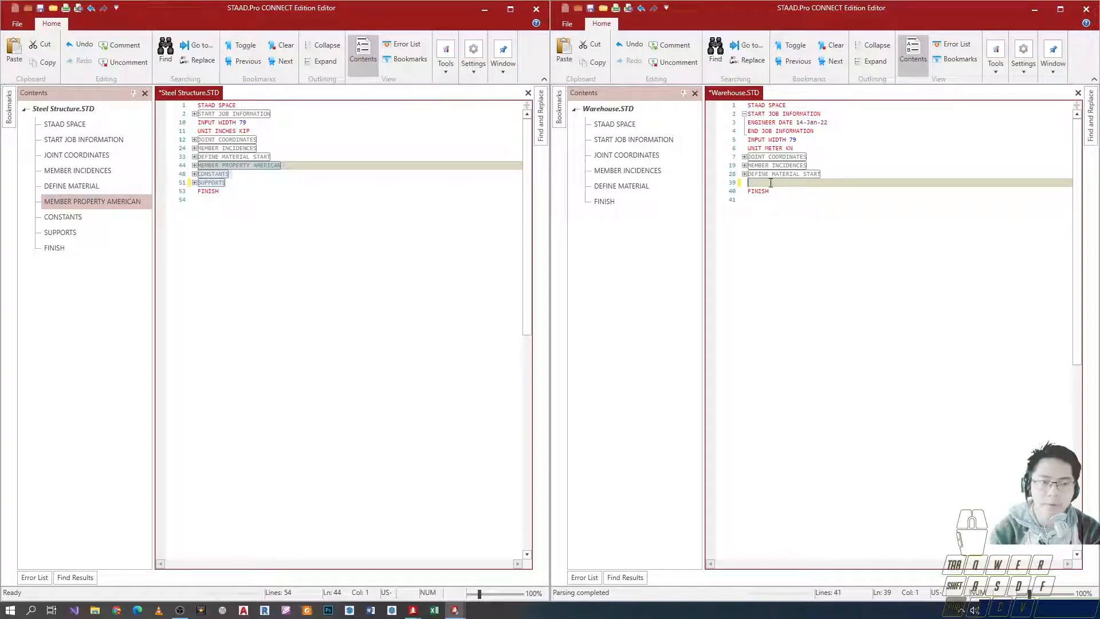
{"action": "key", "text": "ctrl+v"}
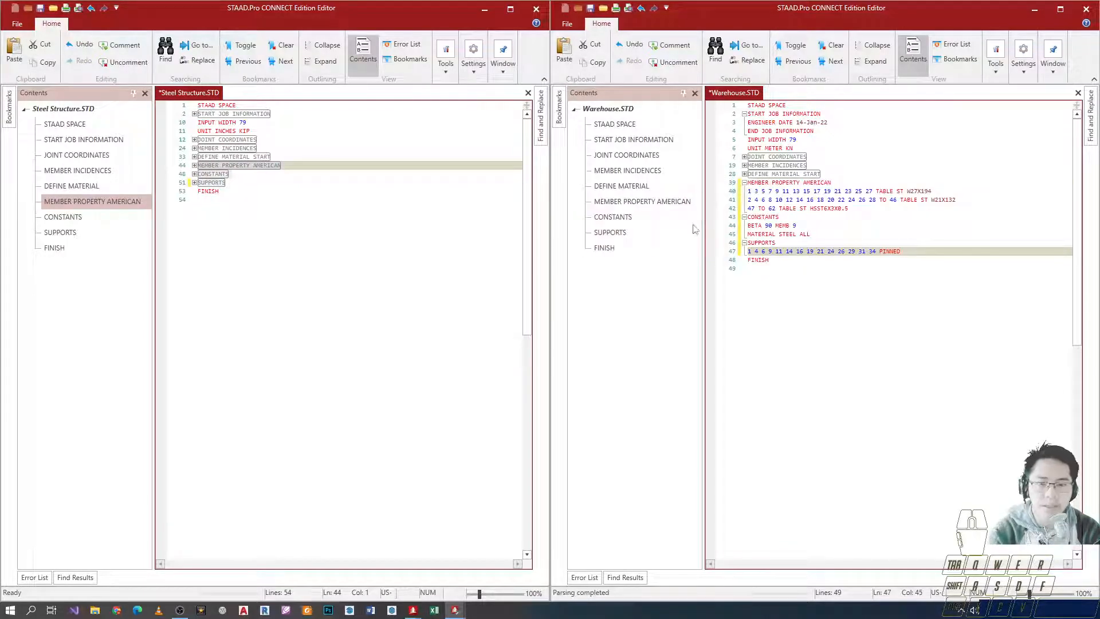
{"action": "left_click", "coordinate": [791, 279]}
{"action": "left_click", "coordinate": [776, 234]}
Close the Steel Structure command file and bring the Warehouse command file back to the front
{"action": "left_click_drag", "start_coordinate": [458, 8], "coordinate": [690, 77]}
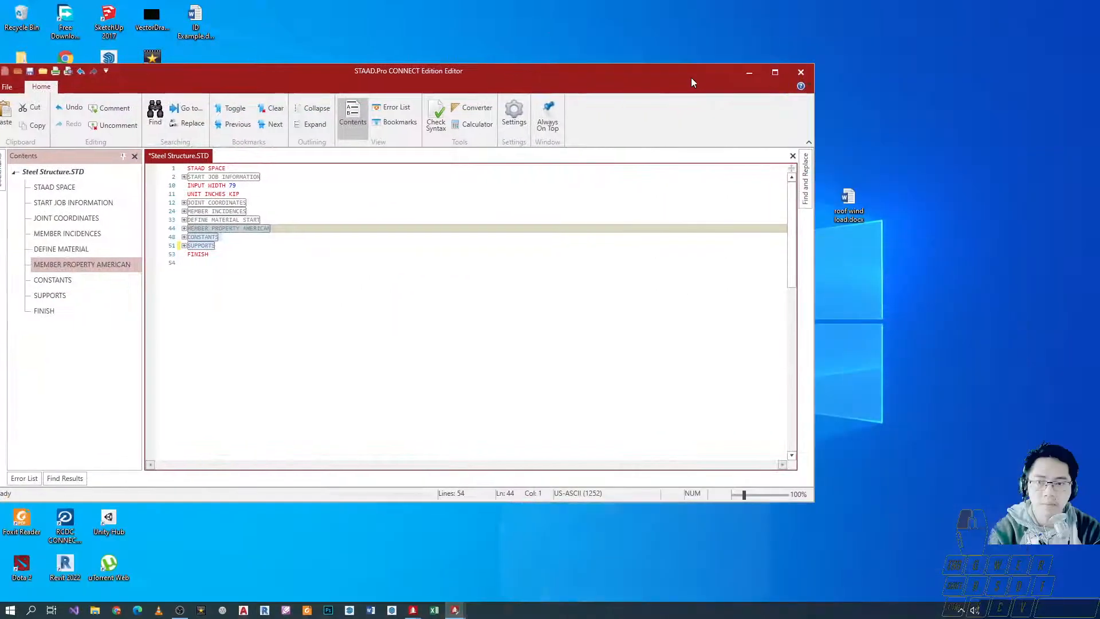
{"action": "left_click", "coordinate": [800, 72]}
{"action": "left_click", "coordinate": [418, 307]}
{"action": "key", "text": "alt+Tab"}
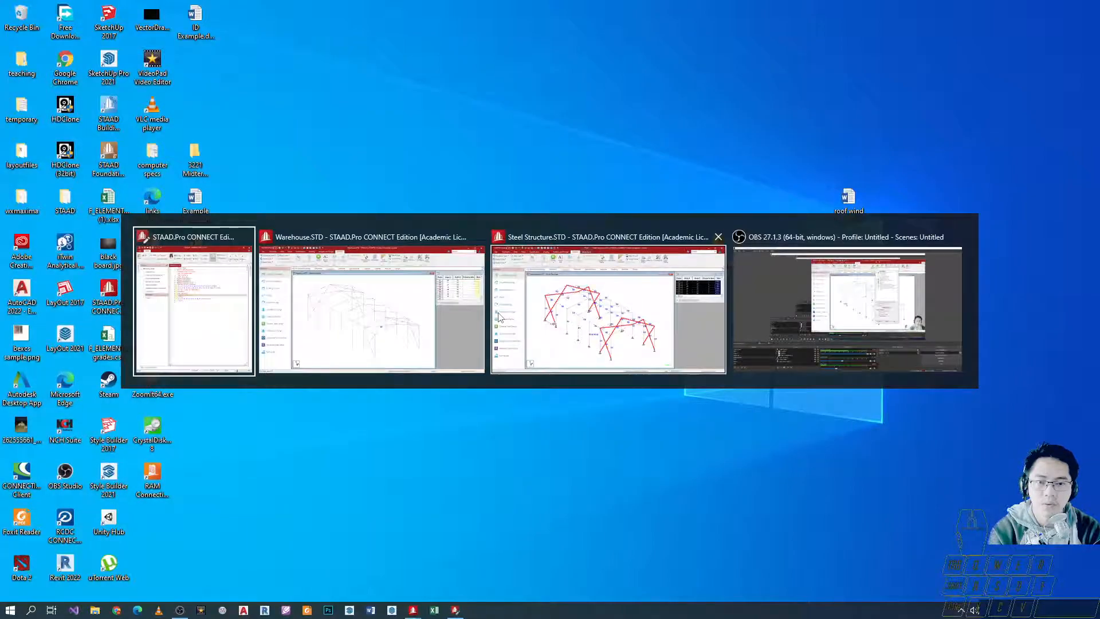
{"action": "left_click", "coordinate": [527, 318]}
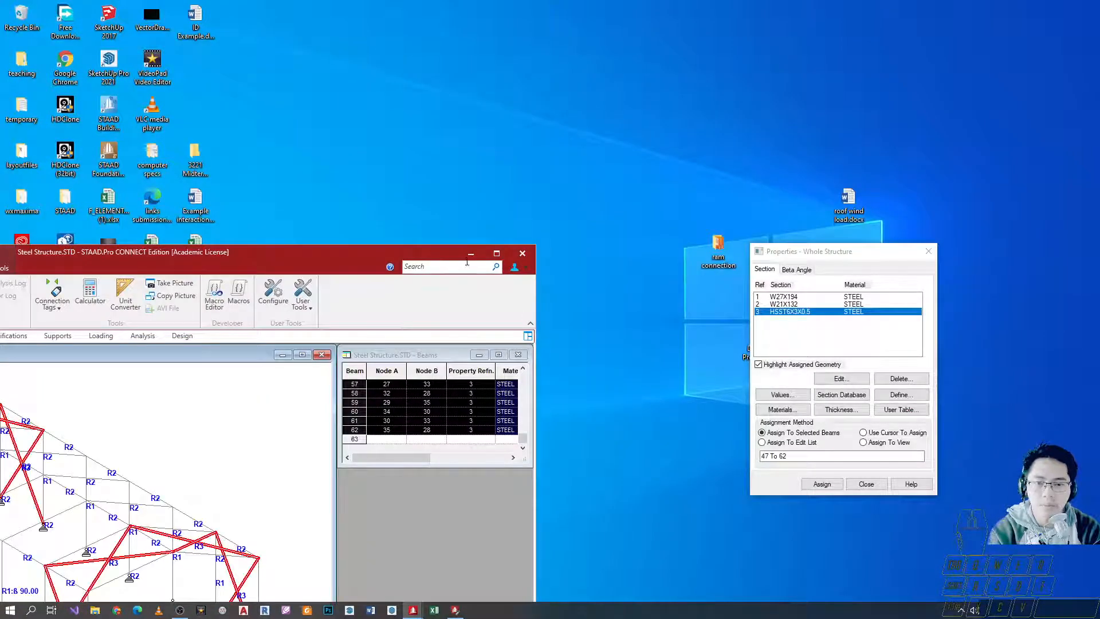
{"action": "left_click", "coordinate": [496, 253]}
{"action": "key", "text": "alt+Tab"}
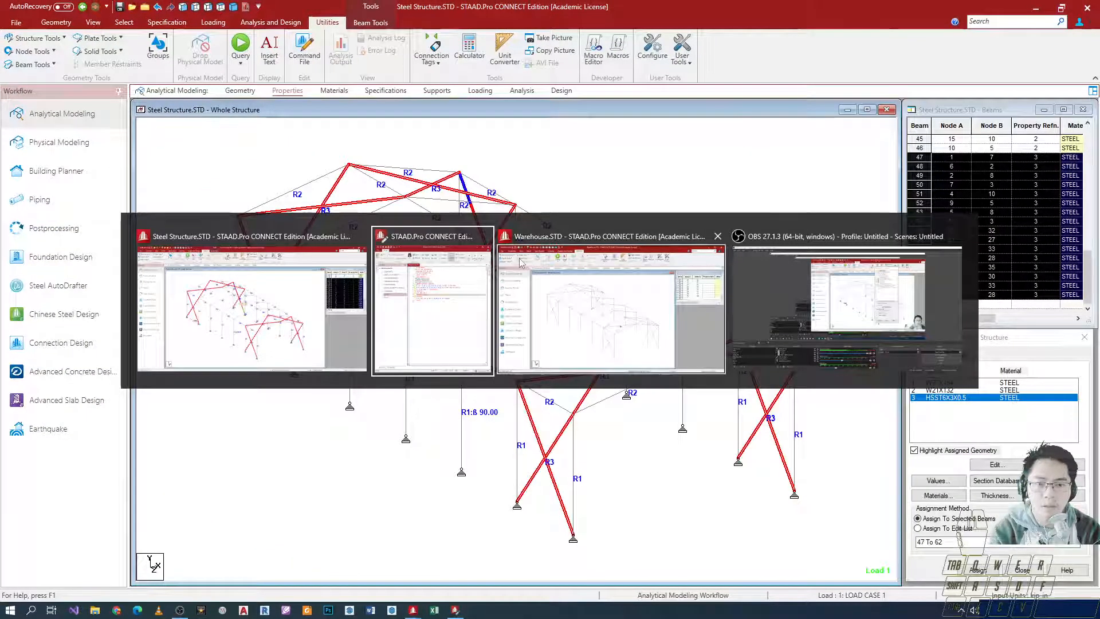
{"action": "left_click", "coordinate": [879, 322]}
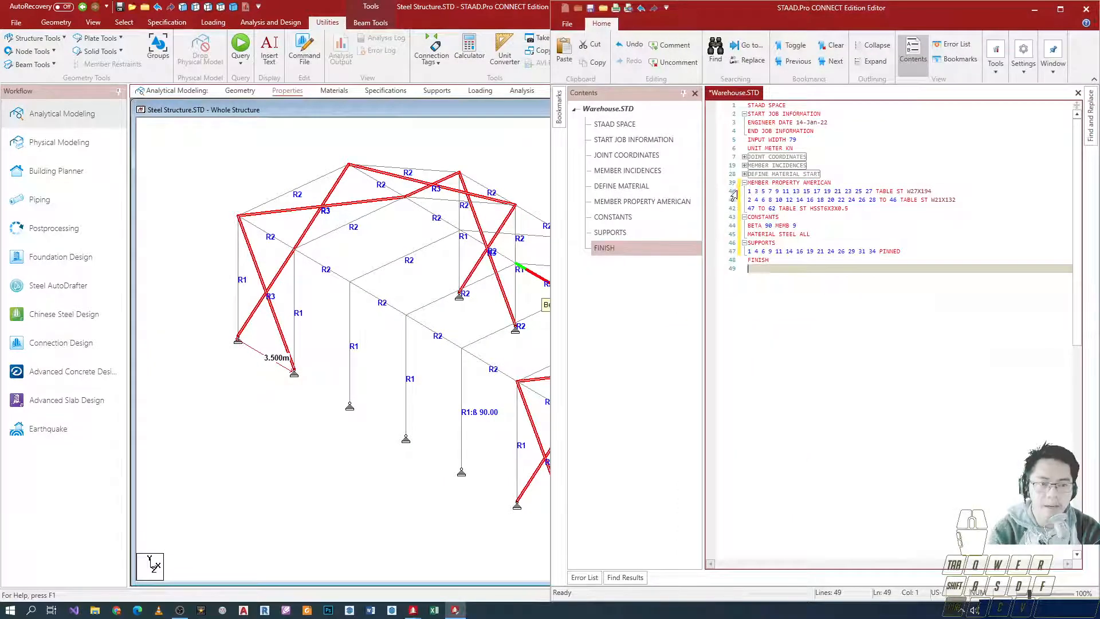
Delete the blank line after FINISH in the Warehouse command file, and save and close the file
{"action": "left_click_drag", "start_coordinate": [734, 178], "coordinate": [748, 265]}
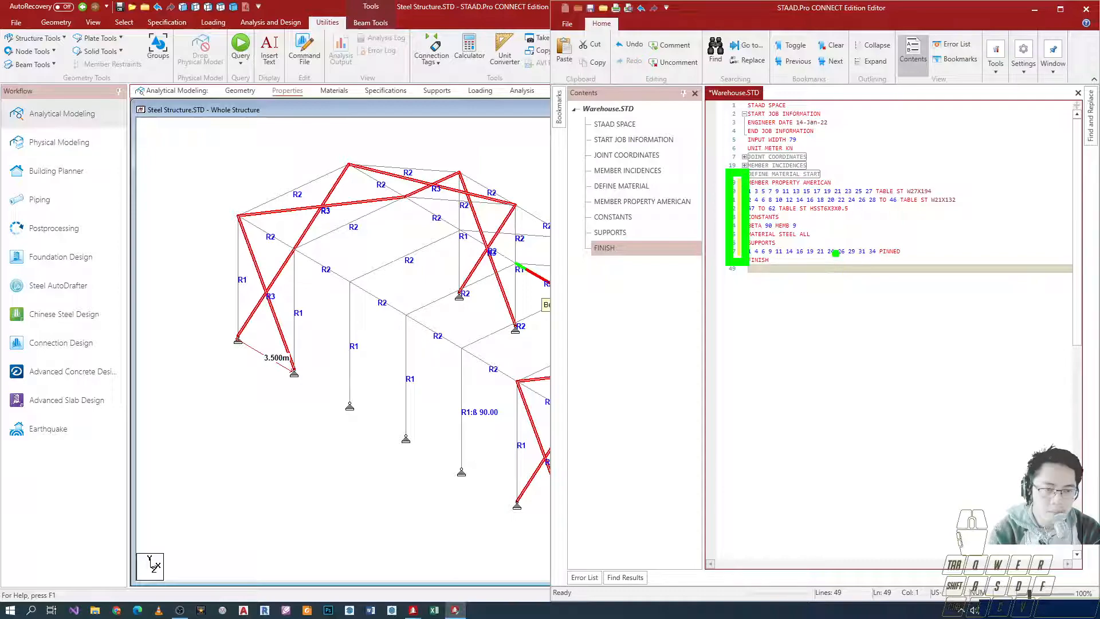
{"action": "key", "text": "Escape"}
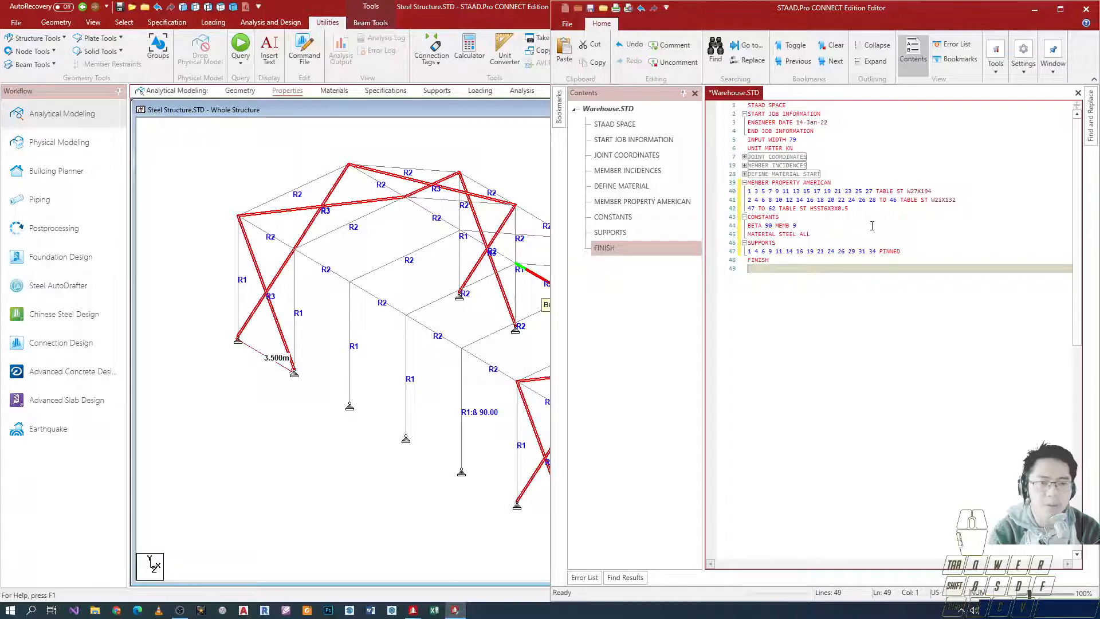
{"action": "key", "text": "BackSpace"}
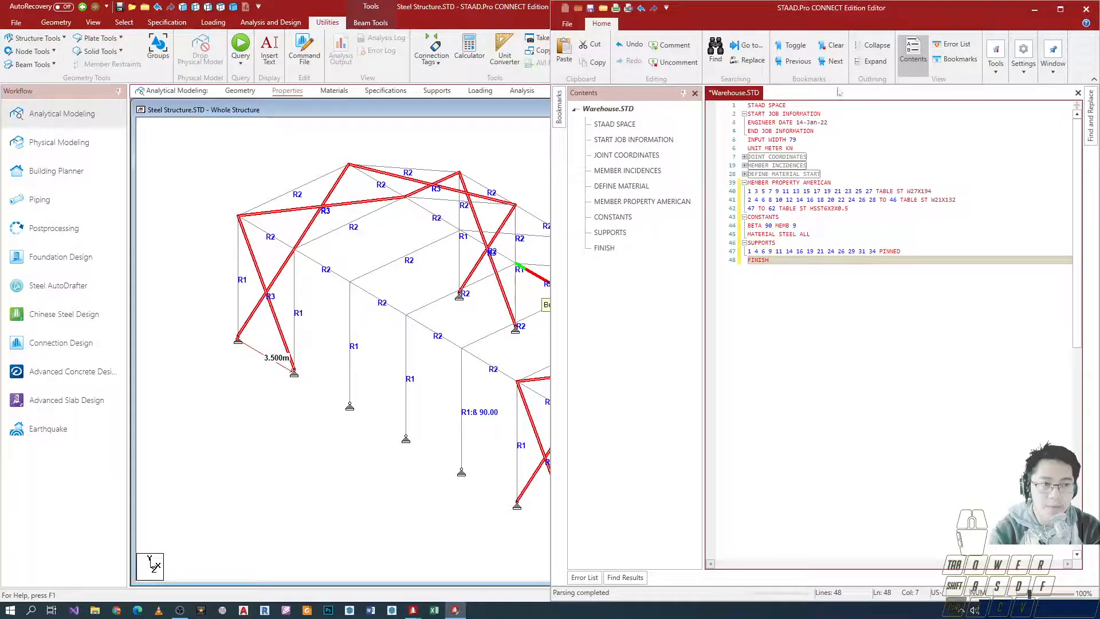
{"action": "left_click", "coordinate": [569, 115]}
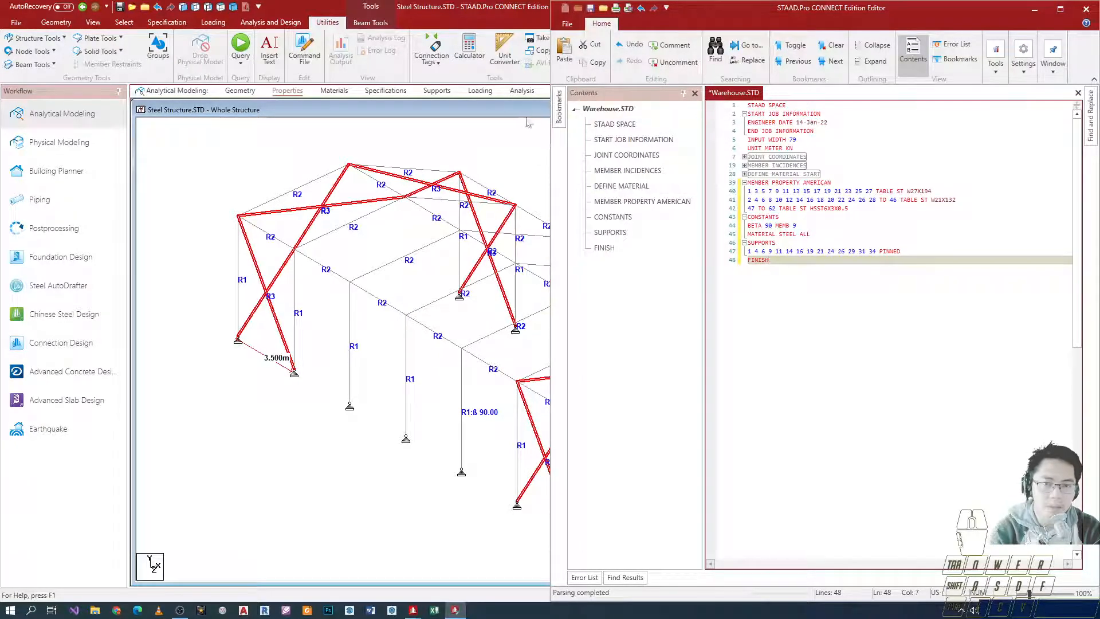
{"action": "key", "text": "ctrl+s"}
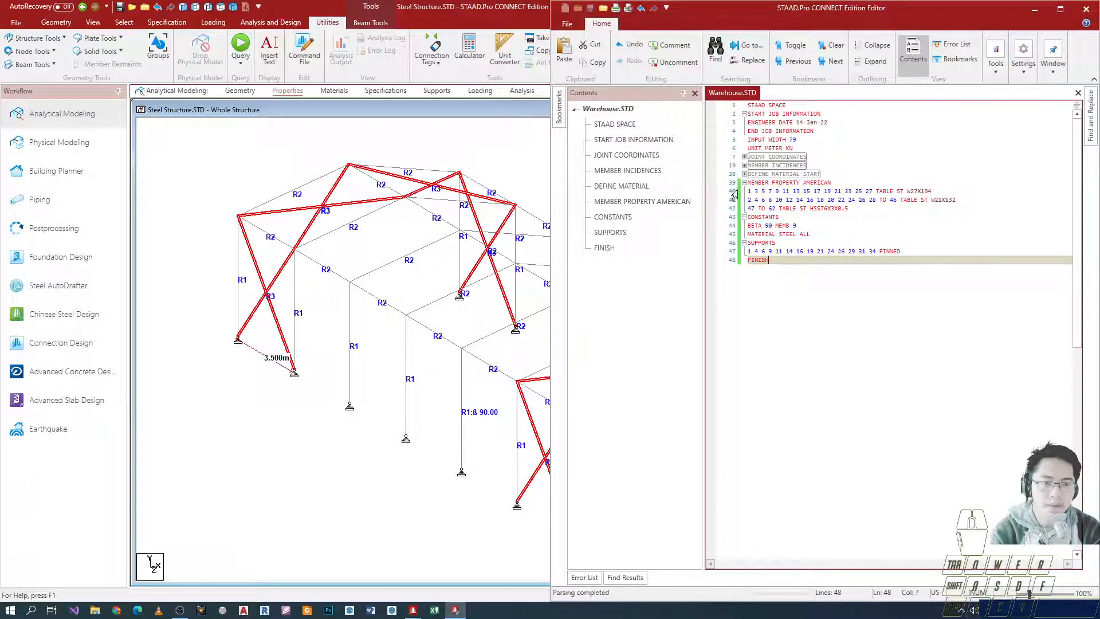
{"action": "left_click_drag", "start_coordinate": [732, 174], "coordinate": [746, 274]}
{"action": "left_click", "coordinate": [1086, 8]}
Shrink the Steel Structure model window and bring the Warehouse model window in front of it
{"action": "key", "text": "alt+Tab"}
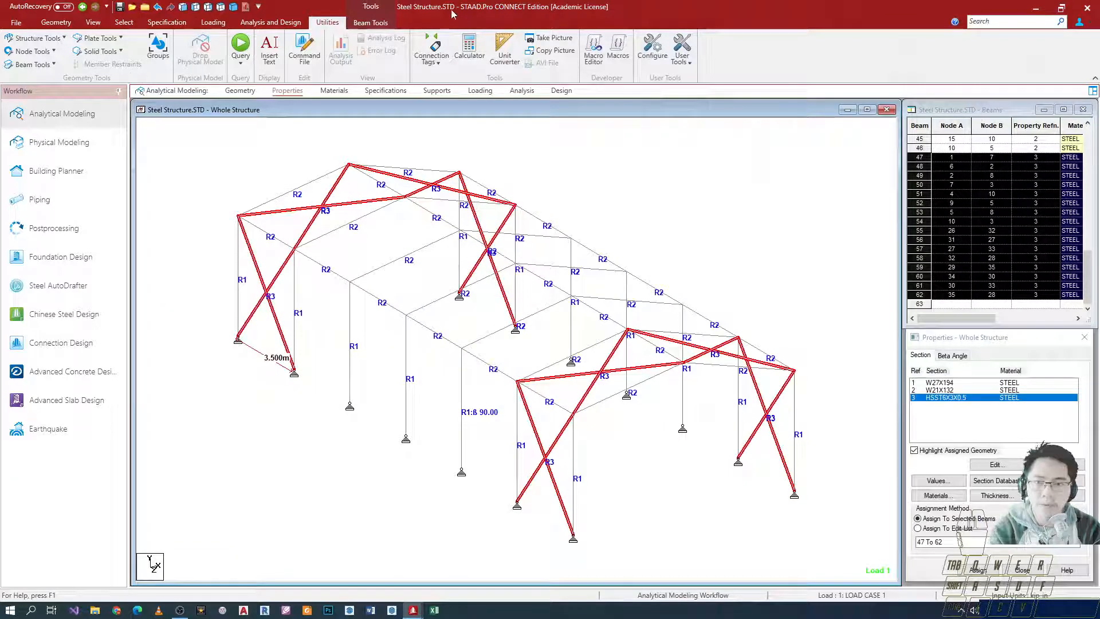
{"action": "key", "text": "alt+Tab"}
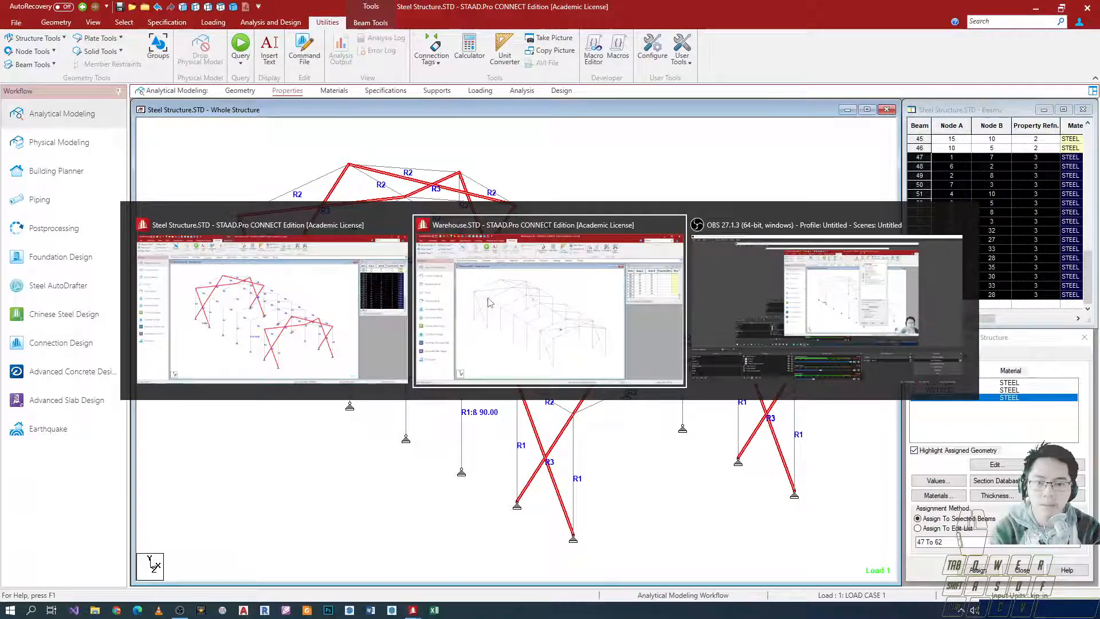
{"action": "double_click", "coordinate": [661, 2]}
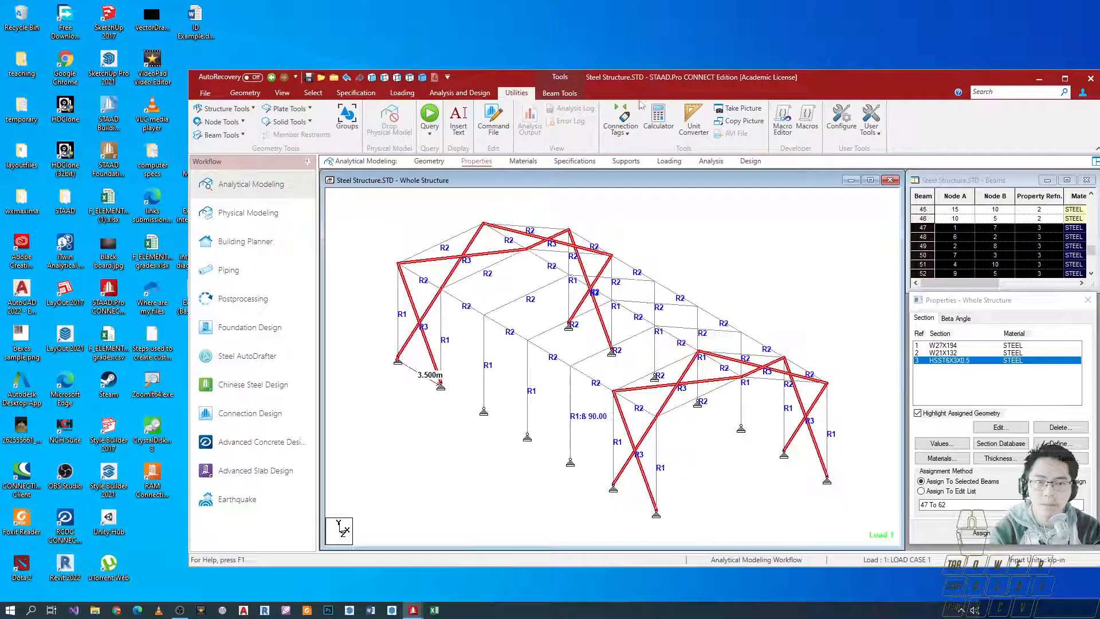
{"action": "left_click_drag", "start_coordinate": [658, 77], "coordinate": [563, 71]}
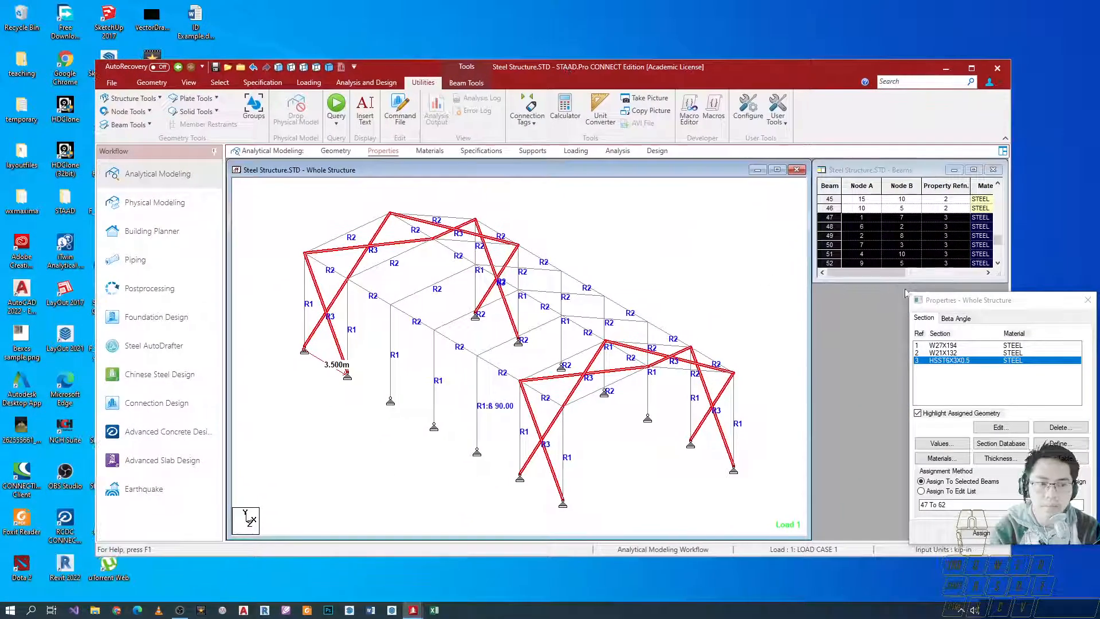
{"action": "mouse_move", "coordinate": [412, 610]}
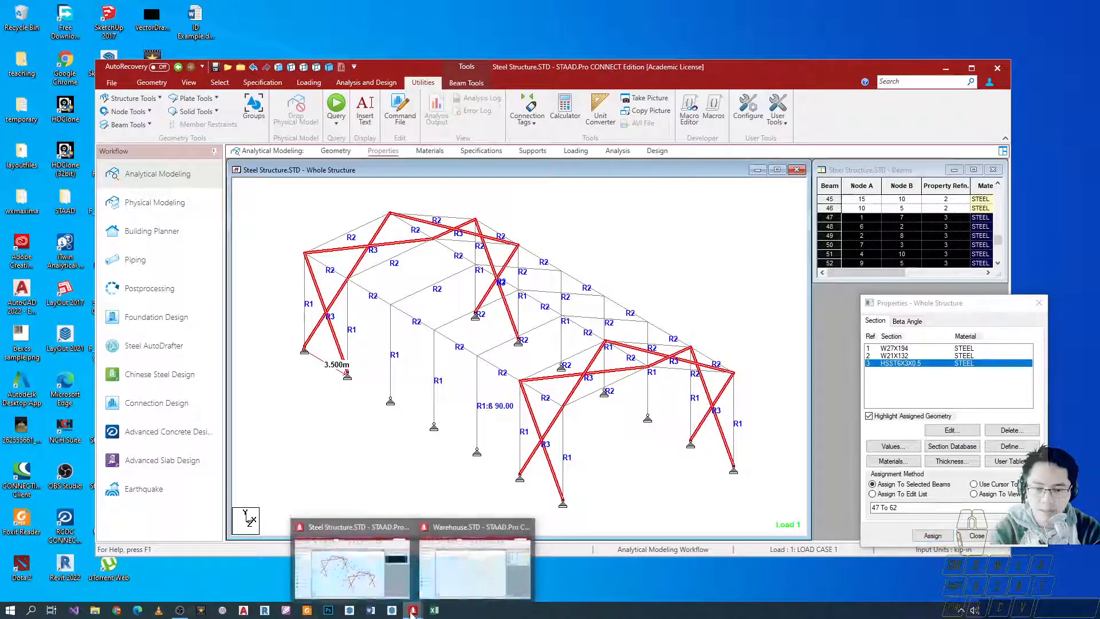
{"action": "left_click", "coordinate": [456, 572]}
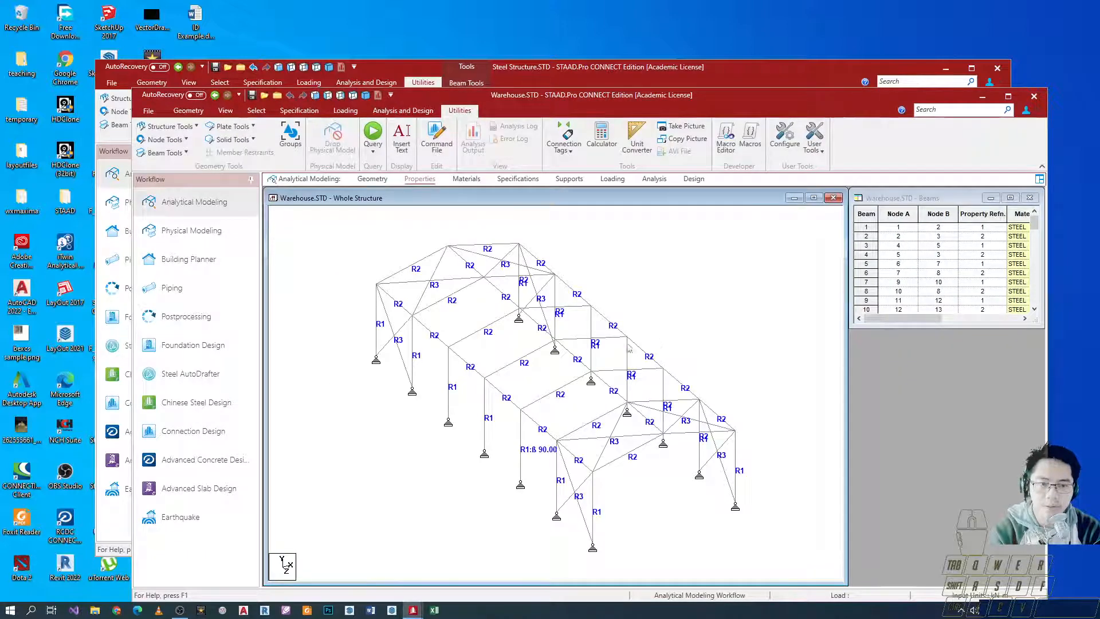
{"action": "left_click_drag", "start_coordinate": [837, 115], "coordinate": [861, 126]}
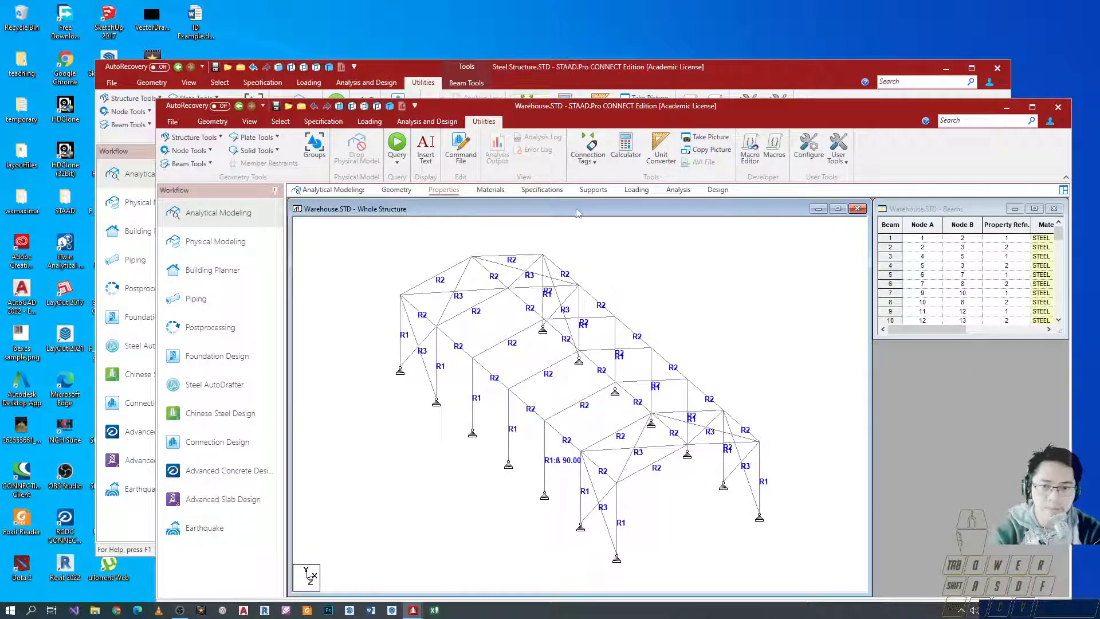
Display the Warehouse model's section properties and check the list of transferred sections
{"action": "left_click", "coordinate": [451, 191]}
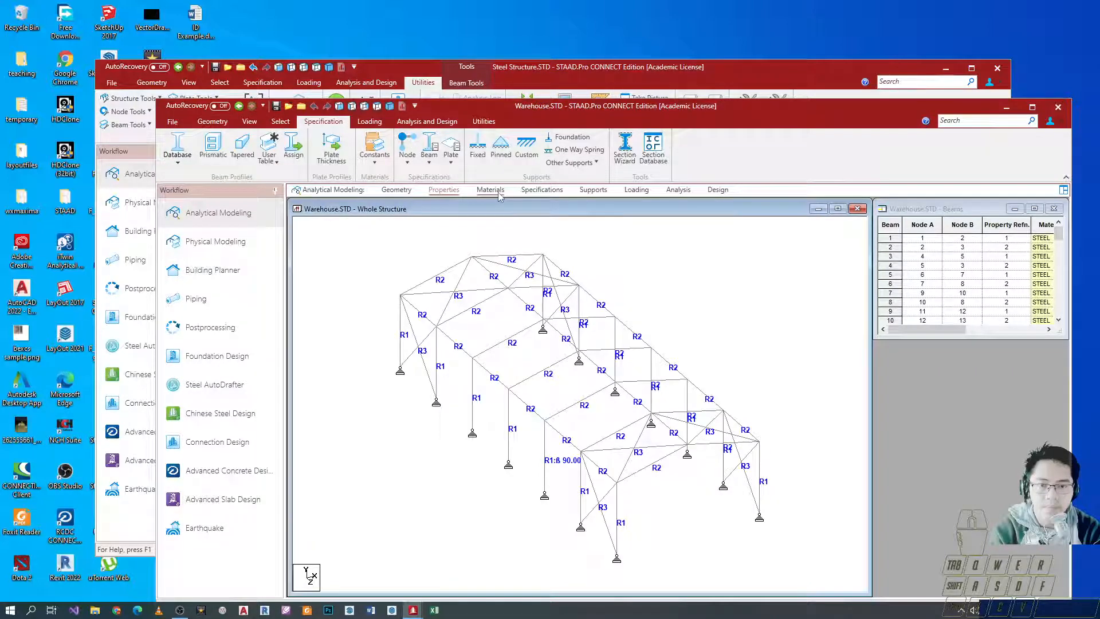
{"action": "left_click", "coordinate": [398, 191]}
{"action": "left_click", "coordinate": [439, 191]}
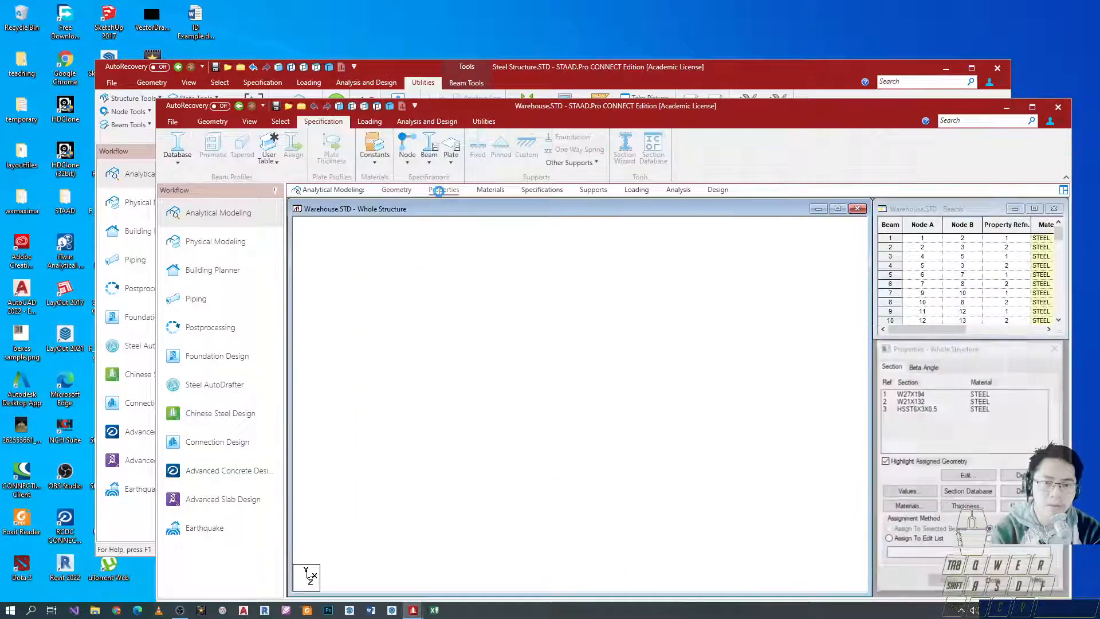
{"action": "key", "text": "ctrl+2"}
{"action": "left_click_drag", "start_coordinate": [875, 381], "coordinate": [1001, 429], "text": "ctrl"}
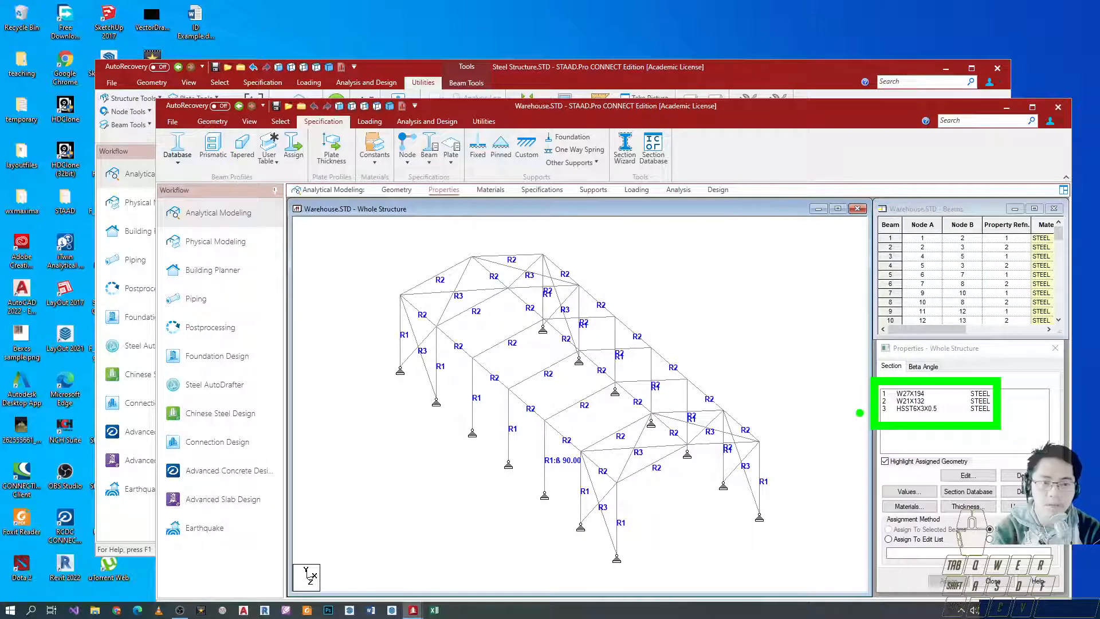
{"action": "key", "text": "Escape"}
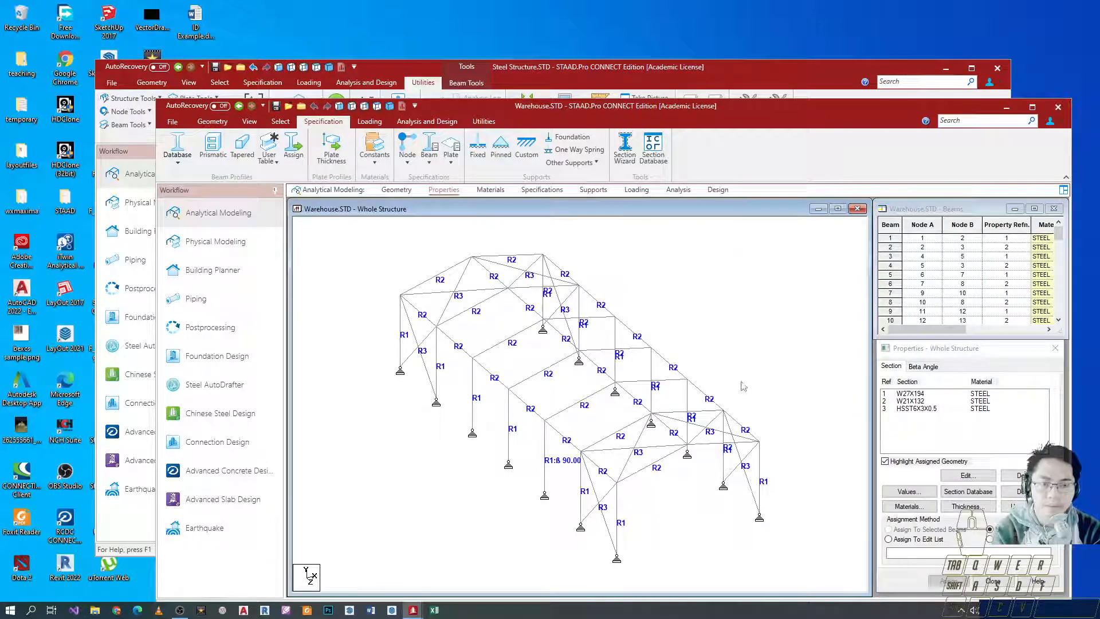
Open a maximized 3D rendering of the Warehouse model and examine the orientation of its columns
{"action": "right_click", "coordinate": [714, 376]}
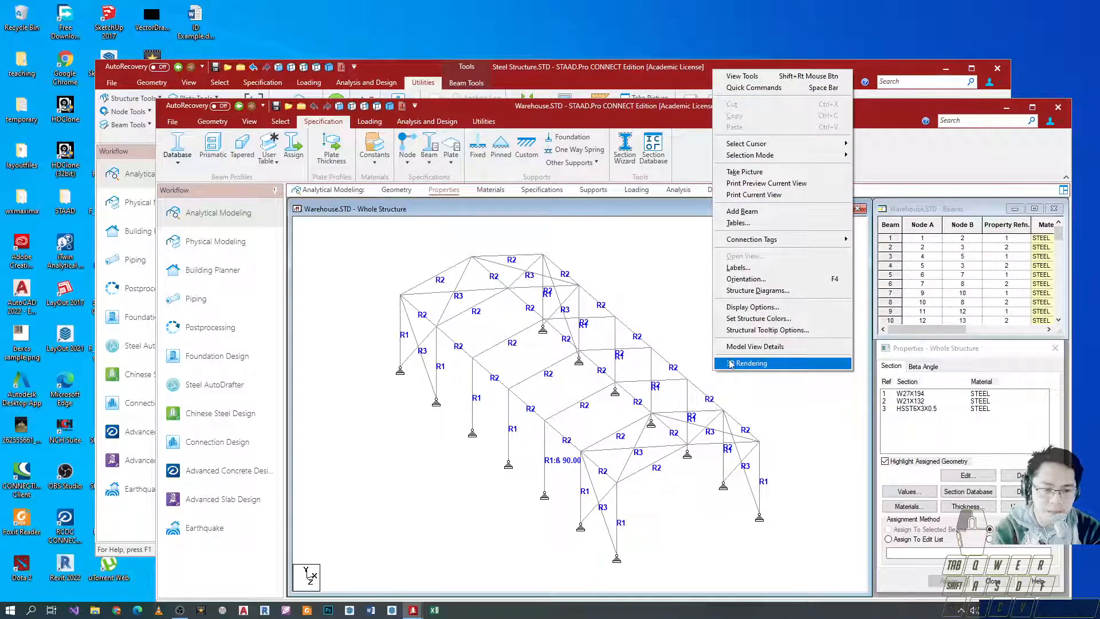
{"action": "left_click", "coordinate": [731, 365]}
{"action": "left_click_drag", "start_coordinate": [798, 310], "coordinate": [845, 219]}
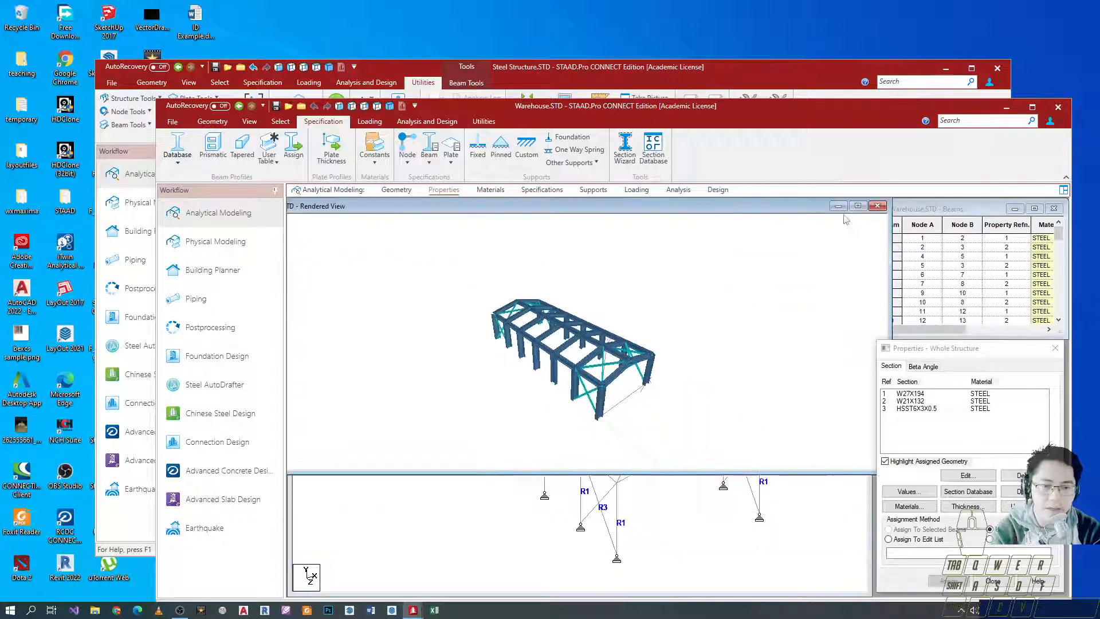
{"action": "left_click", "coordinate": [858, 206]}
{"action": "scroll", "coordinate": [716, 355], "scroll_direction": "up", "scroll_amount": 3}
{"action": "scroll", "coordinate": [789, 475], "scroll_direction": "up", "scroll_amount": 2}
{"action": "mouse_move", "coordinate": [790, 475]}
{"action": "left_mouse_down"}
{"action": "mouse_move", "coordinate": [681, 438]}
{"action": "mouse_move", "coordinate": [531, 466]}
{"action": "mouse_move", "coordinate": [553, 484]}
{"action": "mouse_move", "coordinate": [836, 433]}
{"action": "mouse_move", "coordinate": [789, 521]}
{"action": "mouse_move", "coordinate": [630, 523]}
{"action": "mouse_move", "coordinate": [811, 486]}
{"action": "left_mouse_up"}
{"action": "key", "text": "ctrl+2"}
{"action": "left_click_drag", "start_coordinate": [655, 396], "coordinate": [717, 524], "text": "ctrl"}
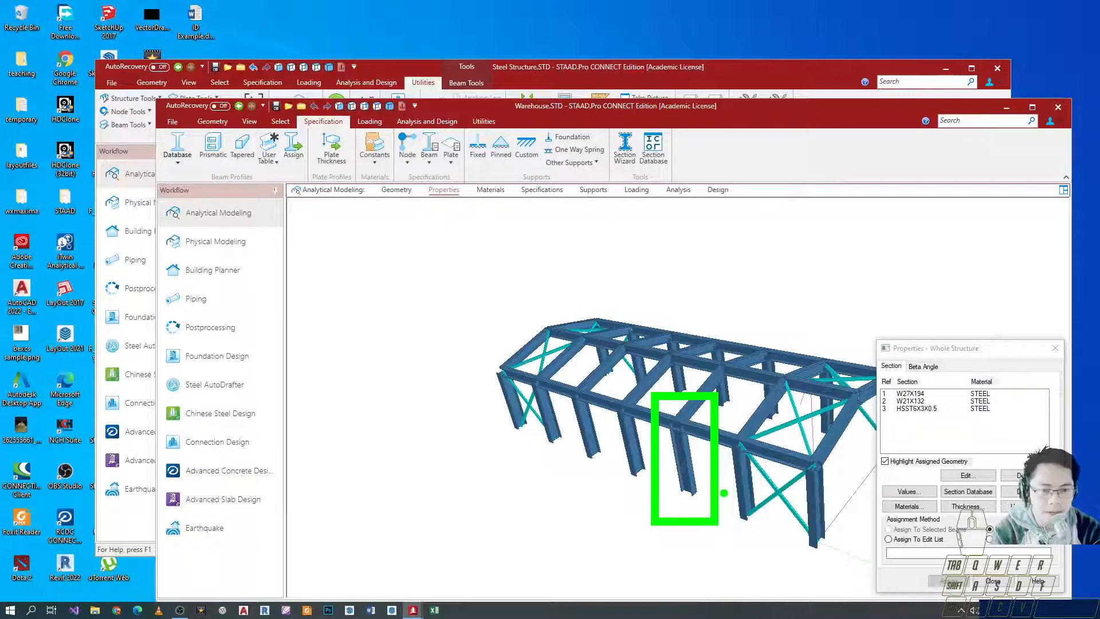
{"action": "key", "text": "Escape"}
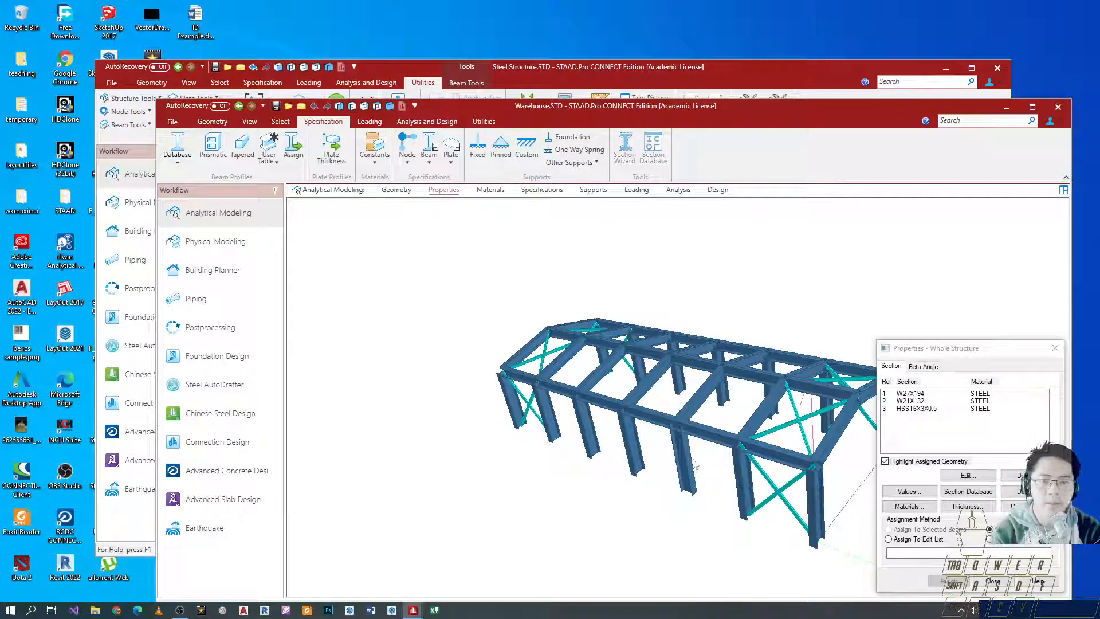
Close the Steel Structure model and save the Warehouse model
{"action": "left_click", "coordinate": [870, 96]}
{"action": "left_click", "coordinate": [997, 68]}
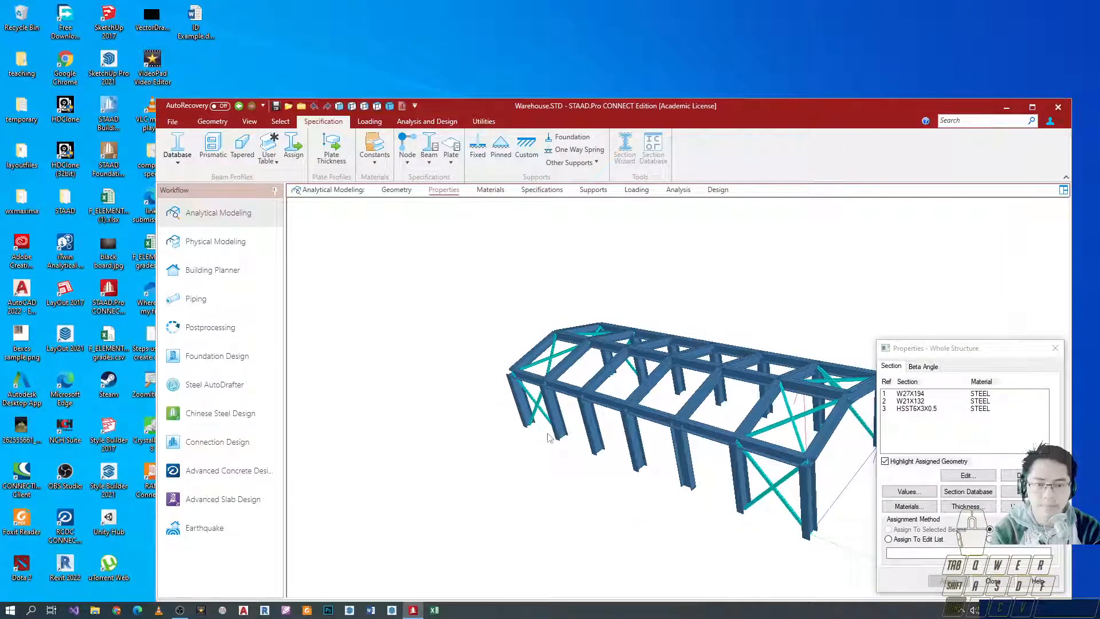
{"action": "key", "text": "ctrl+s"}
{"action": "left_click", "coordinate": [714, 390]}
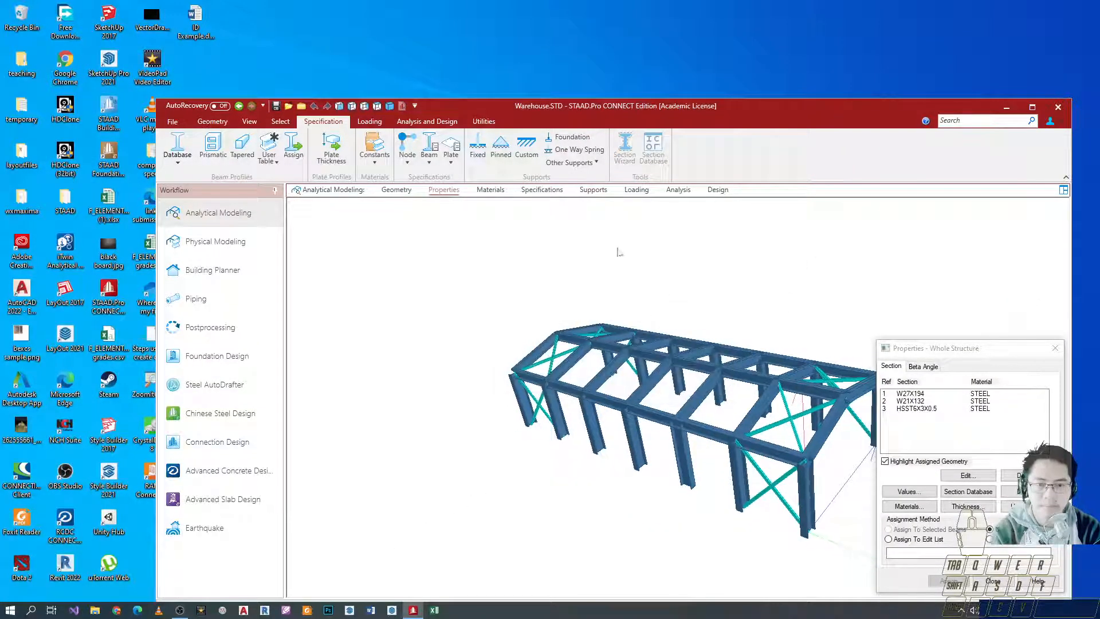